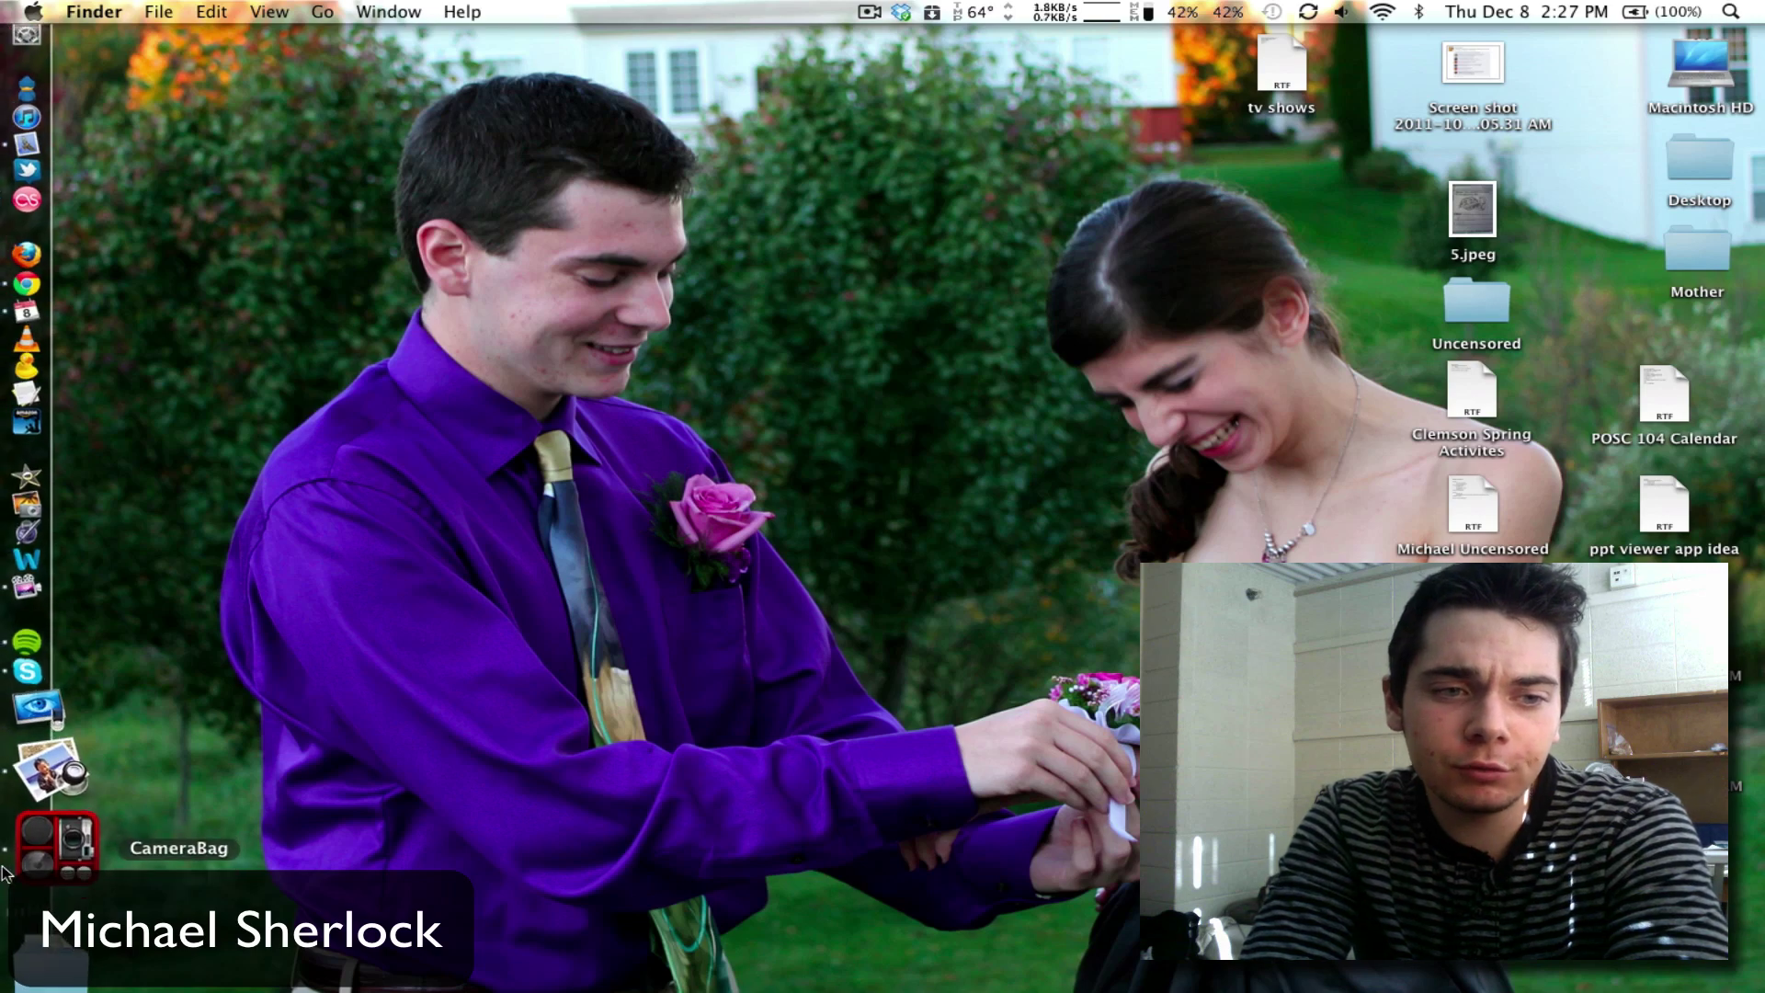
Step: Launch CameraBag 2.0 from the Dock to reach its Favorites start screen
{"action": "left_click", "coordinate": [5, 869]}
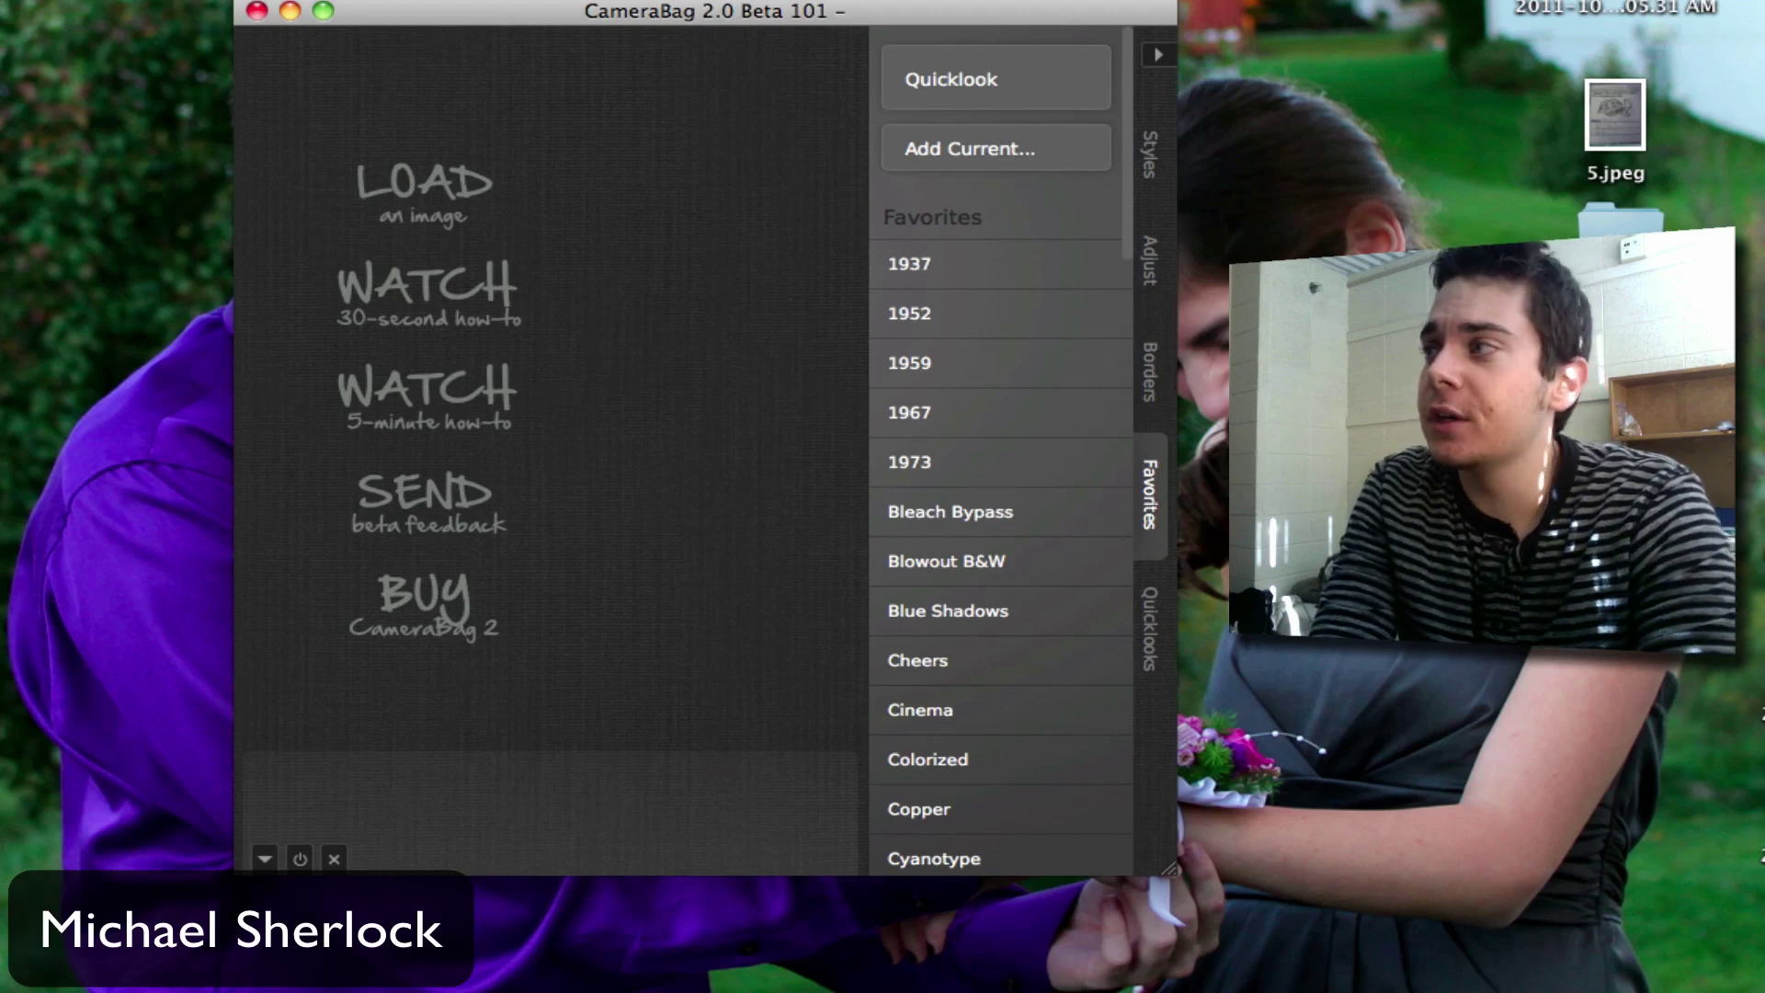
Step: Load n663166749_783774_4287.jpeg into CameraBag by dragging it from the desktop
{"action": "left_click_drag", "start_coordinate": [644, 478], "coordinate": [610, 460]}
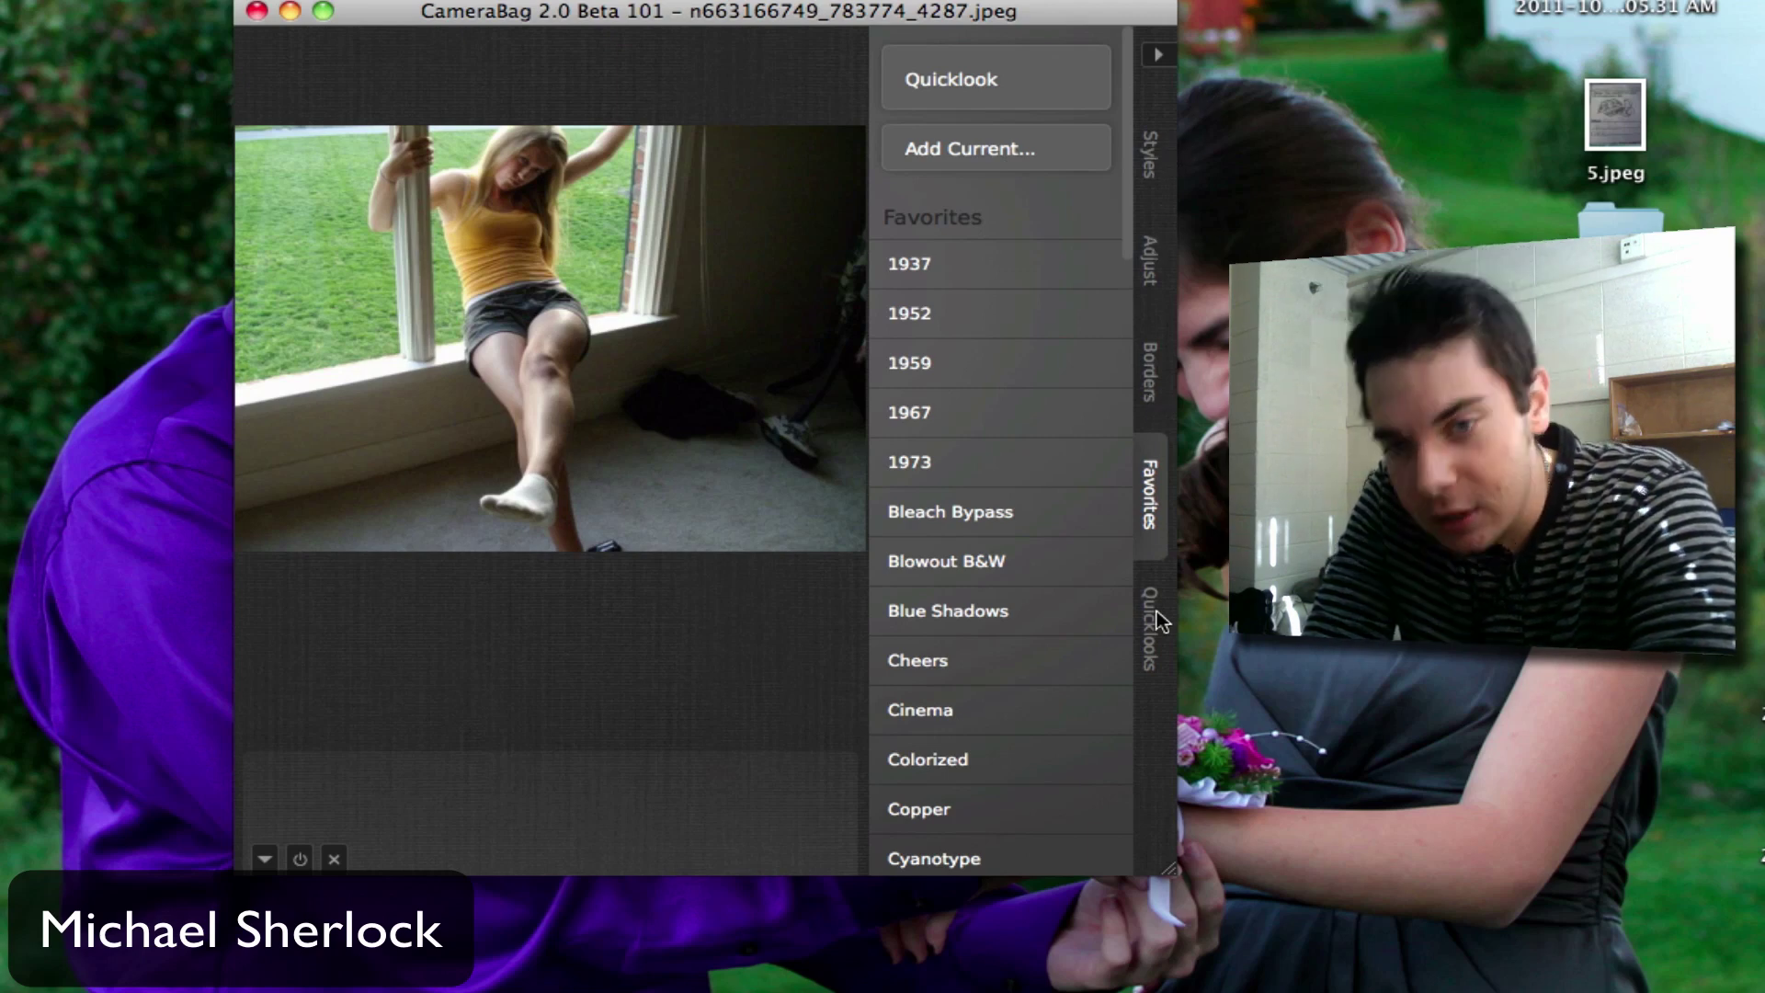
Step: Preview the Lightleak, Helga, Colorcross, Instant and Lolo styles, then remove Lolo
{"action": "left_click", "coordinate": [1150, 184]}
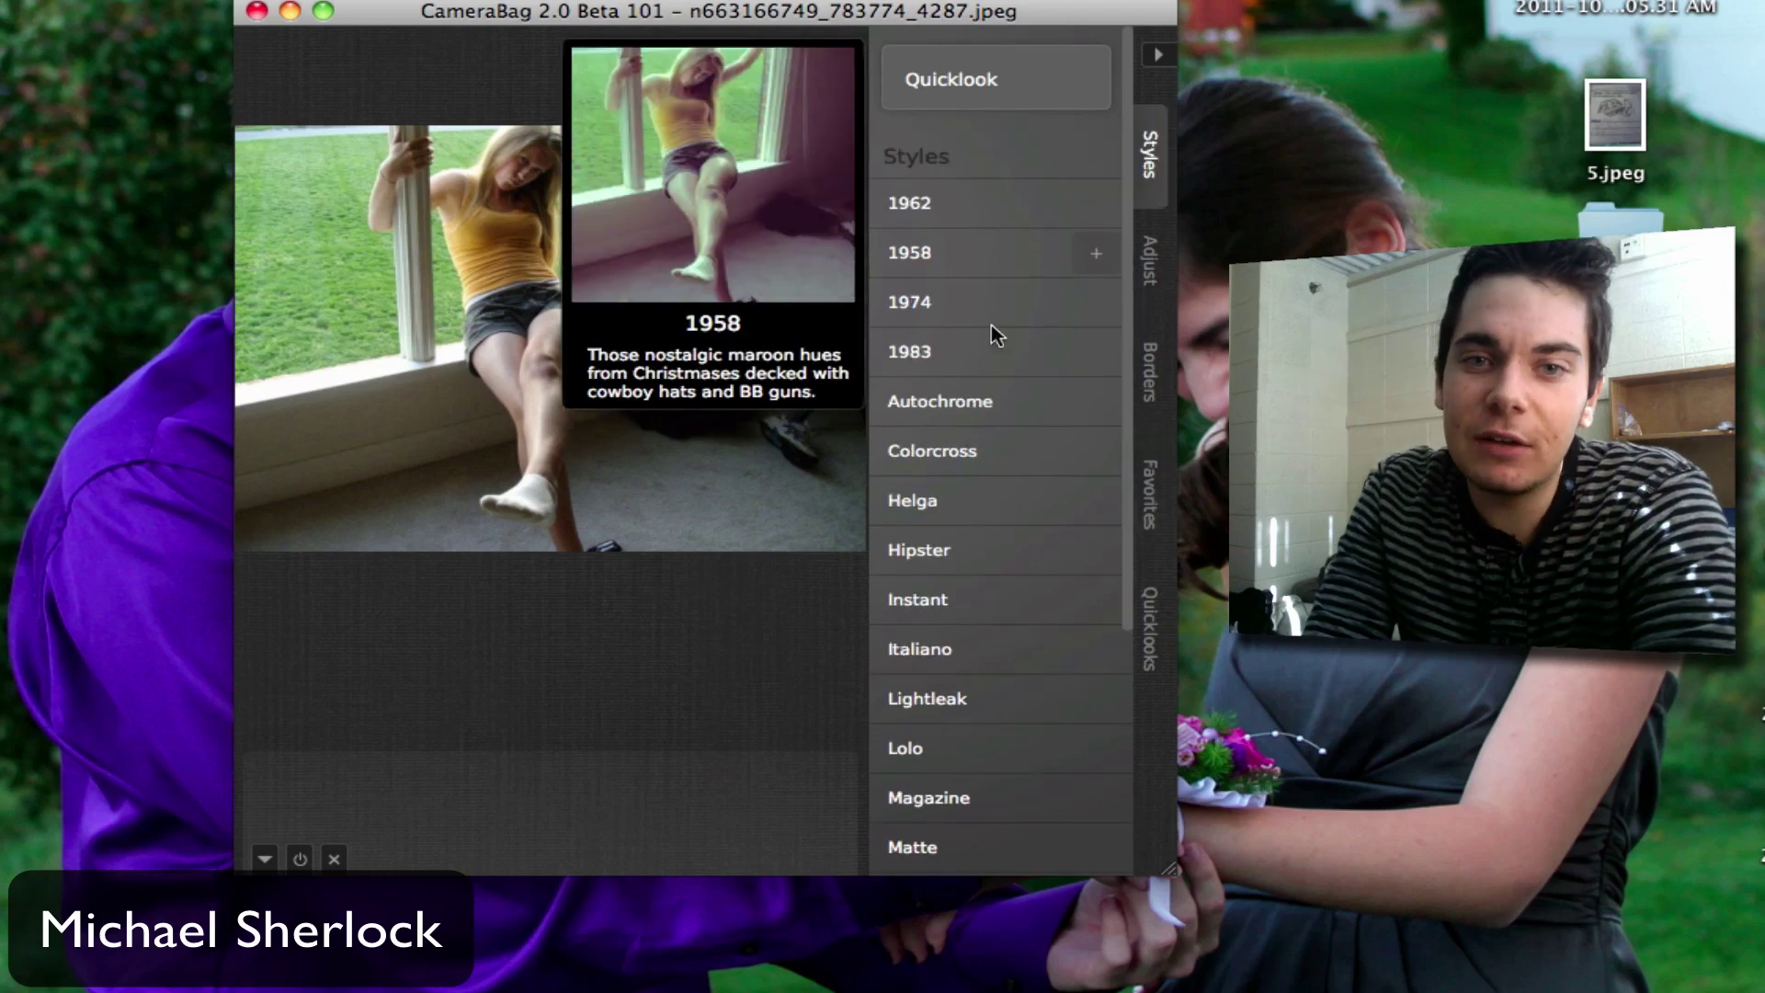
{"action": "scroll", "coordinate": [1009, 543], "scroll_direction": "down", "scroll_amount": 5}
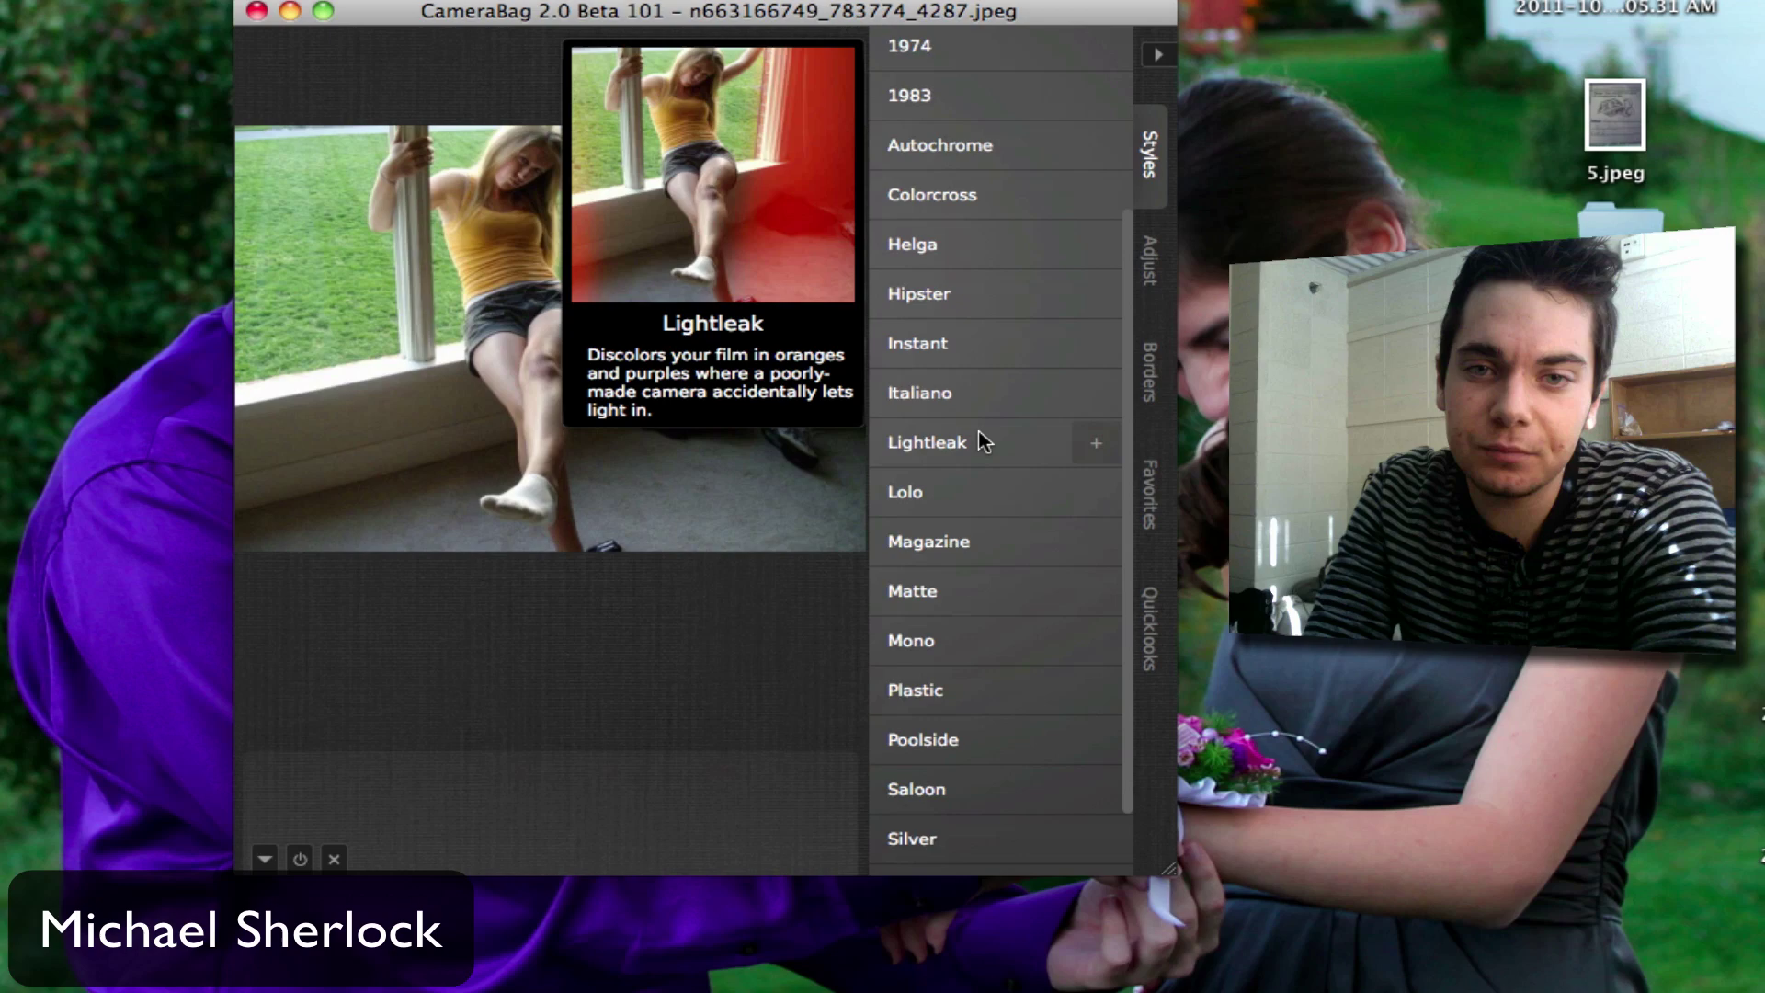
{"action": "left_click", "coordinate": [976, 438]}
{"action": "left_click", "coordinate": [959, 246]}
{"action": "left_click", "coordinate": [959, 202]}
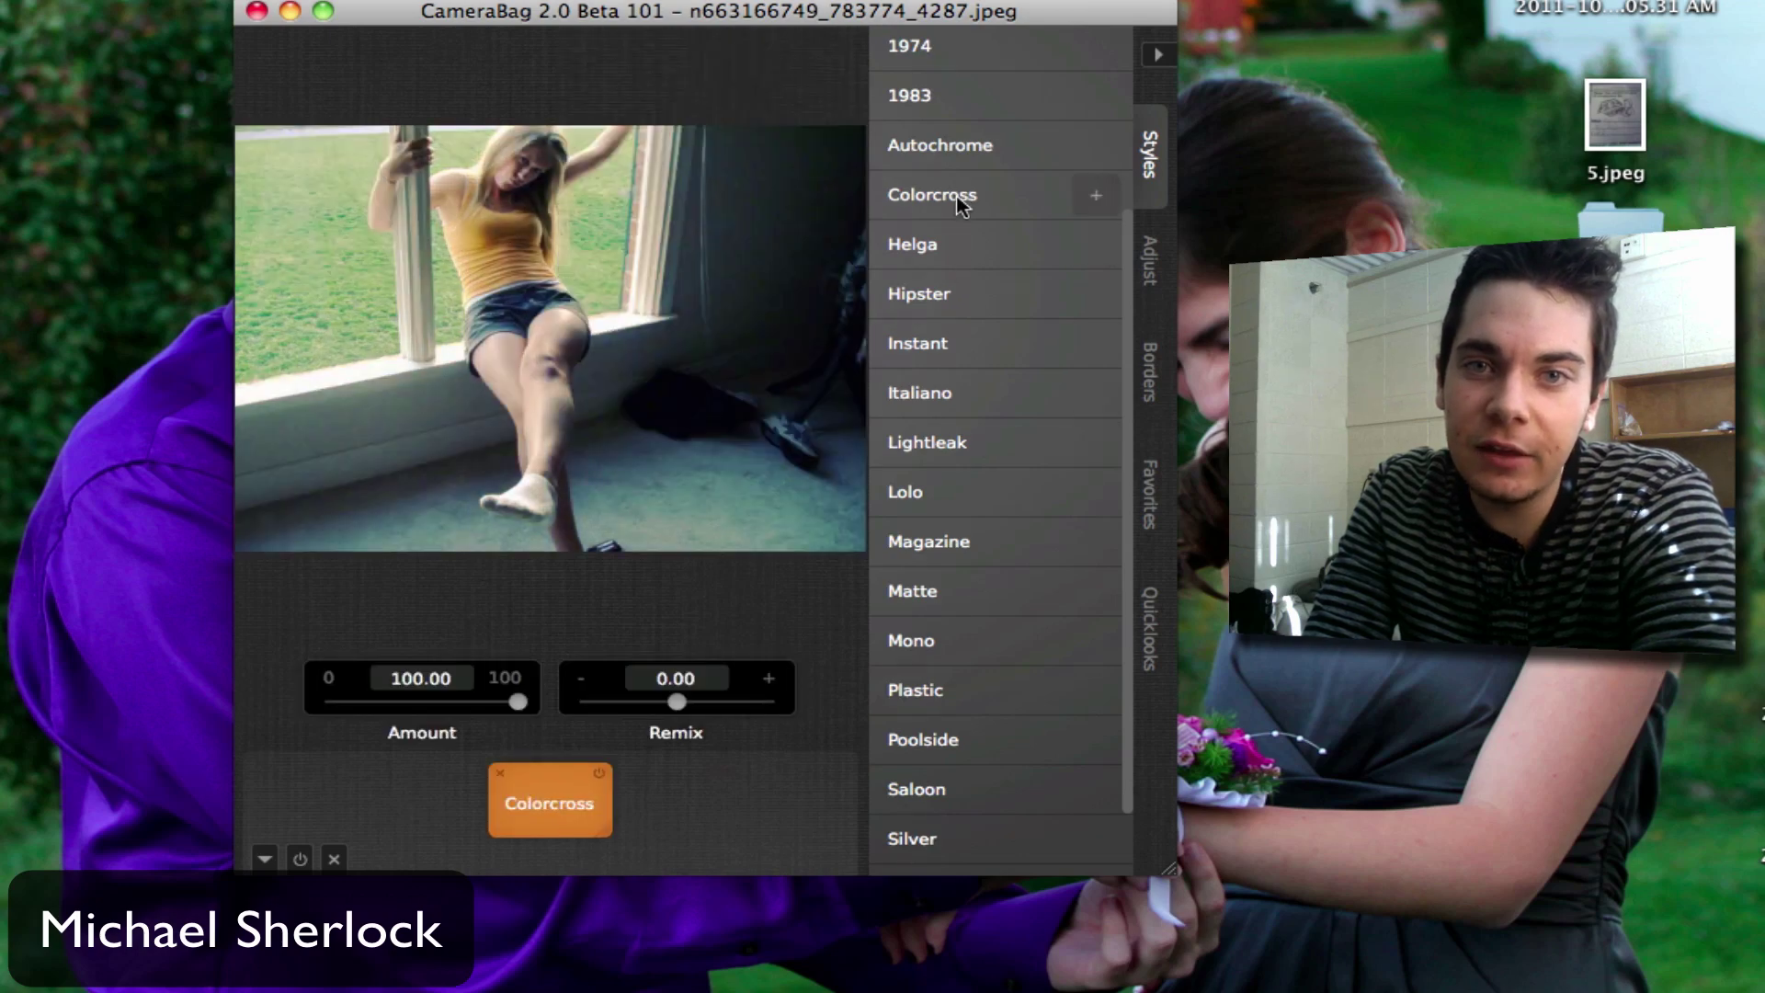
{"action": "left_click", "coordinate": [957, 346]}
{"action": "left_click", "coordinate": [947, 487]}
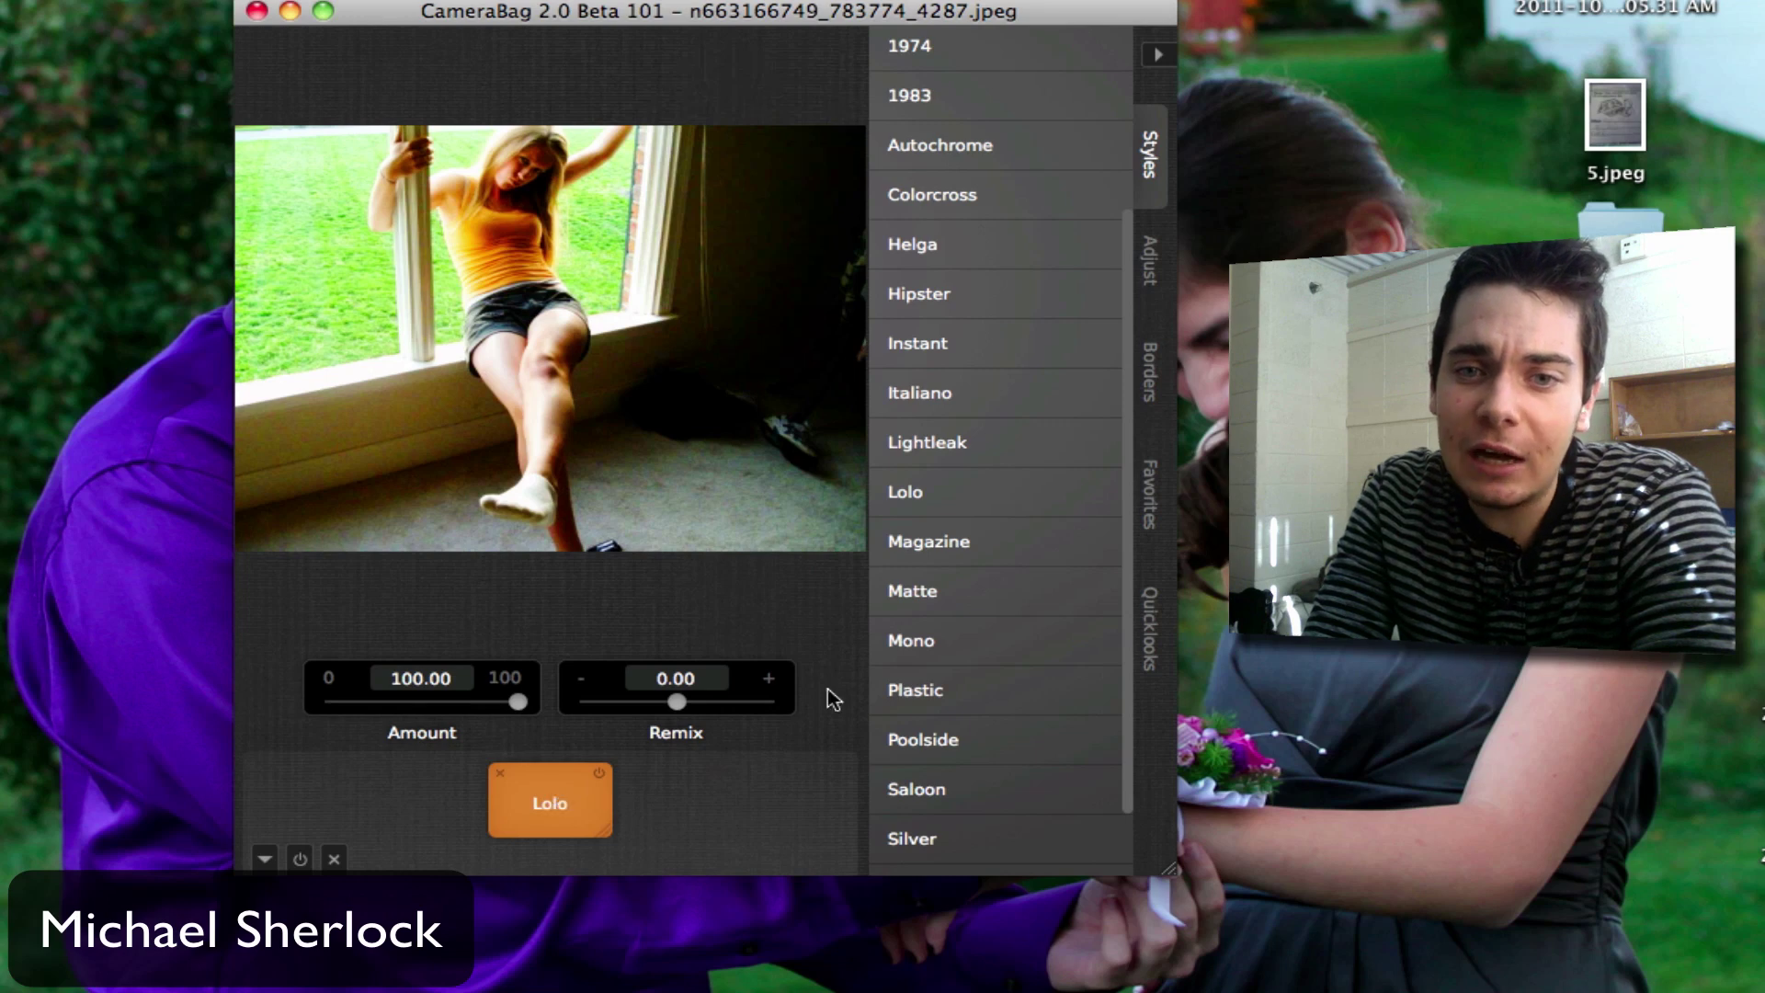
{"action": "left_click", "coordinate": [500, 772]}
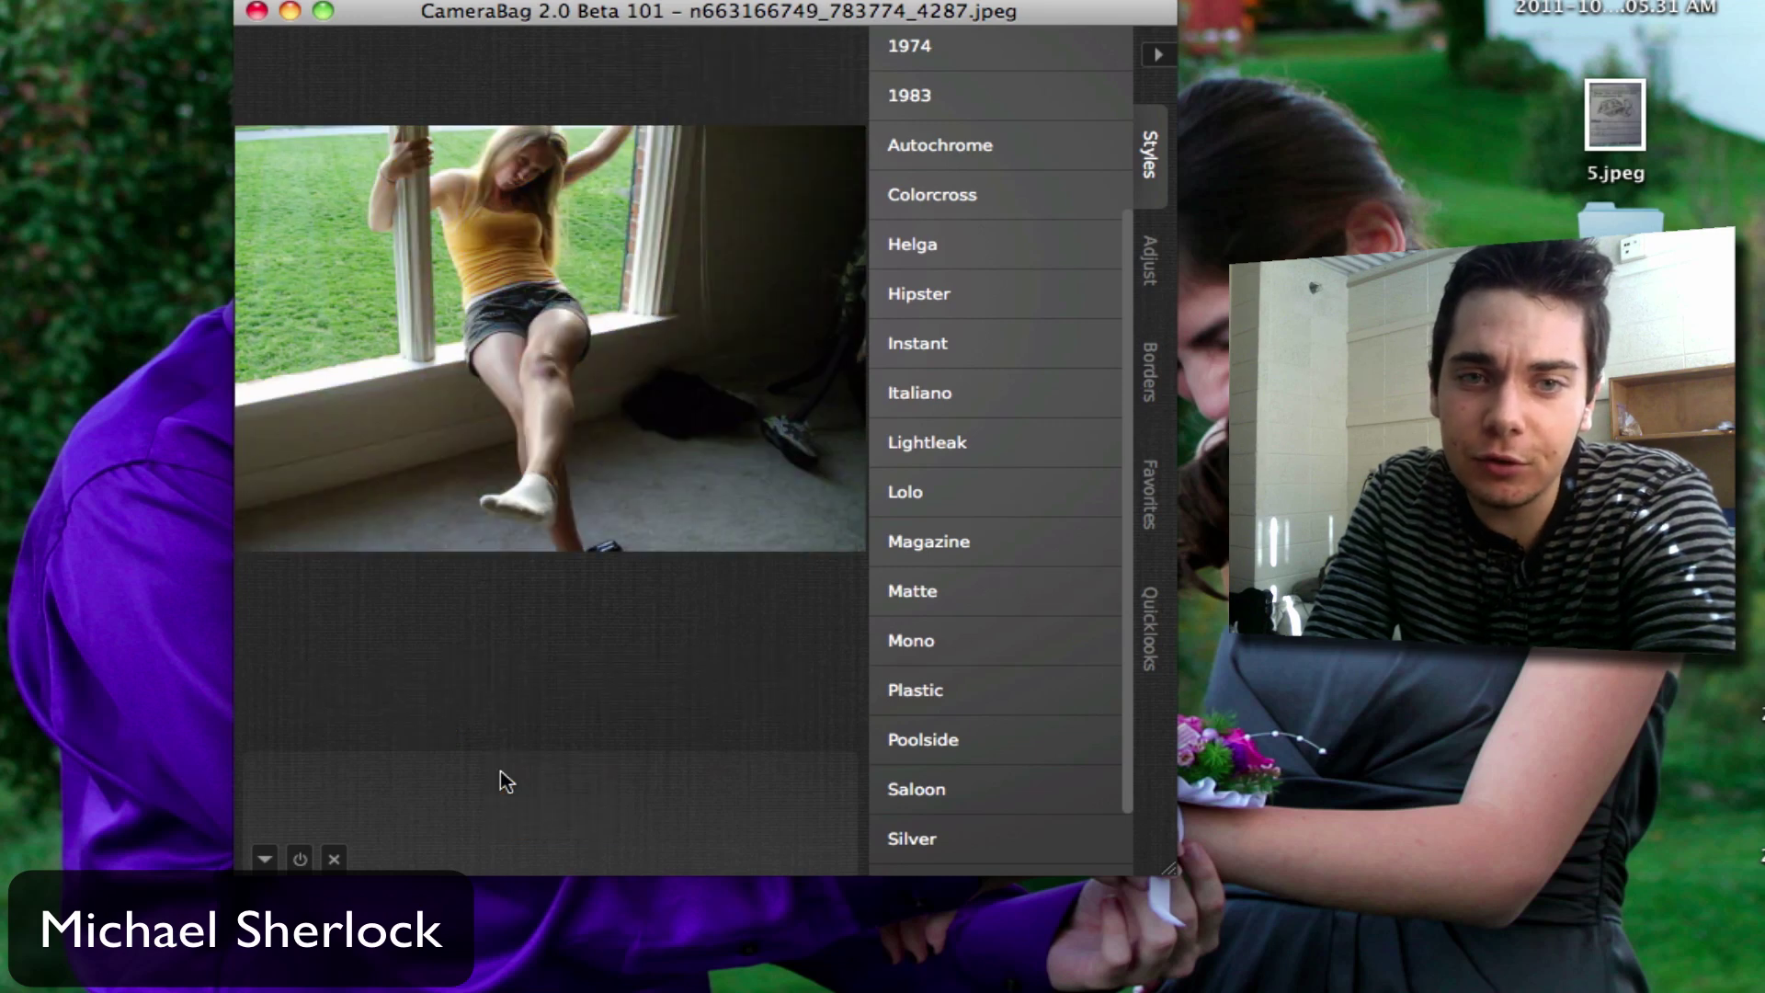
{"action": "scroll", "coordinate": [974, 373], "scroll_direction": "up", "scroll_amount": 3}
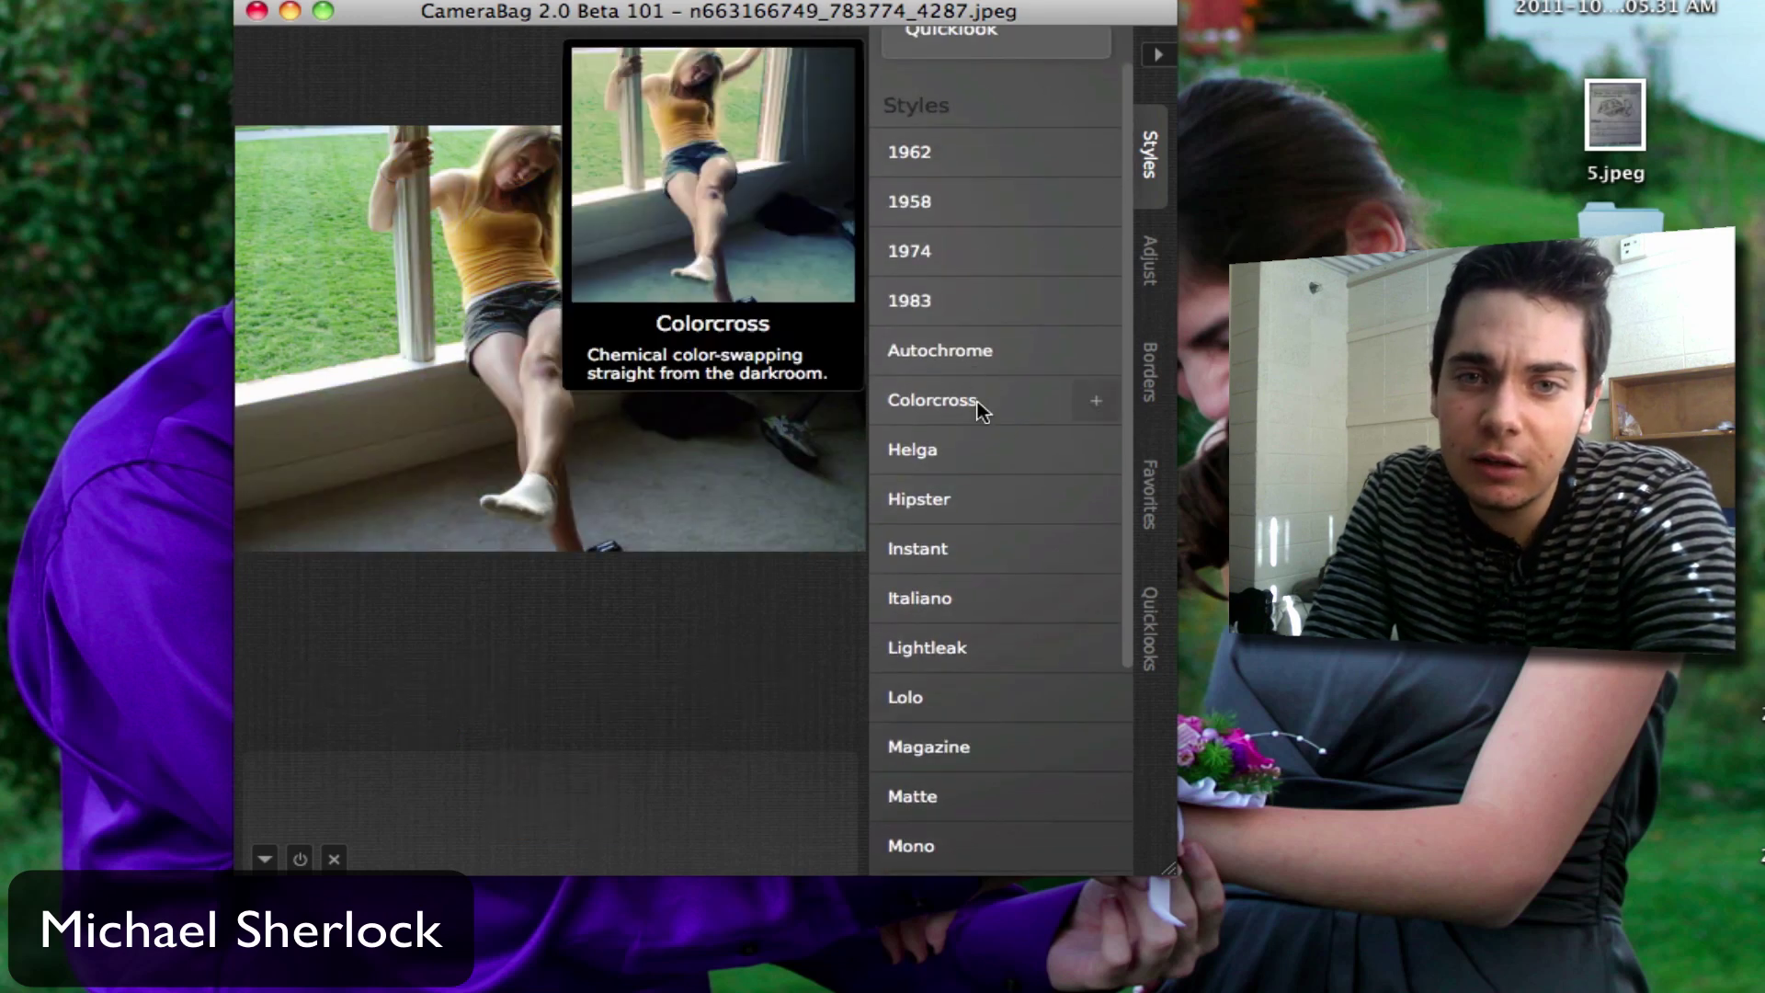
Step: Try the Colorcross style with a slightly lower Amount and a raised Remix
{"action": "left_click", "coordinate": [981, 410]}
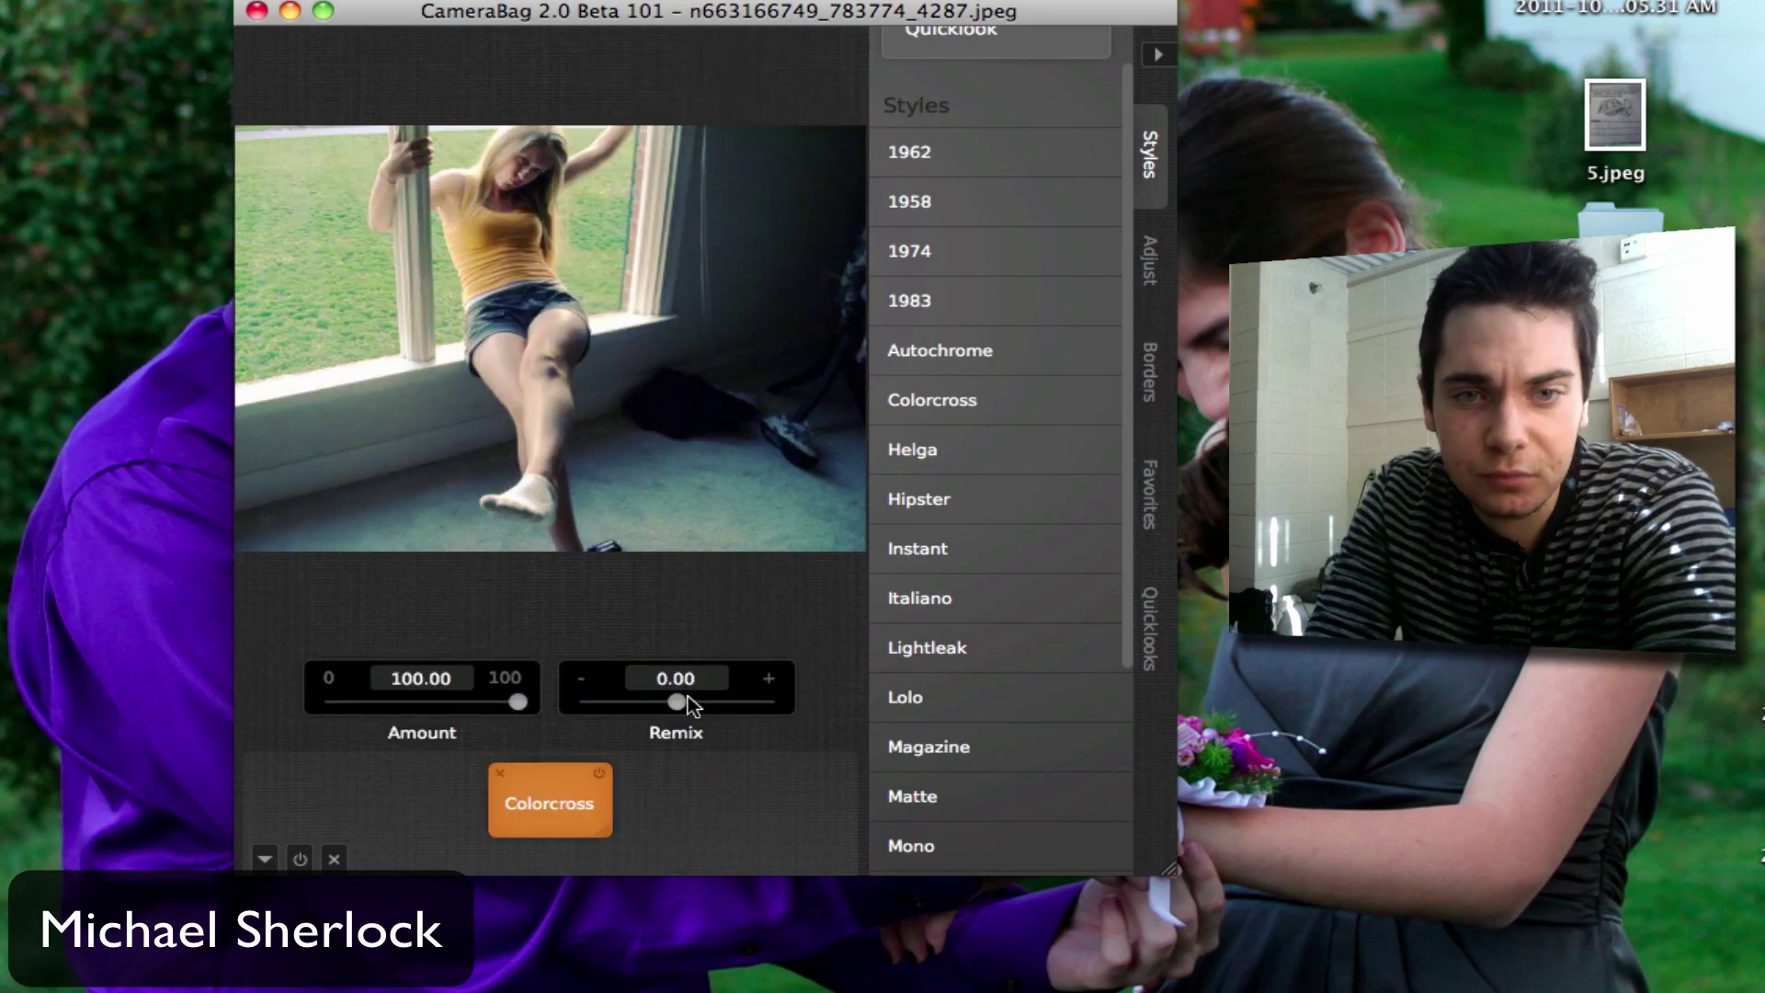
{"action": "left_click_drag", "start_coordinate": [515, 702], "coordinate": [439, 702]}
{"action": "mouse_move", "coordinate": [681, 703]}
{"action": "left_mouse_down"}
{"action": "mouse_move", "coordinate": [658, 697]}
{"action": "mouse_move", "coordinate": [716, 706]}
{"action": "left_mouse_up"}
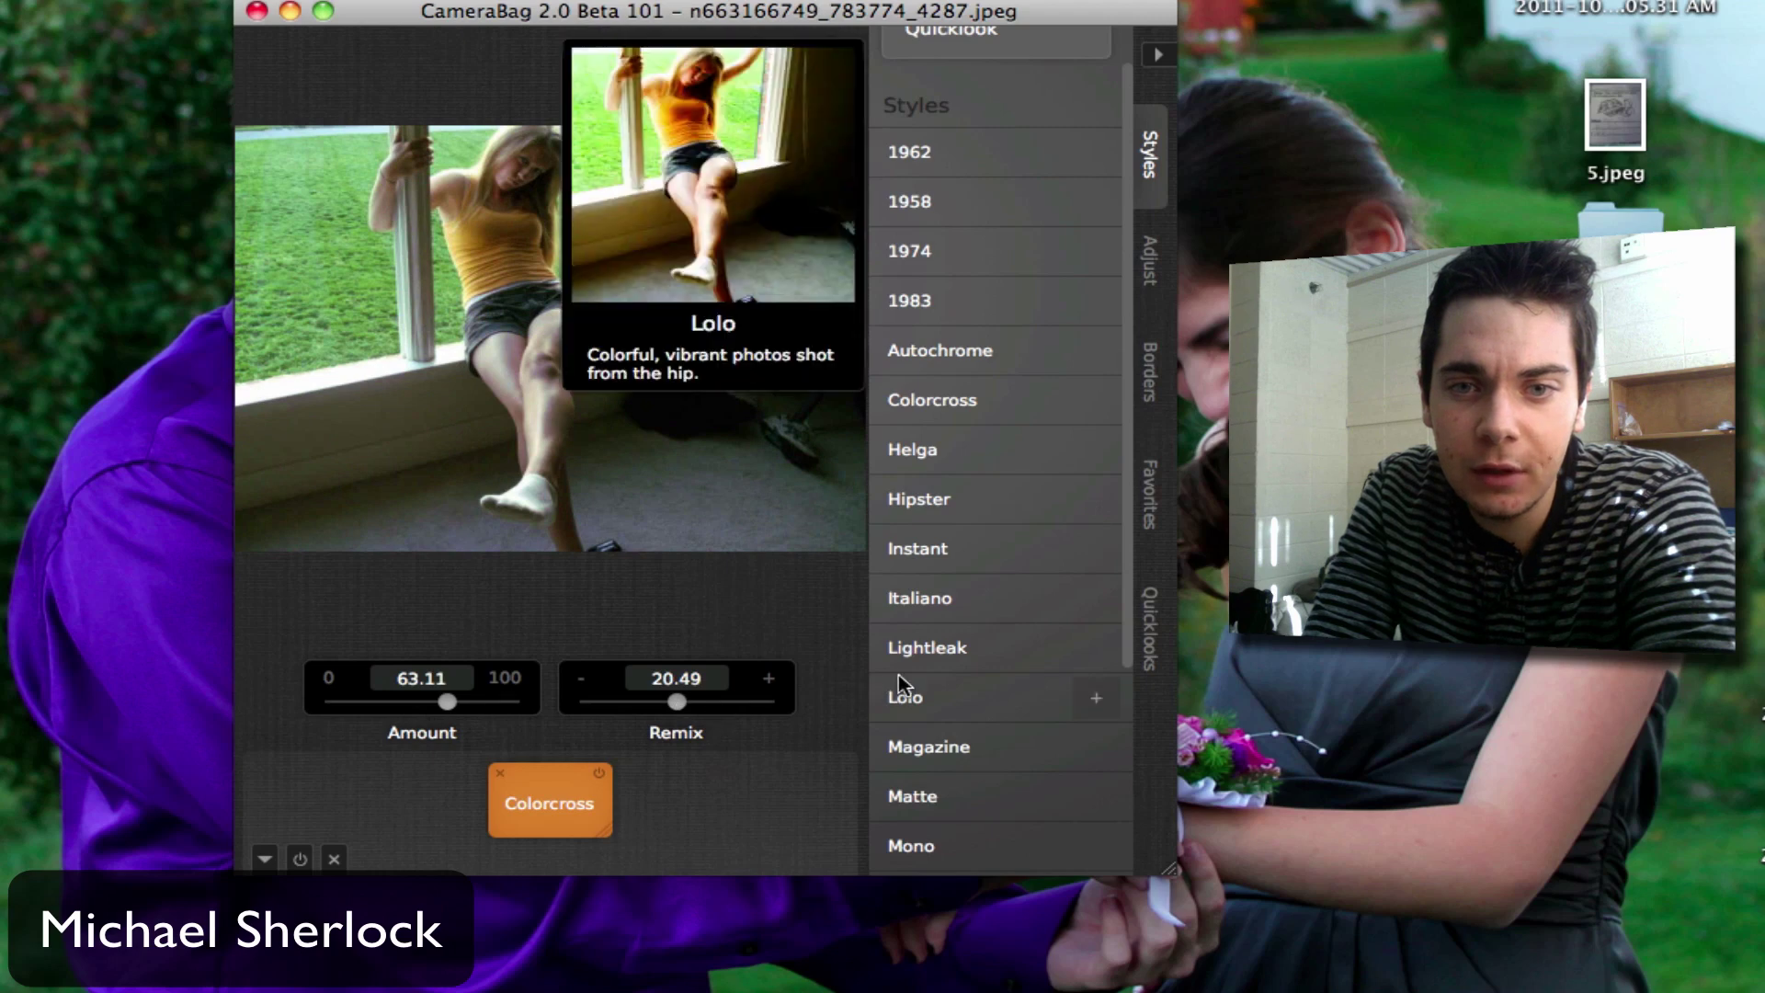
Step: Switch to Lightleak with Remix -31.97 and Amount 77.87
{"action": "left_click", "coordinate": [938, 653]}
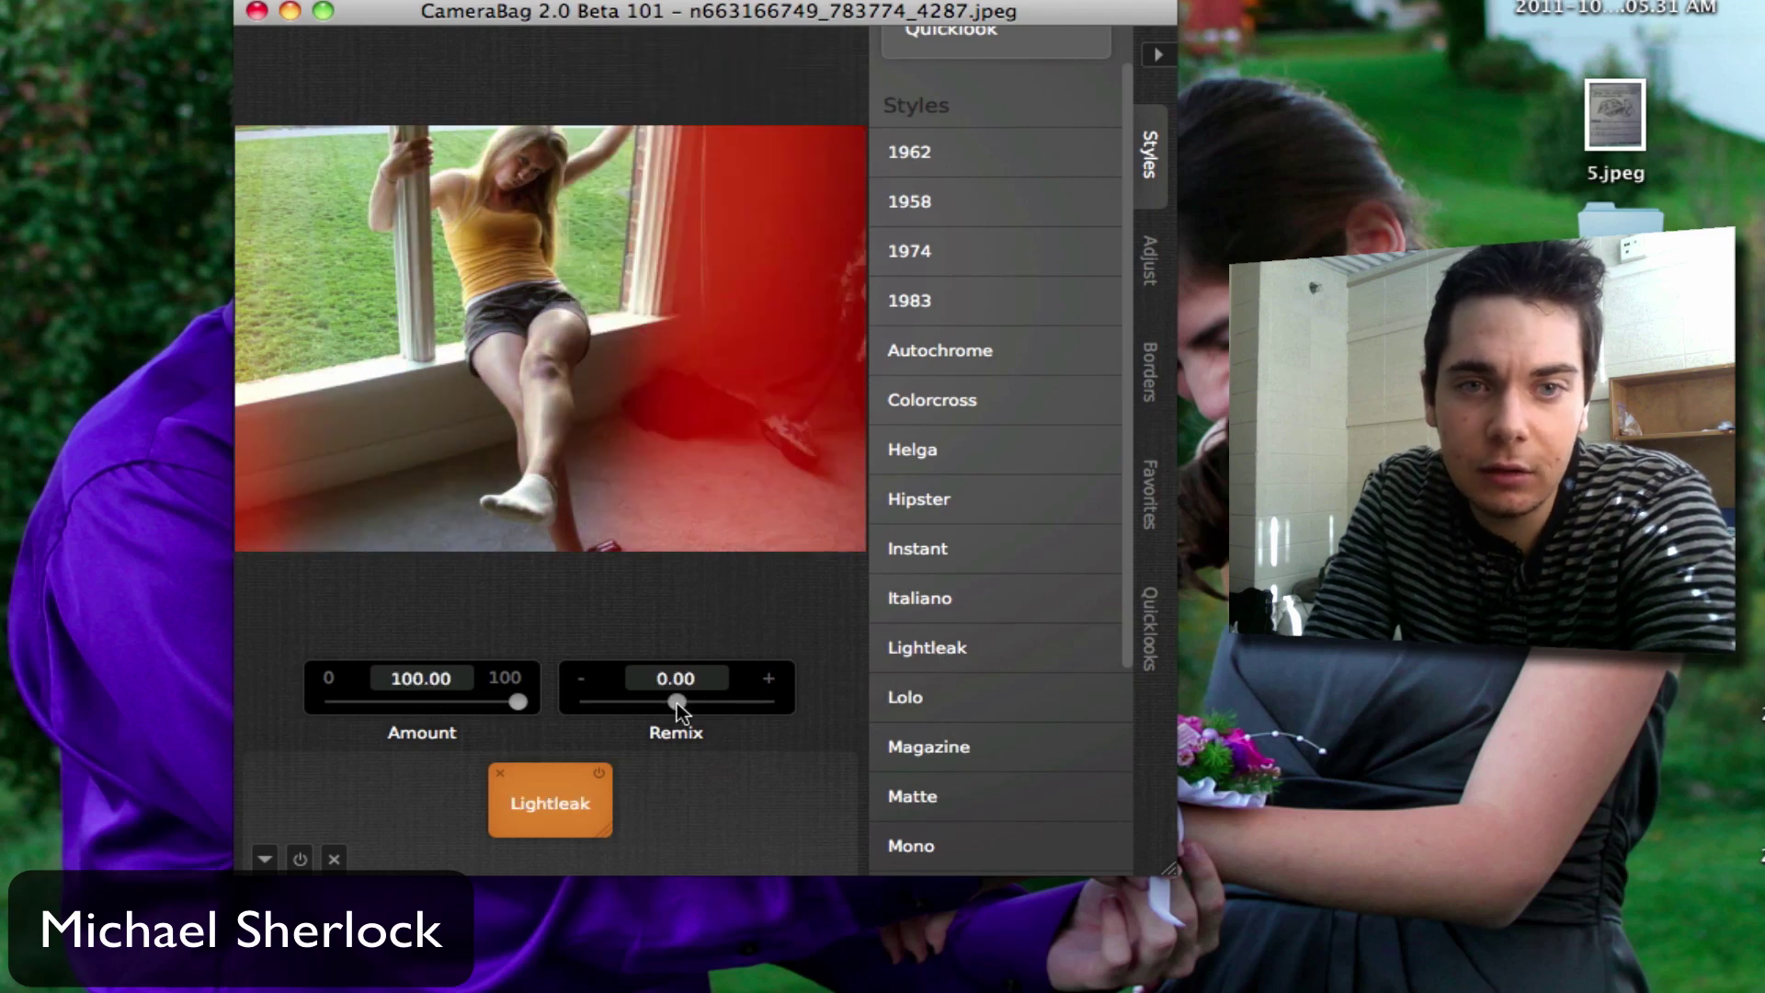
{"action": "left_click_drag", "start_coordinate": [676, 702], "coordinate": [615, 700]}
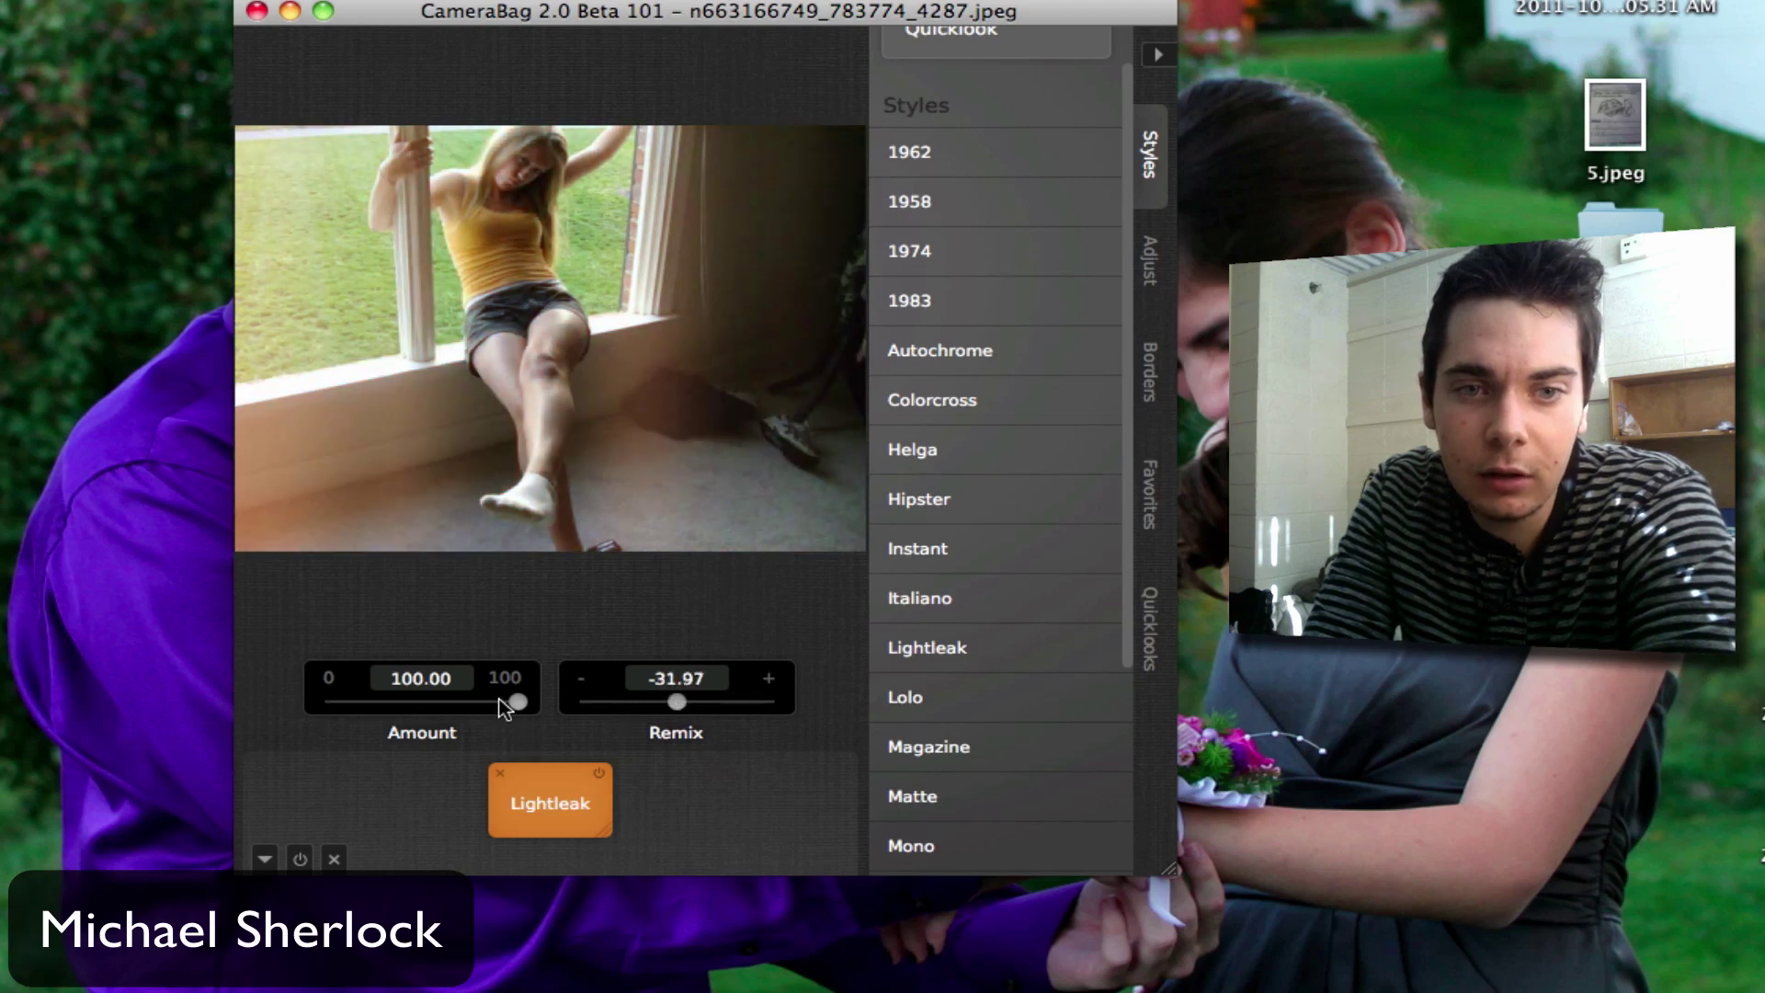
{"action": "left_click_drag", "start_coordinate": [505, 701], "coordinate": [475, 699]}
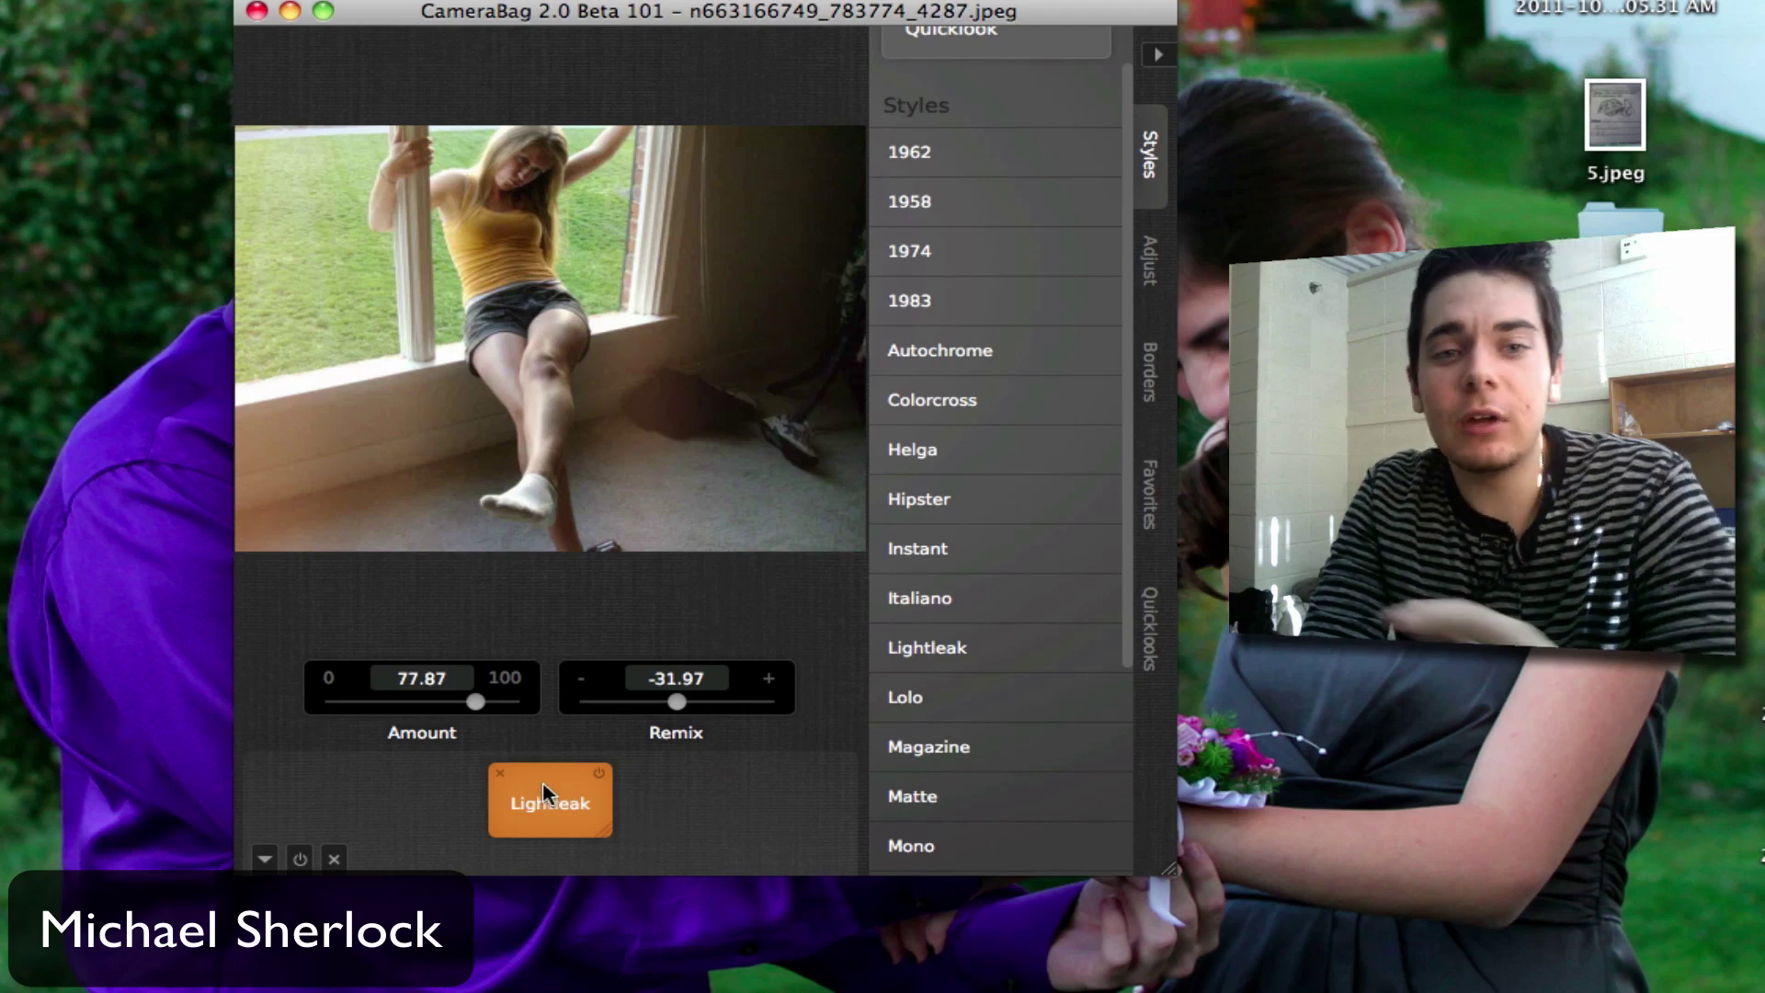
{"action": "mouse_move", "coordinate": [1096, 390]}
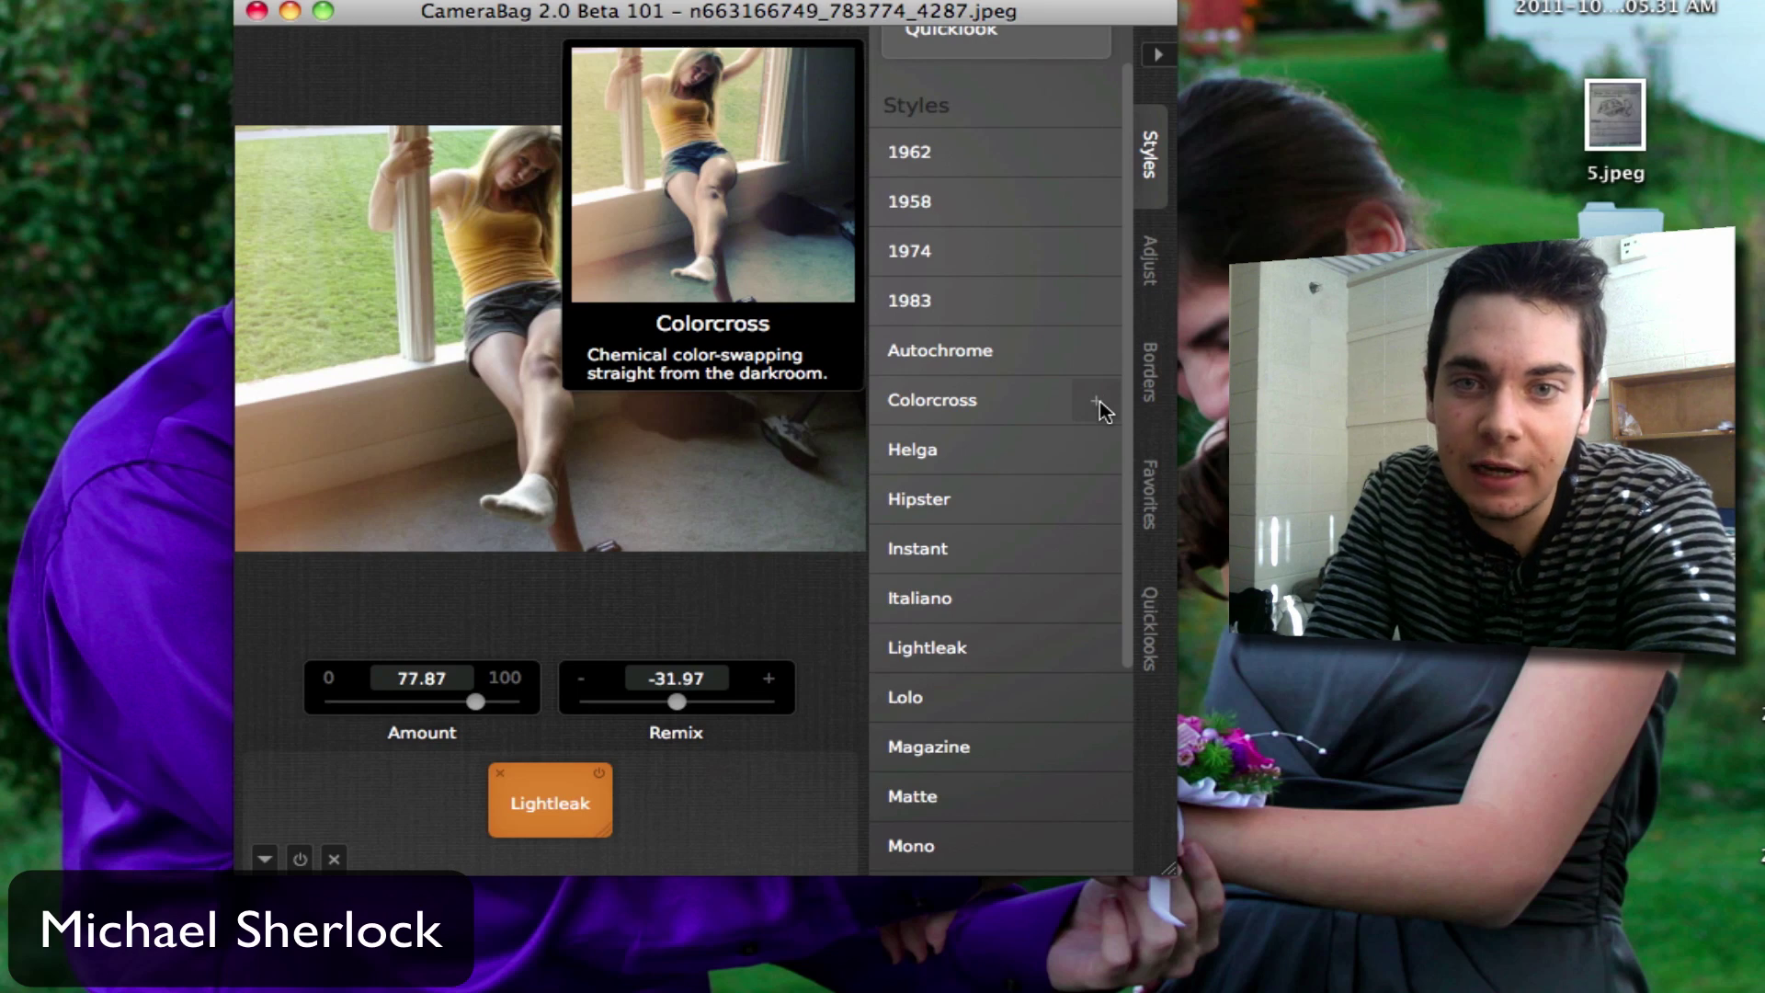
Step: Stack Colorcross after Lightleak and set its Amount to 79.51 and Remix to 9.84
{"action": "left_click", "coordinate": [1096, 401]}
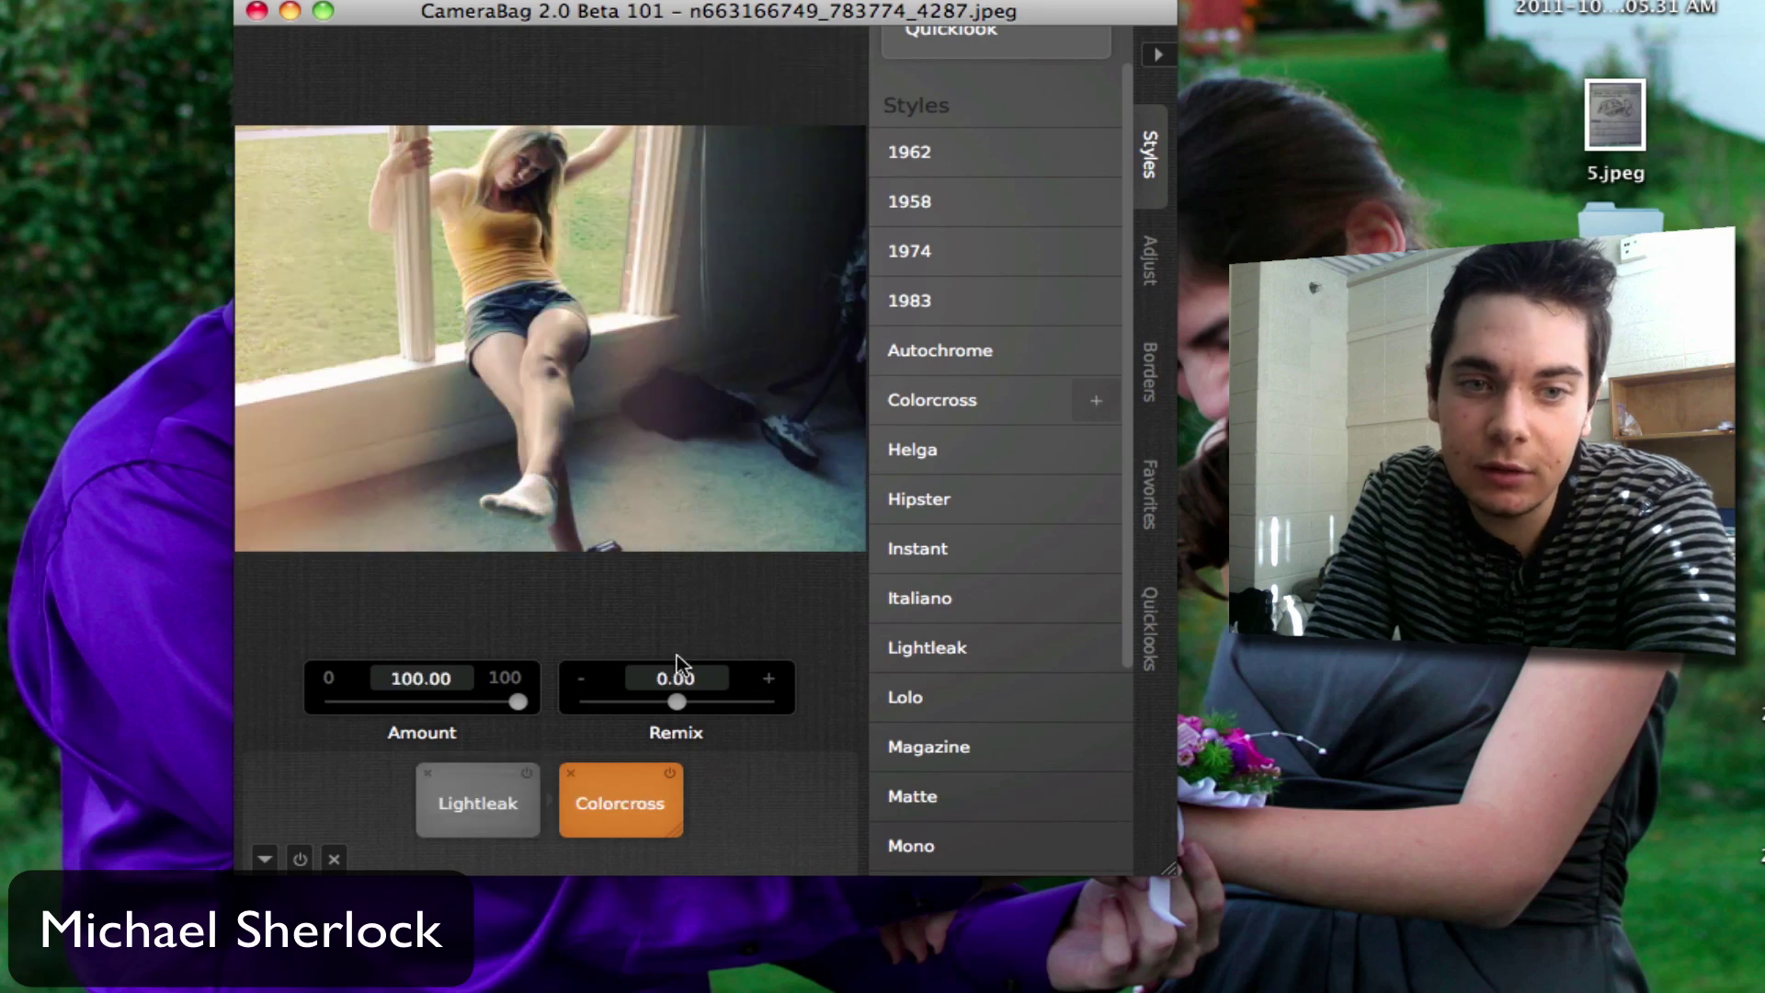
{"action": "left_click", "coordinate": [504, 813]}
{"action": "left_click", "coordinate": [591, 809]}
{"action": "left_click", "coordinate": [510, 809]}
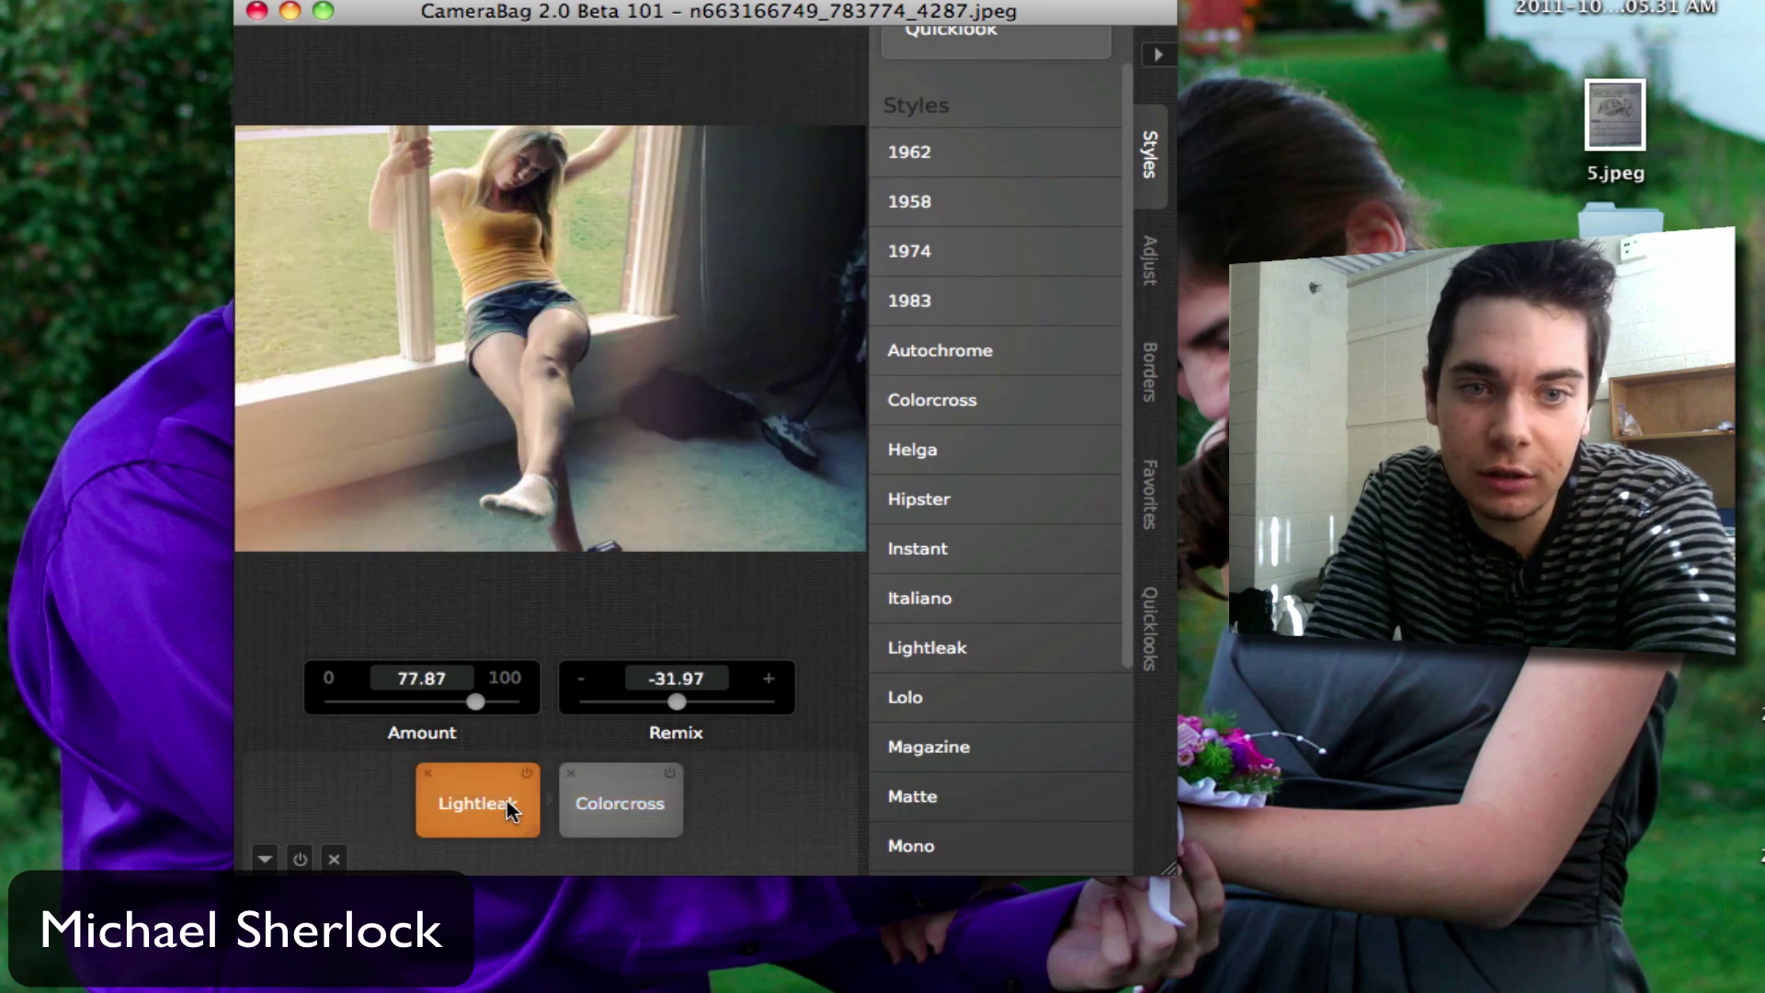
{"action": "left_click", "coordinate": [614, 804]}
{"action": "left_click_drag", "start_coordinate": [516, 704], "coordinate": [478, 703]}
{"action": "left_click_drag", "start_coordinate": [678, 710], "coordinate": [702, 709]}
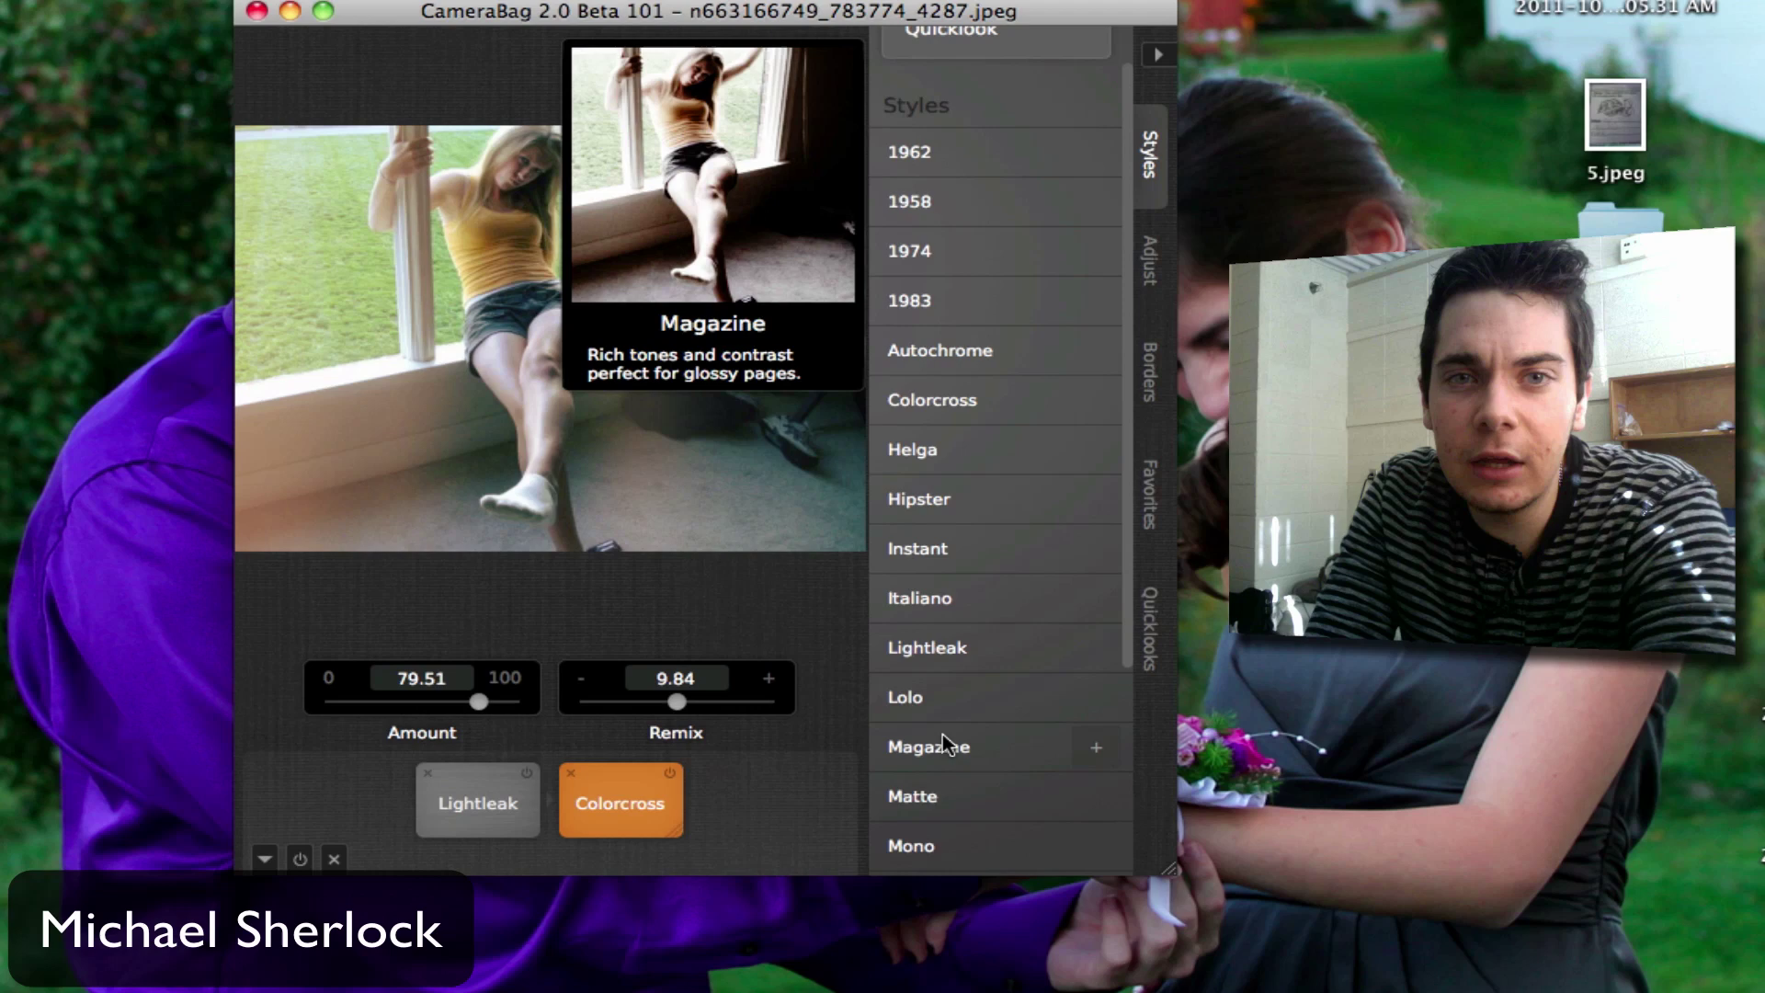
{"action": "scroll", "coordinate": [943, 735], "scroll_direction": "down", "scroll_amount": 5}
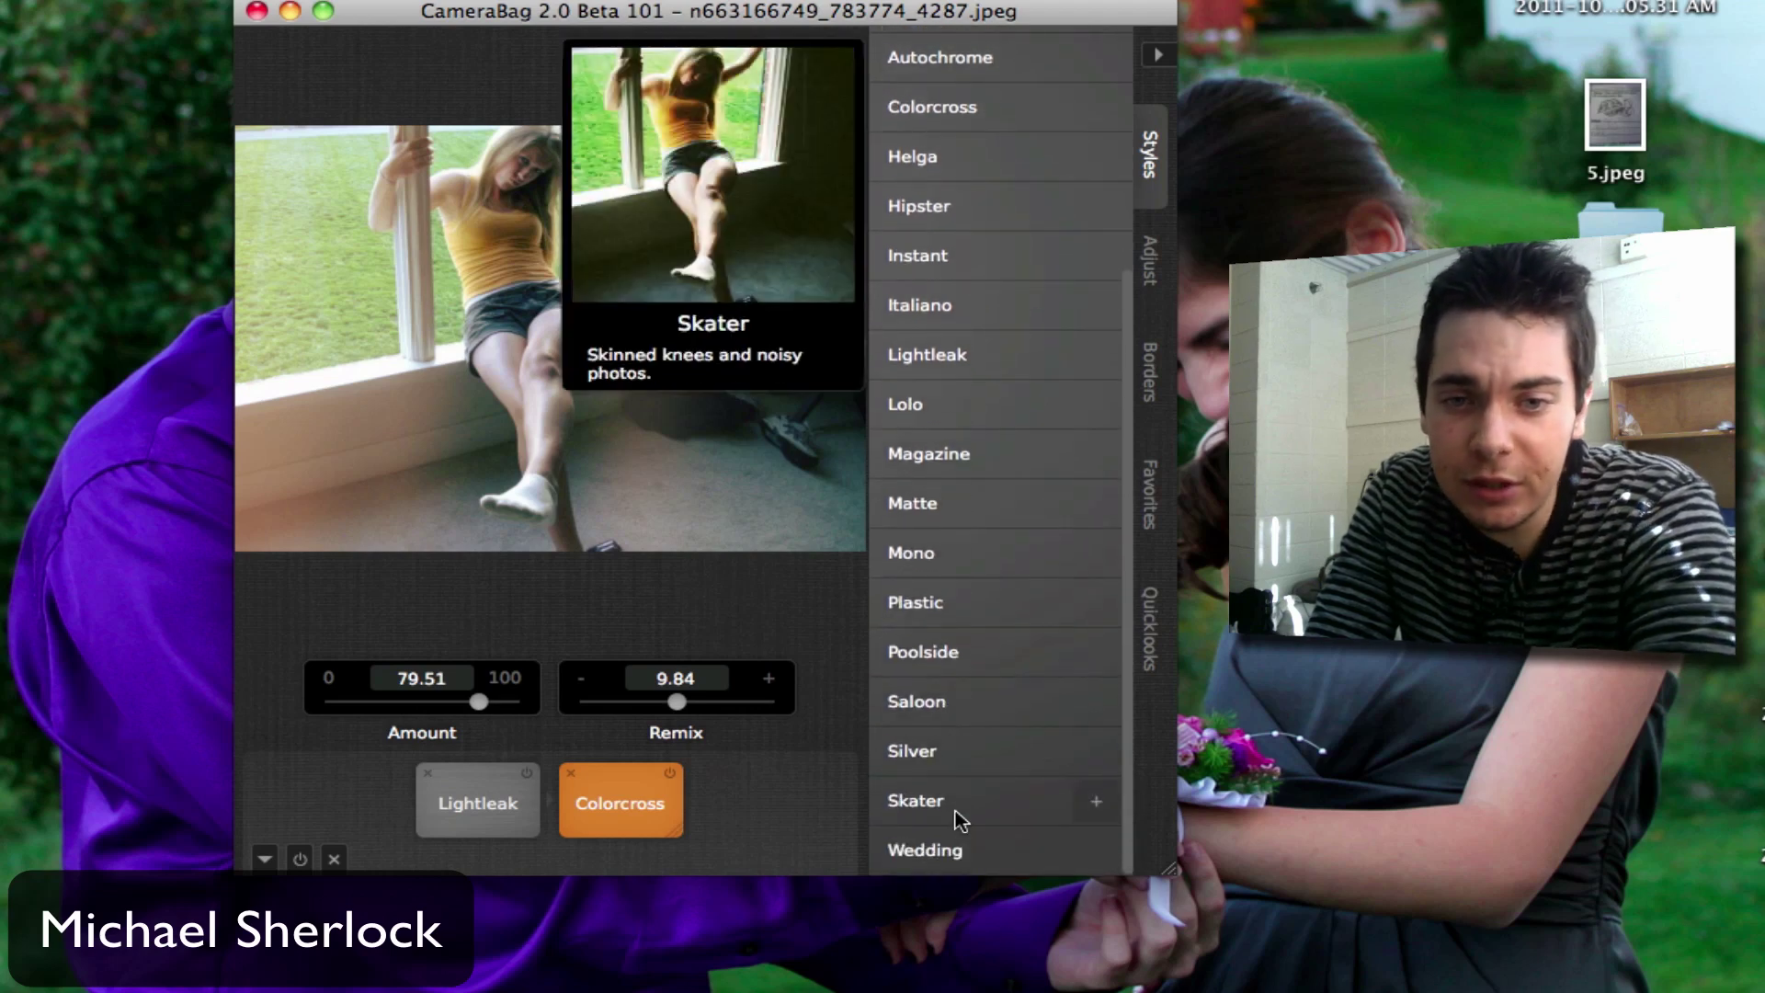
{"action": "mouse_move", "coordinate": [943, 713]}
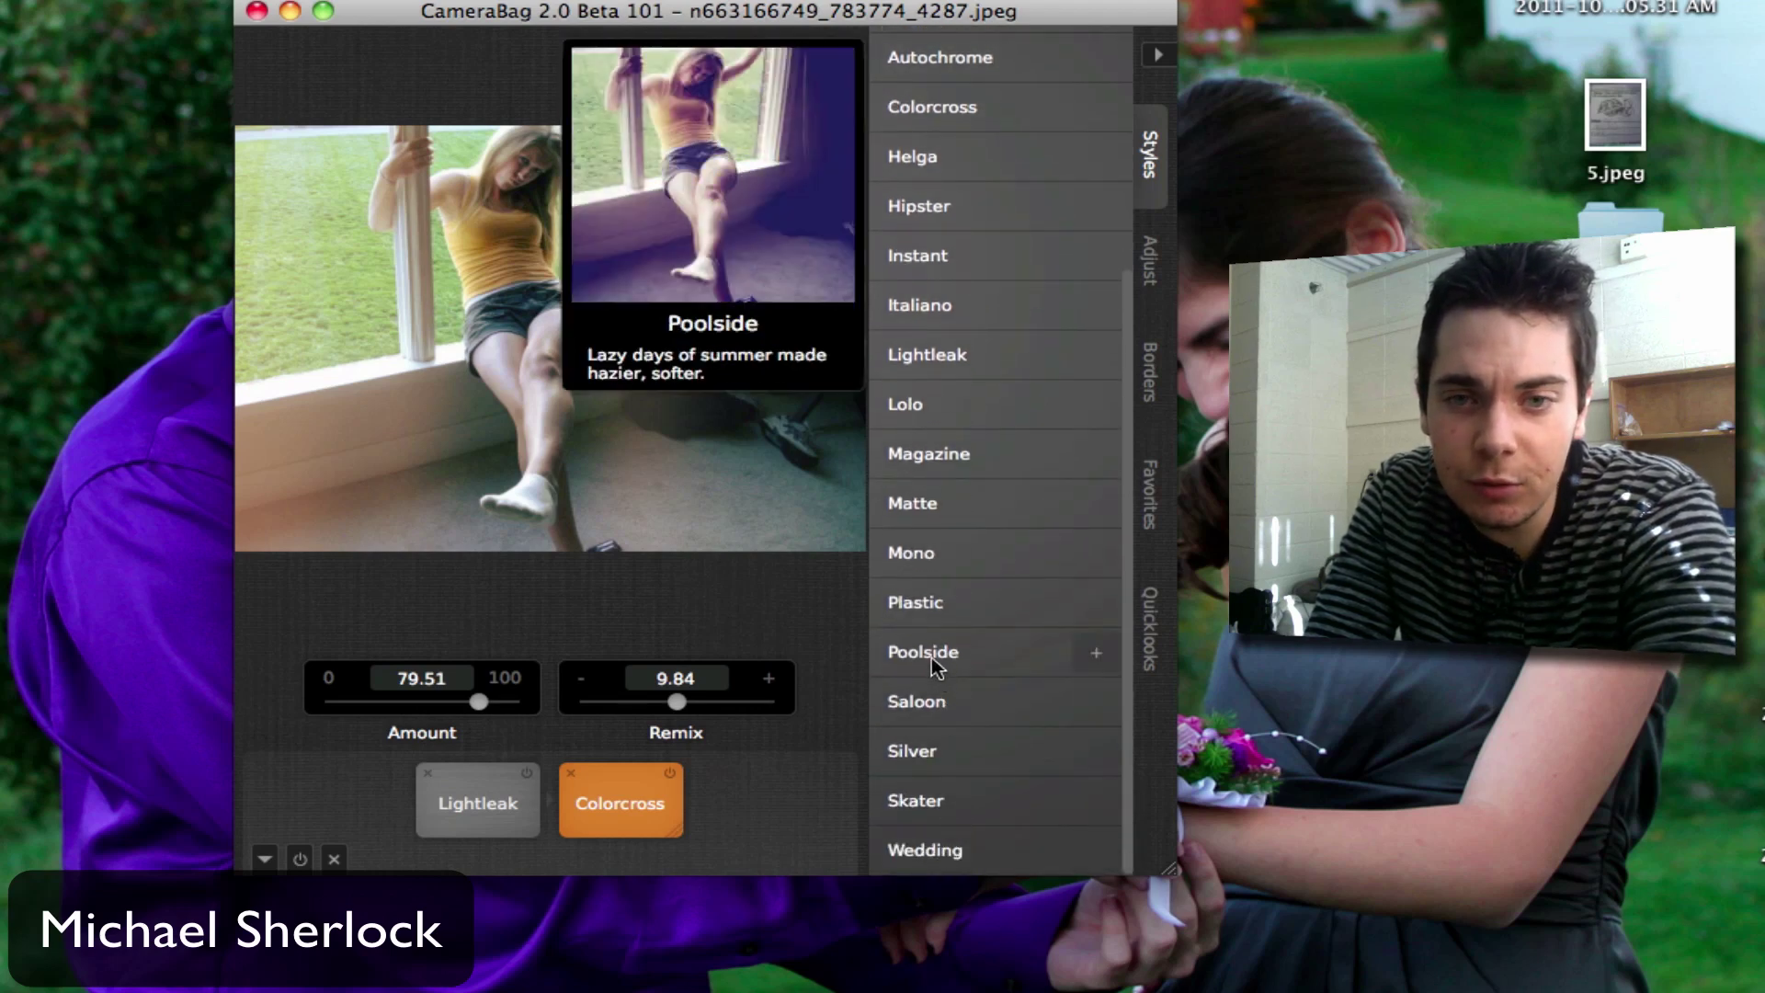
{"action": "mouse_move", "coordinate": [913, 599]}
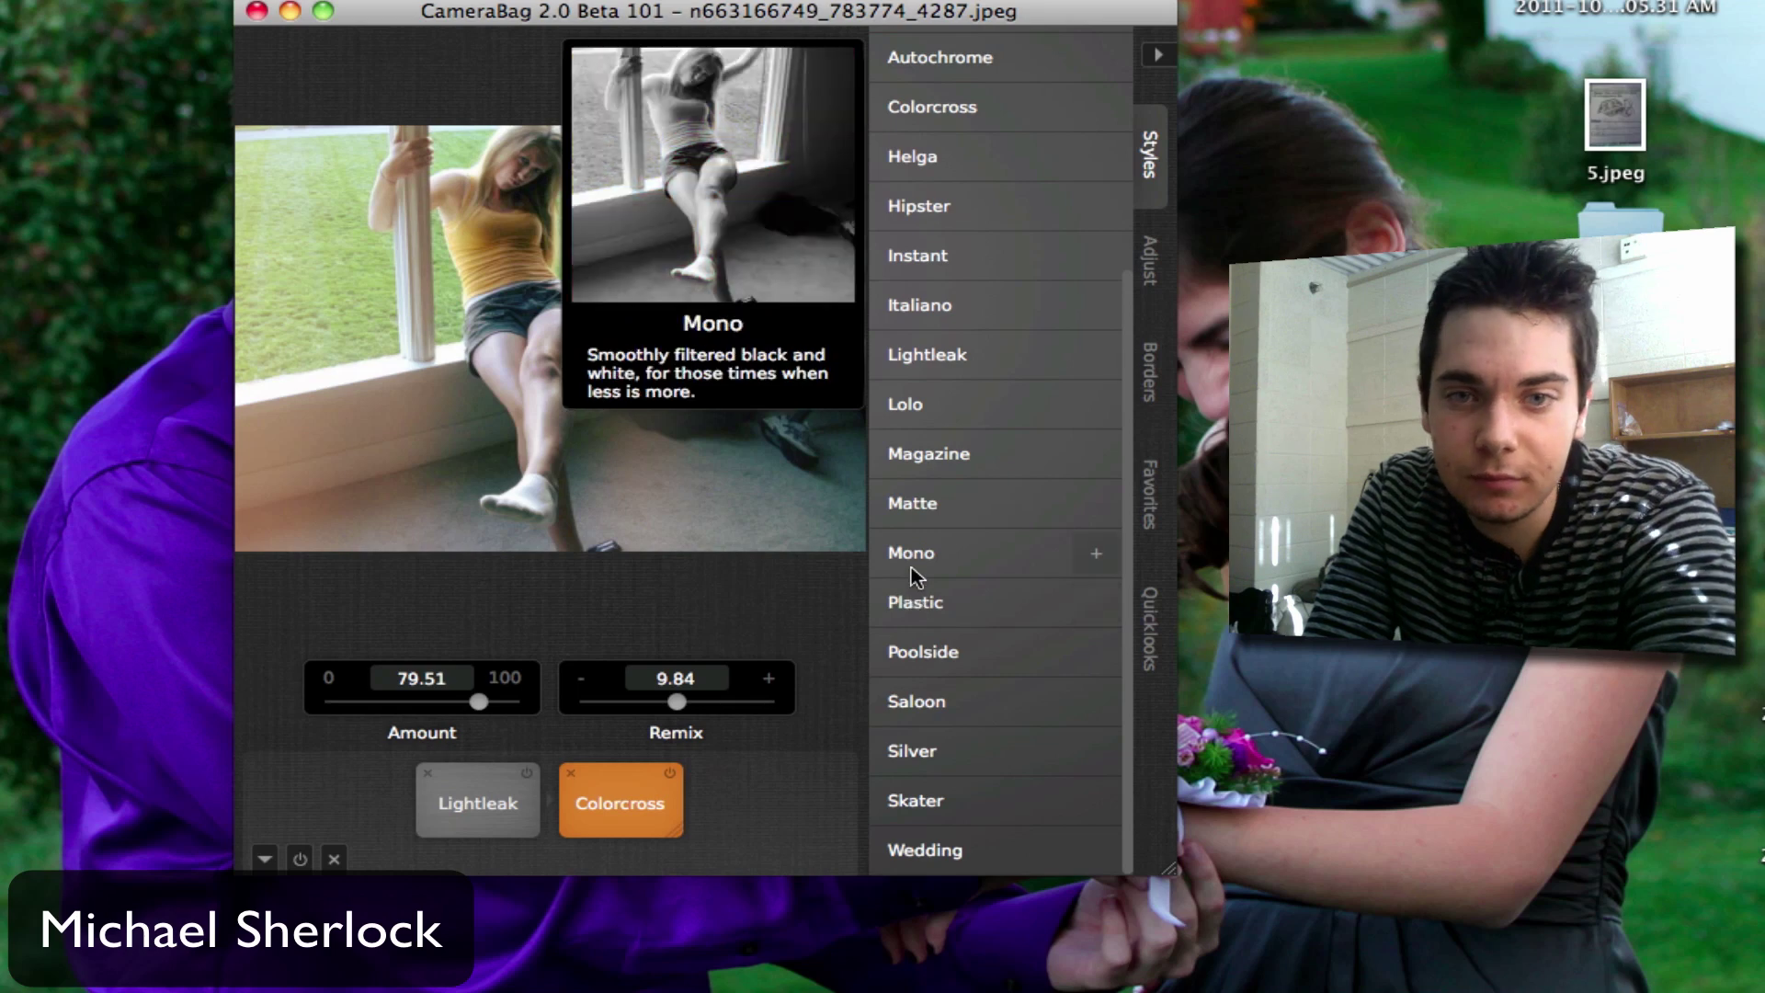
Step: Replace the stack with Plastic at Amount 45.08 and Remix 5.74
{"action": "left_click", "coordinate": [947, 595]}
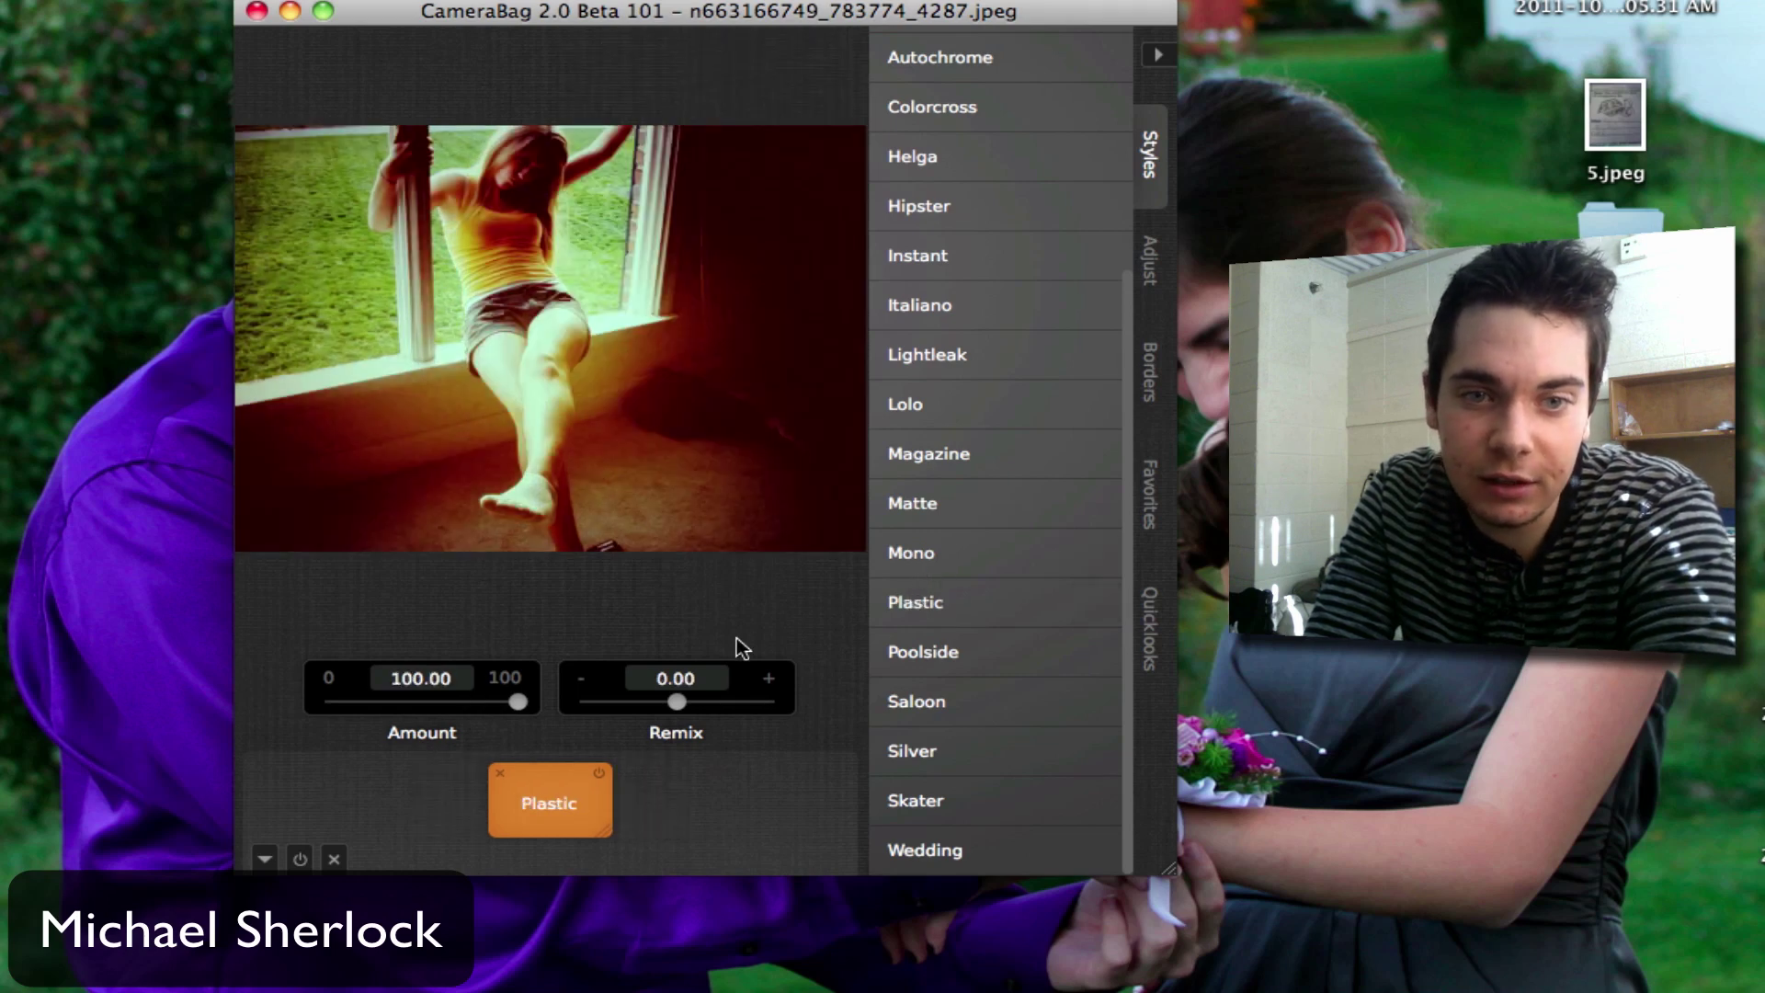
{"action": "left_click_drag", "start_coordinate": [517, 701], "coordinate": [395, 700]}
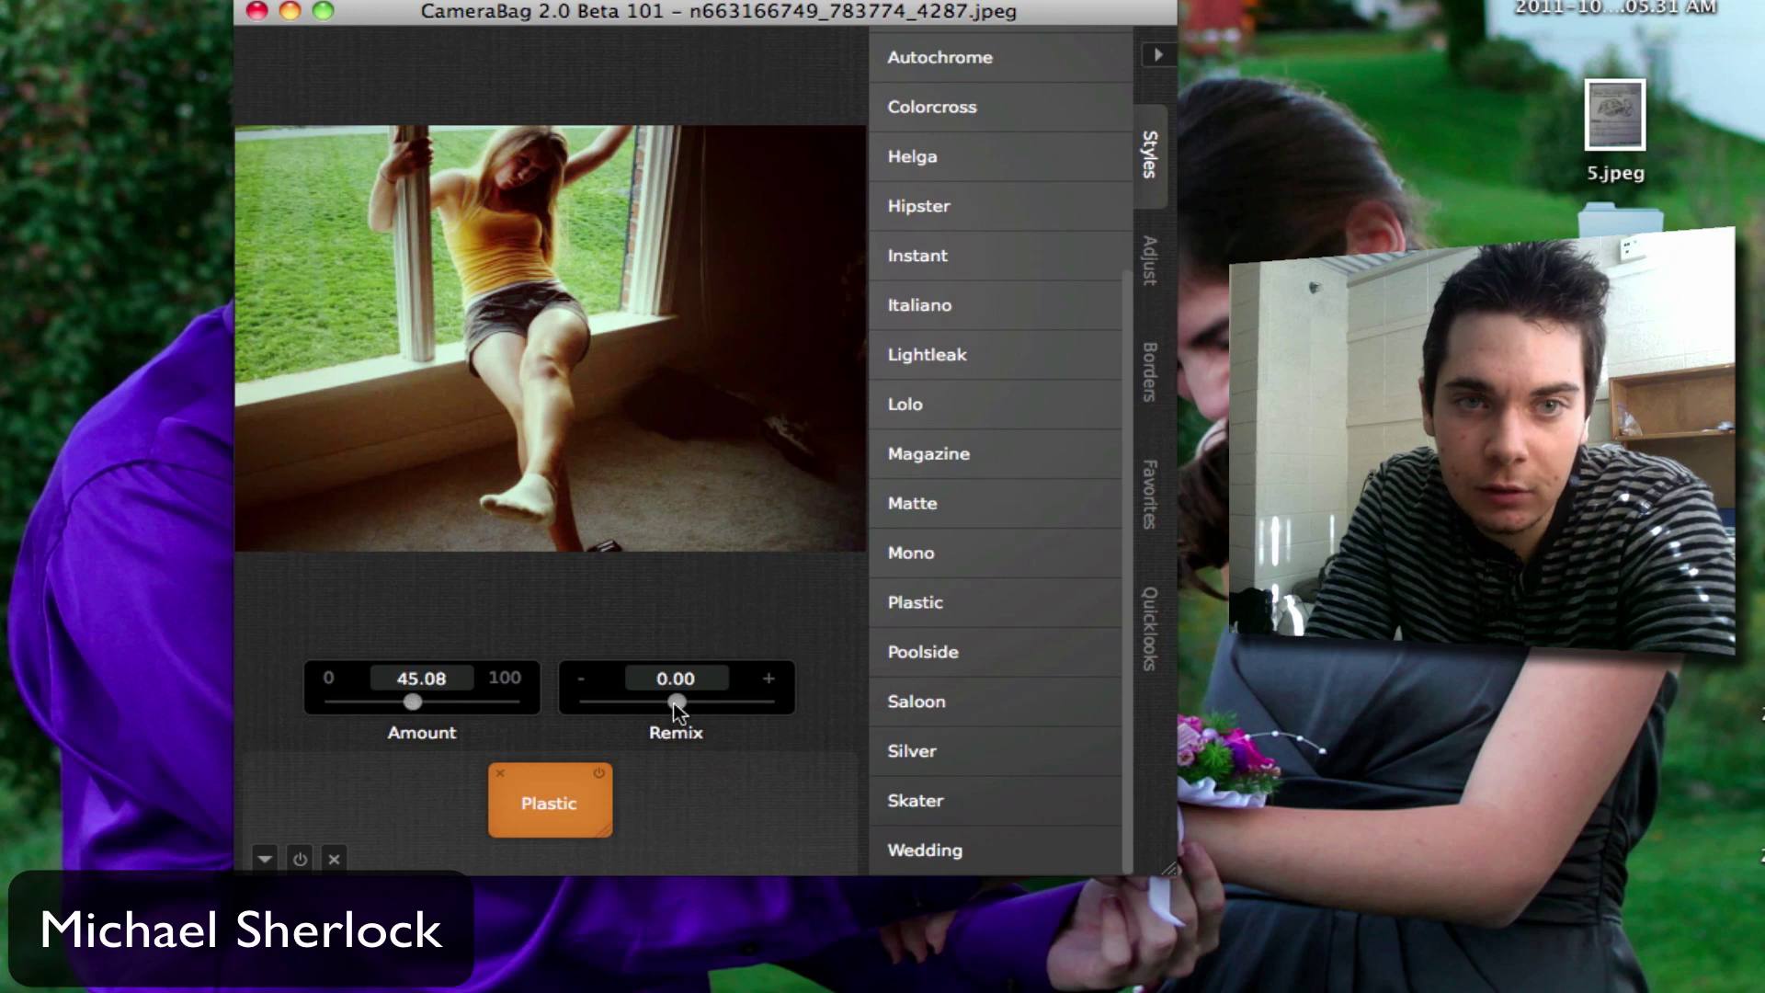
{"action": "left_click_drag", "start_coordinate": [677, 705], "coordinate": [698, 705]}
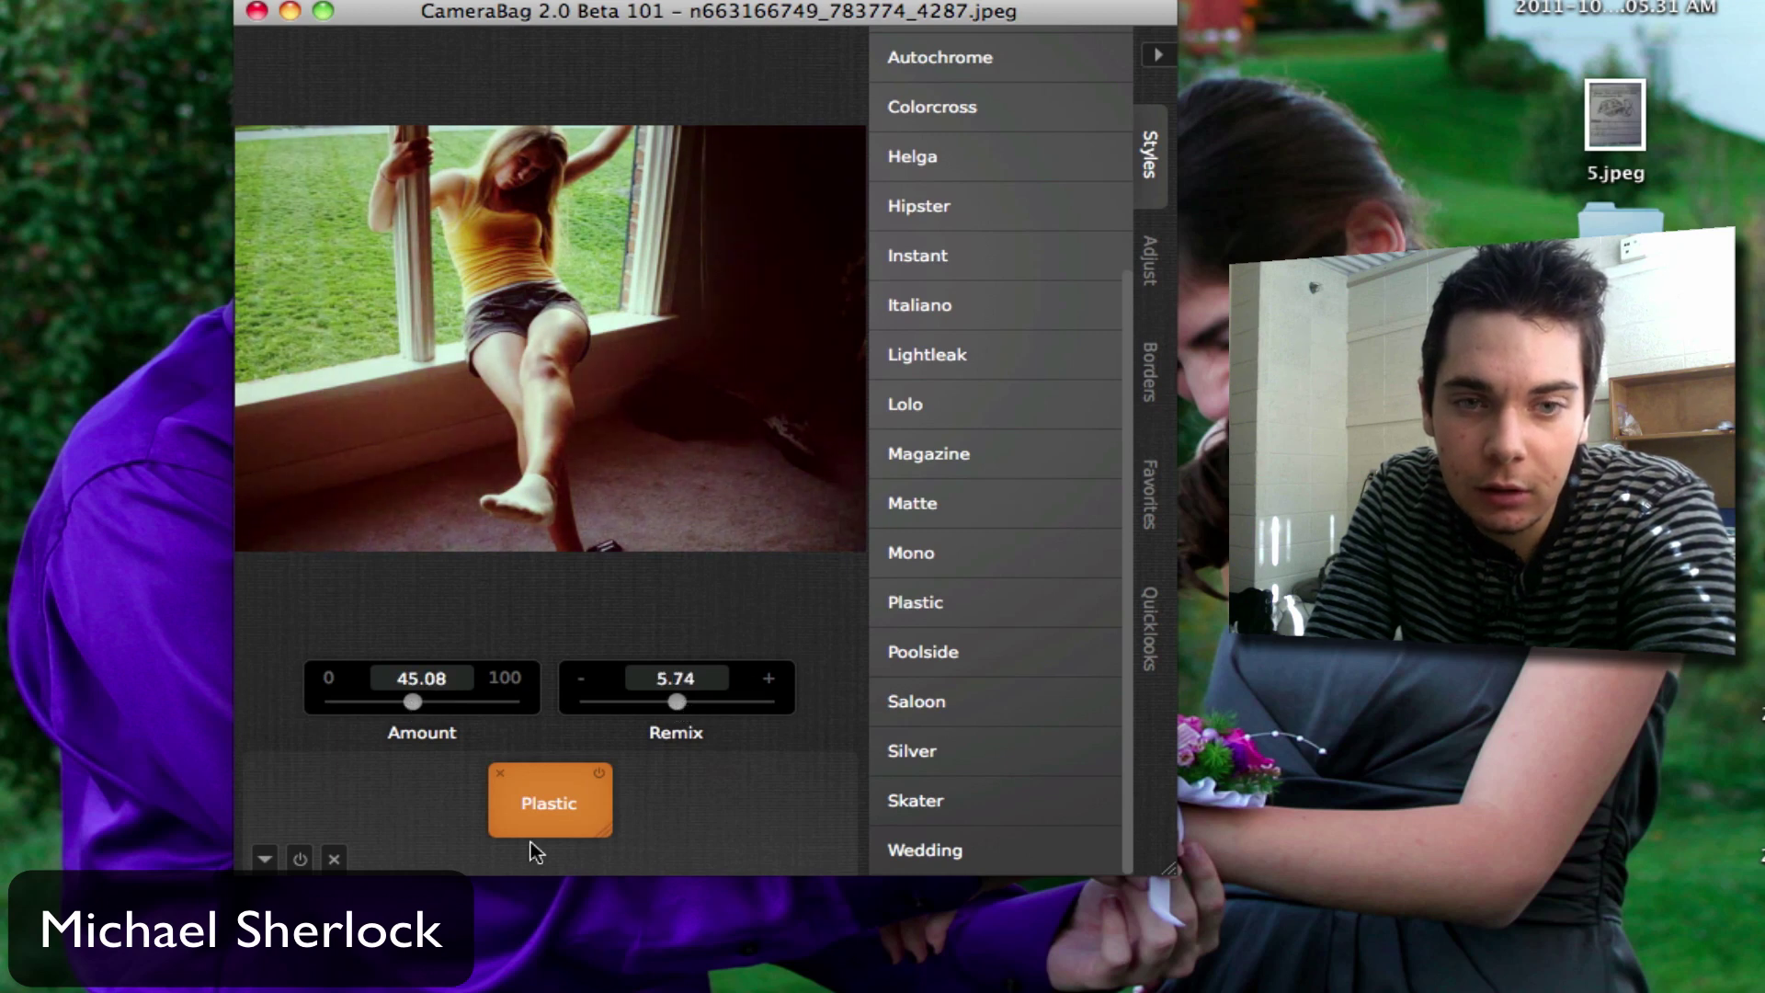
{"action": "mouse_move", "coordinate": [1071, 461]}
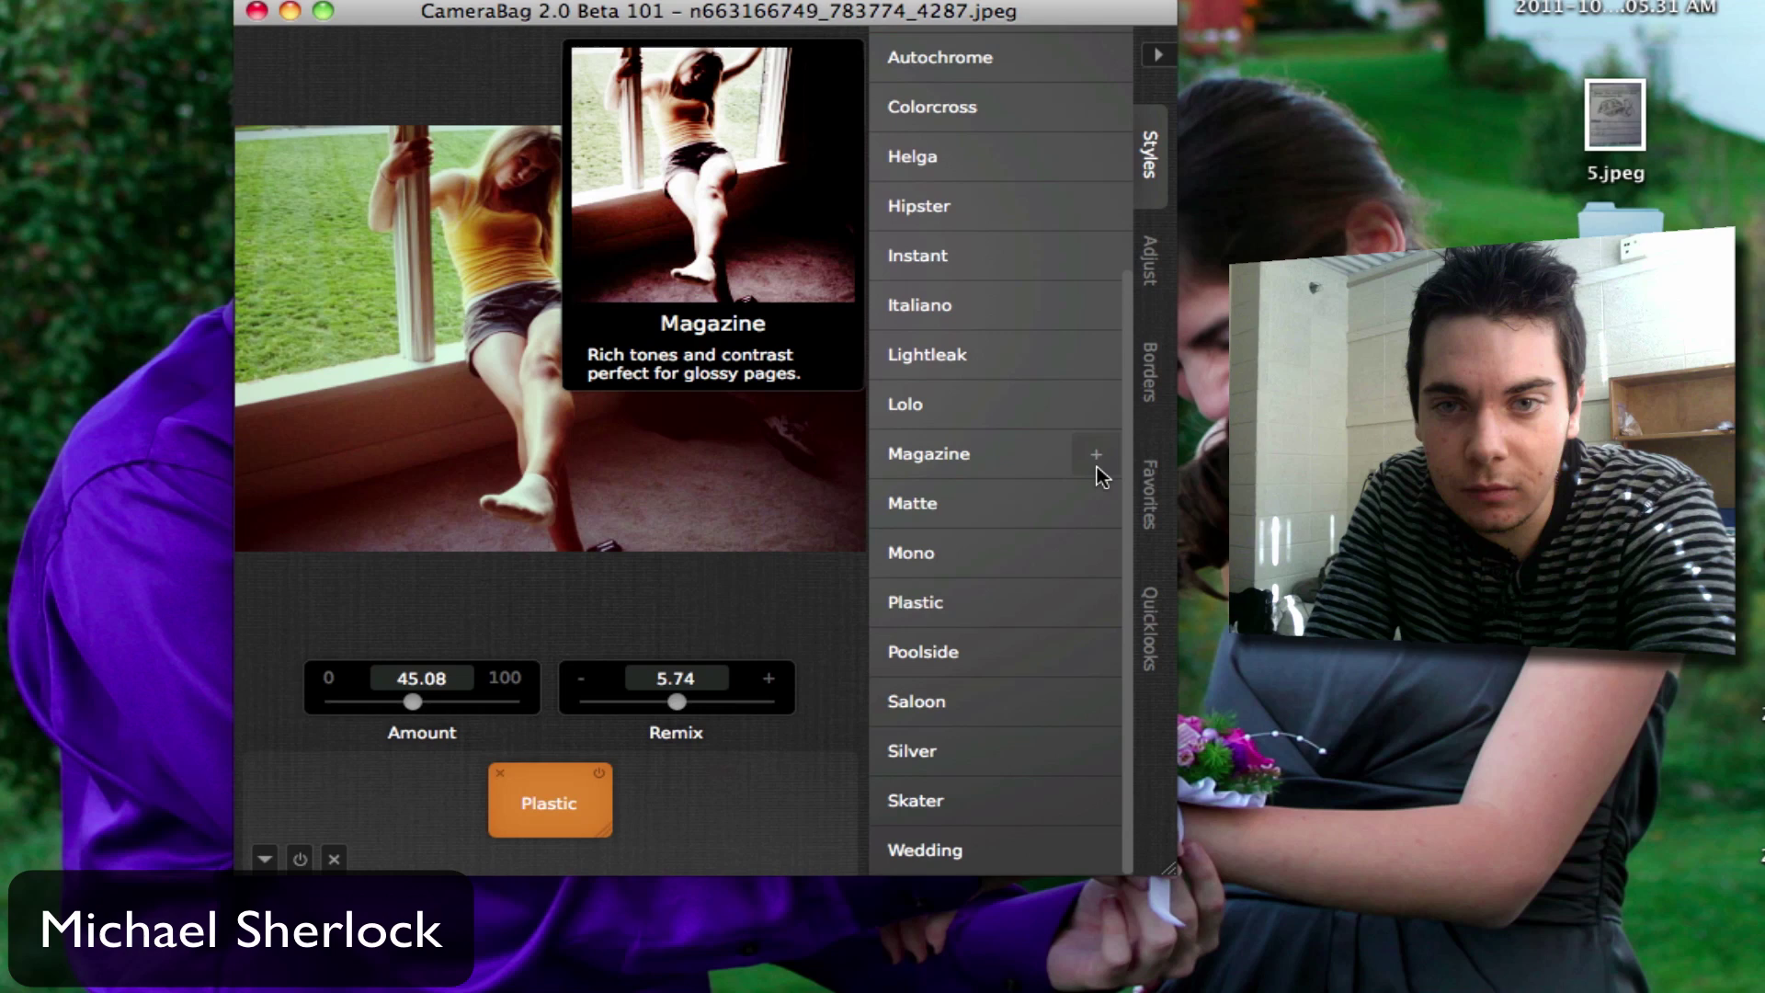
Step: Add Lightleak and Colorcross after Plastic, lowering Lightleak's remix and Colorcross strength to about 84
{"action": "left_click", "coordinate": [1105, 357]}
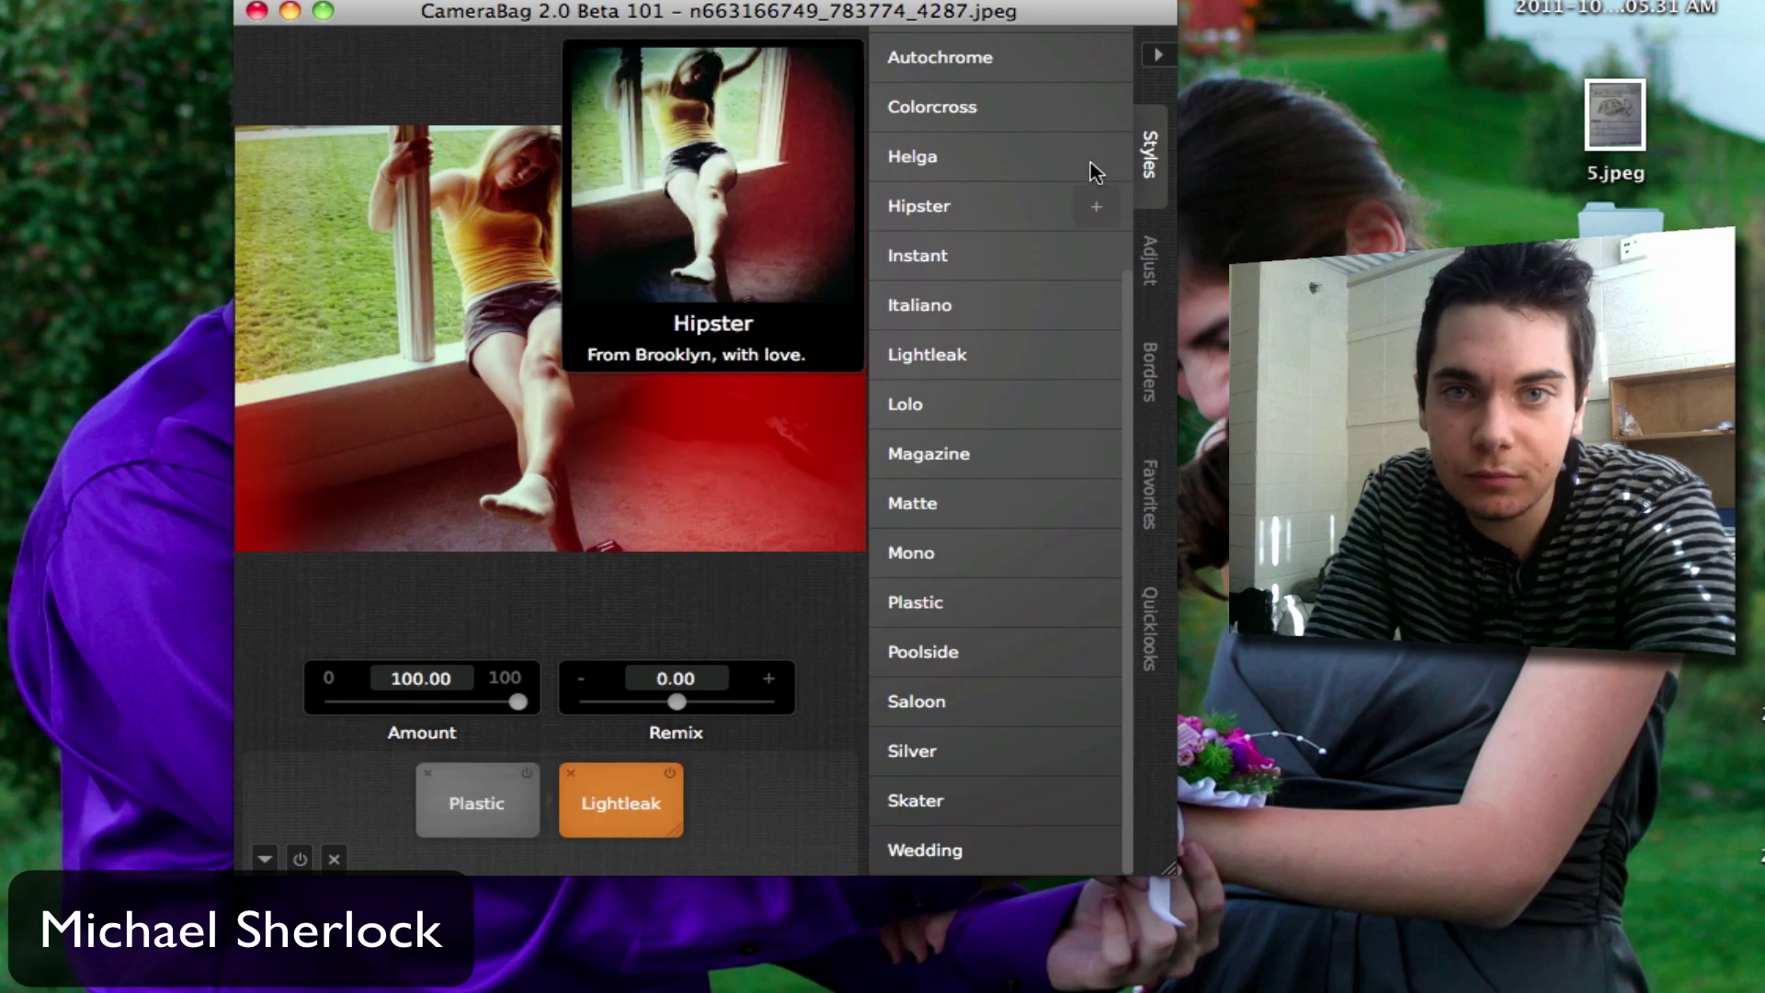
{"action": "left_click", "coordinate": [1096, 108]}
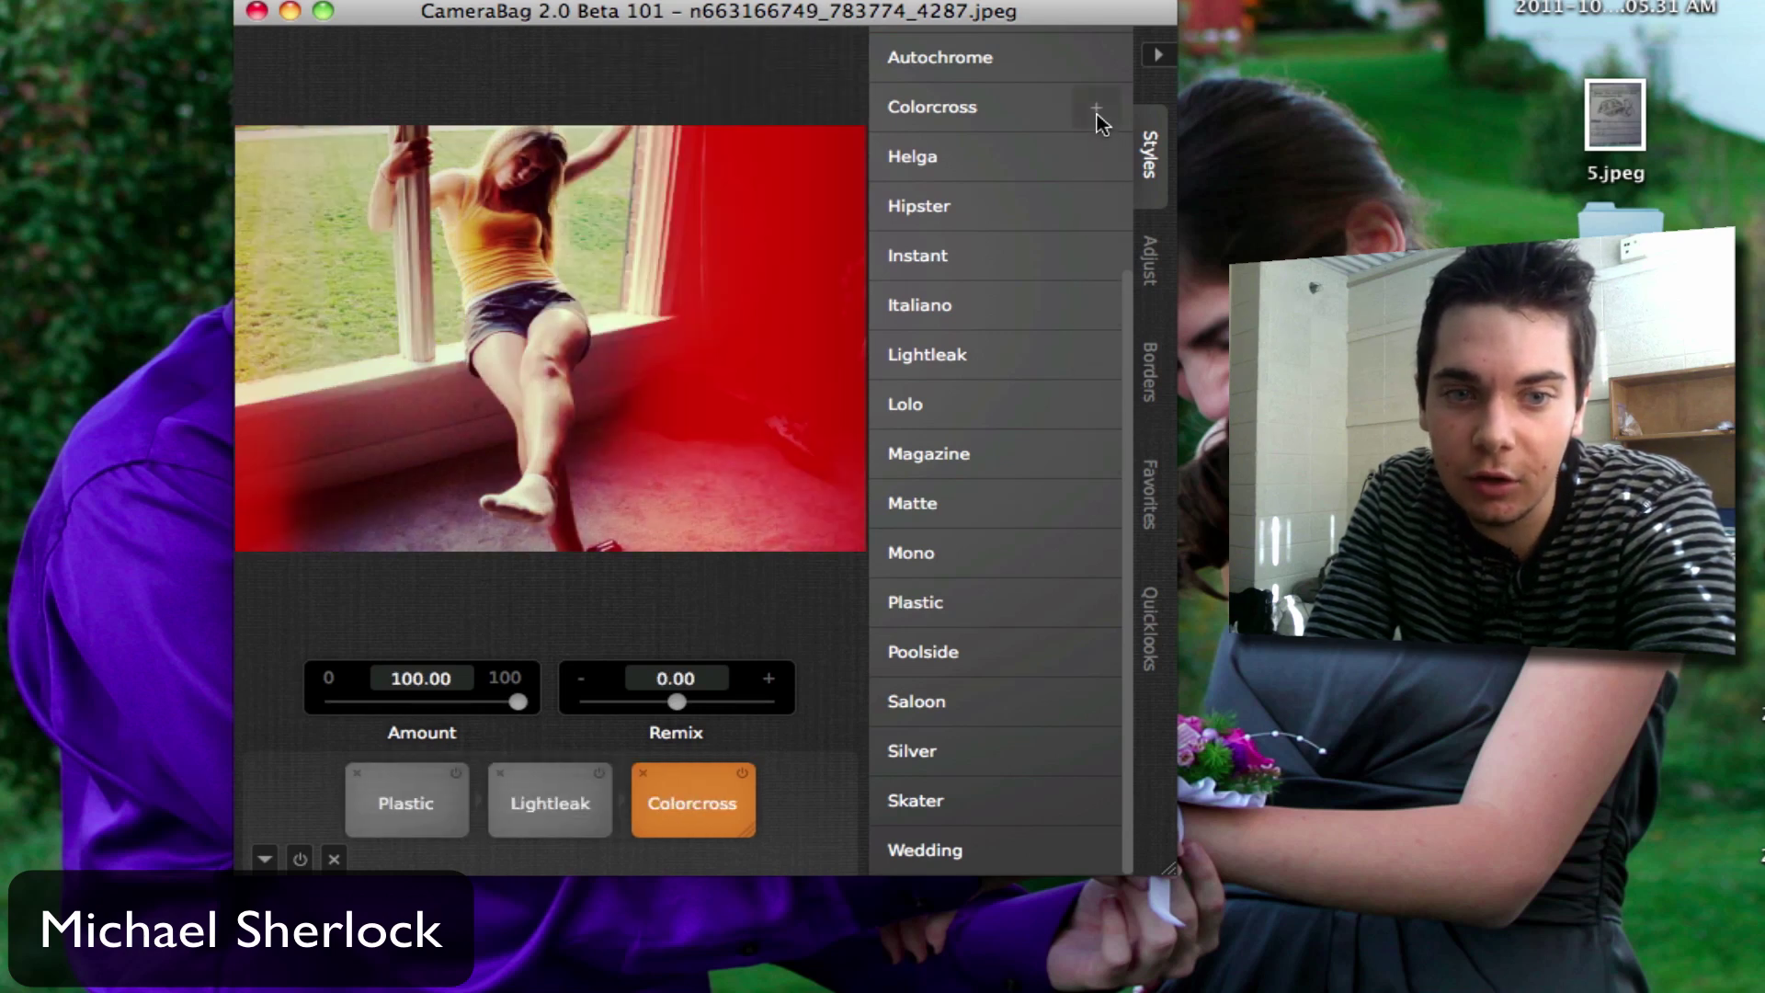
{"action": "left_click", "coordinate": [504, 777]}
{"action": "left_click_drag", "start_coordinate": [677, 702], "coordinate": [443, 700]}
{"action": "left_click", "coordinate": [392, 813]}
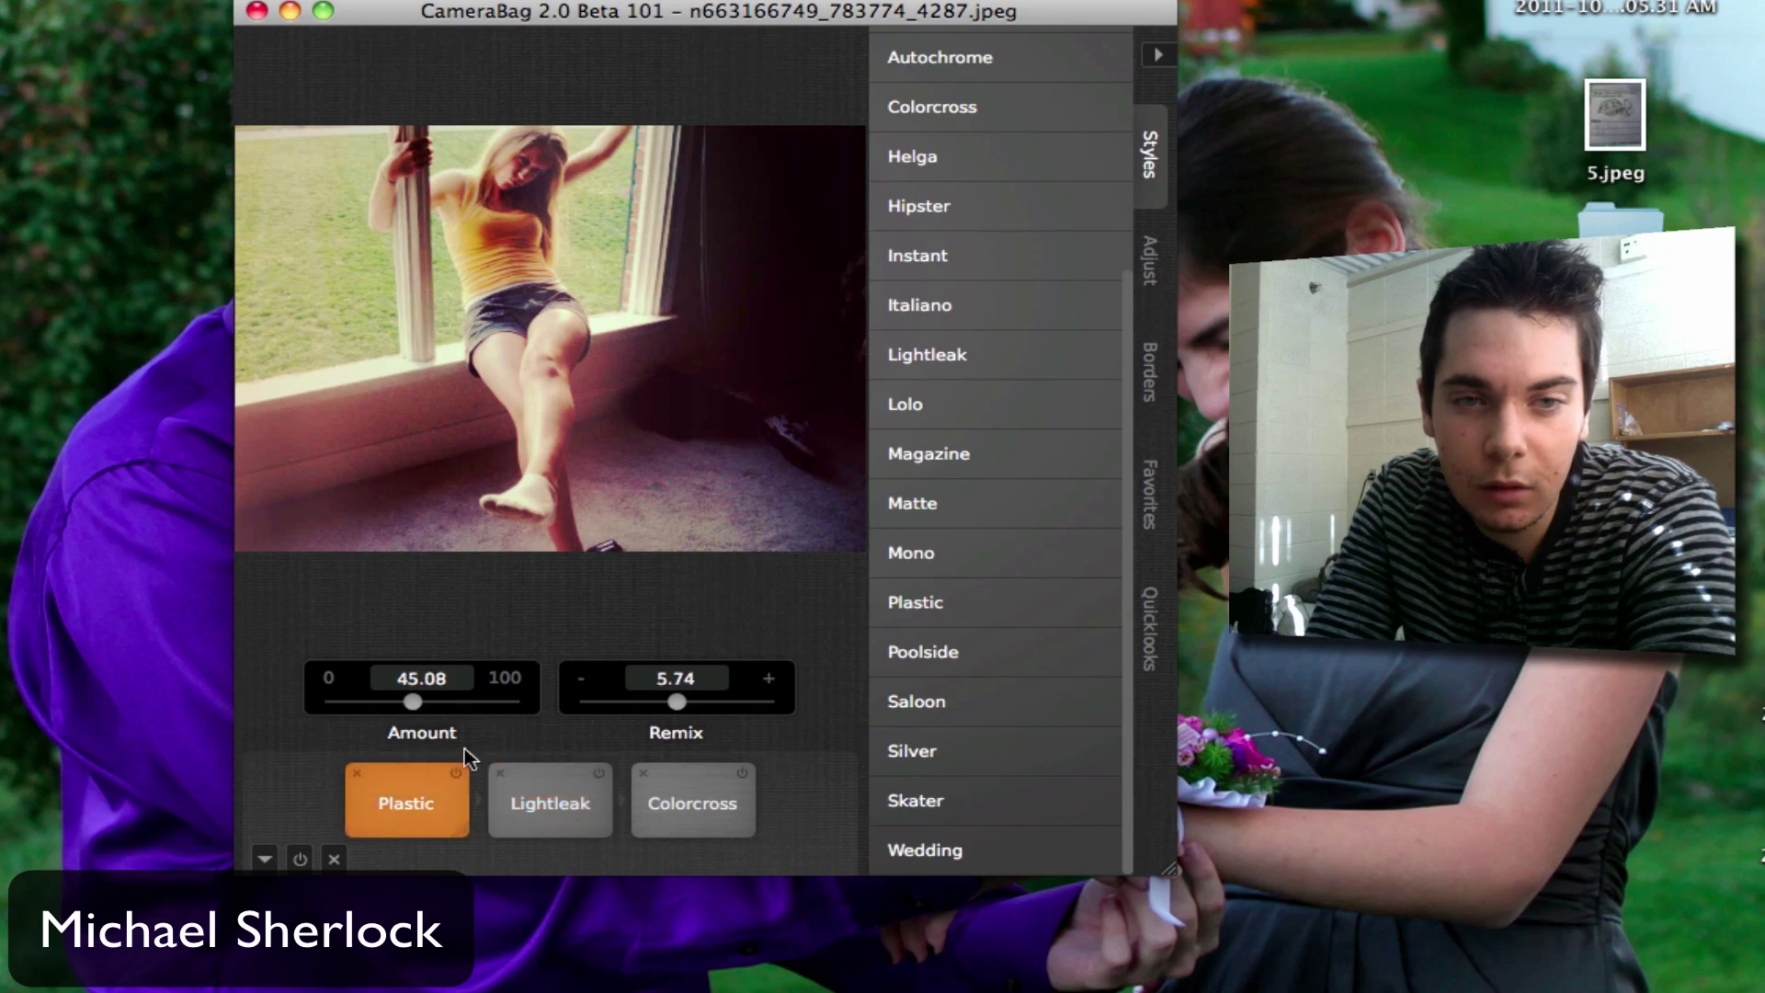
{"action": "left_click", "coordinate": [682, 781]}
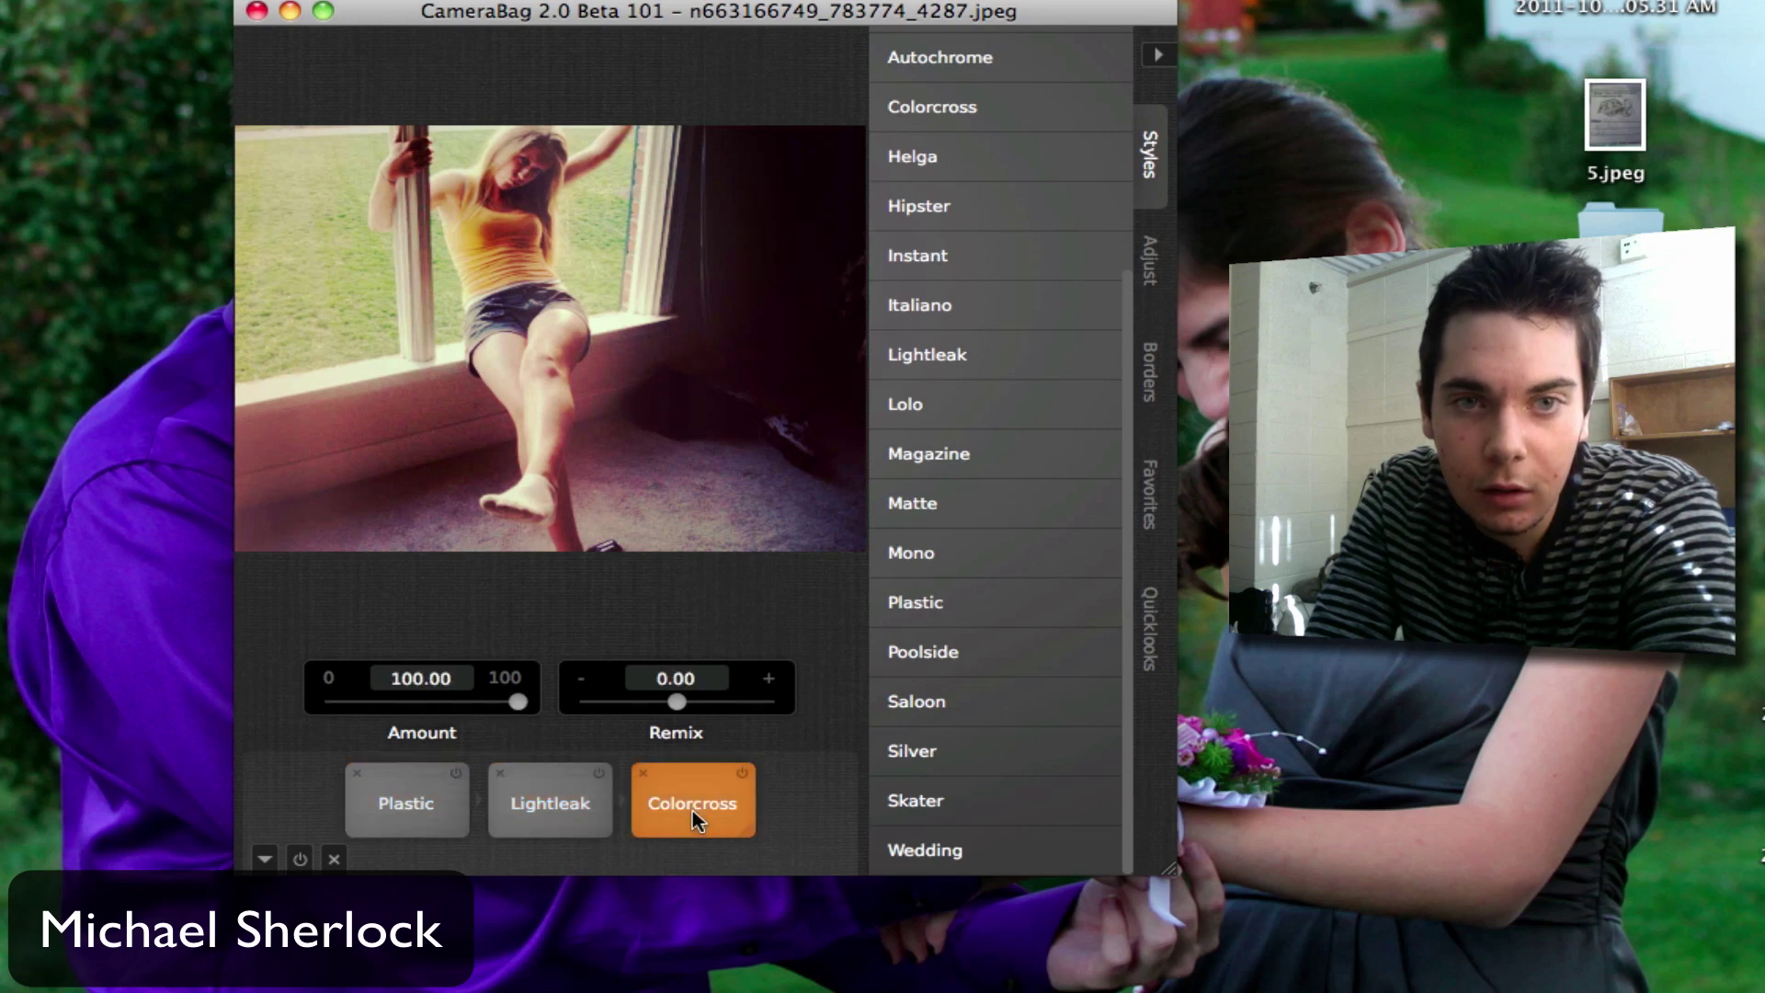
{"action": "left_click_drag", "start_coordinate": [518, 705], "coordinate": [488, 701]}
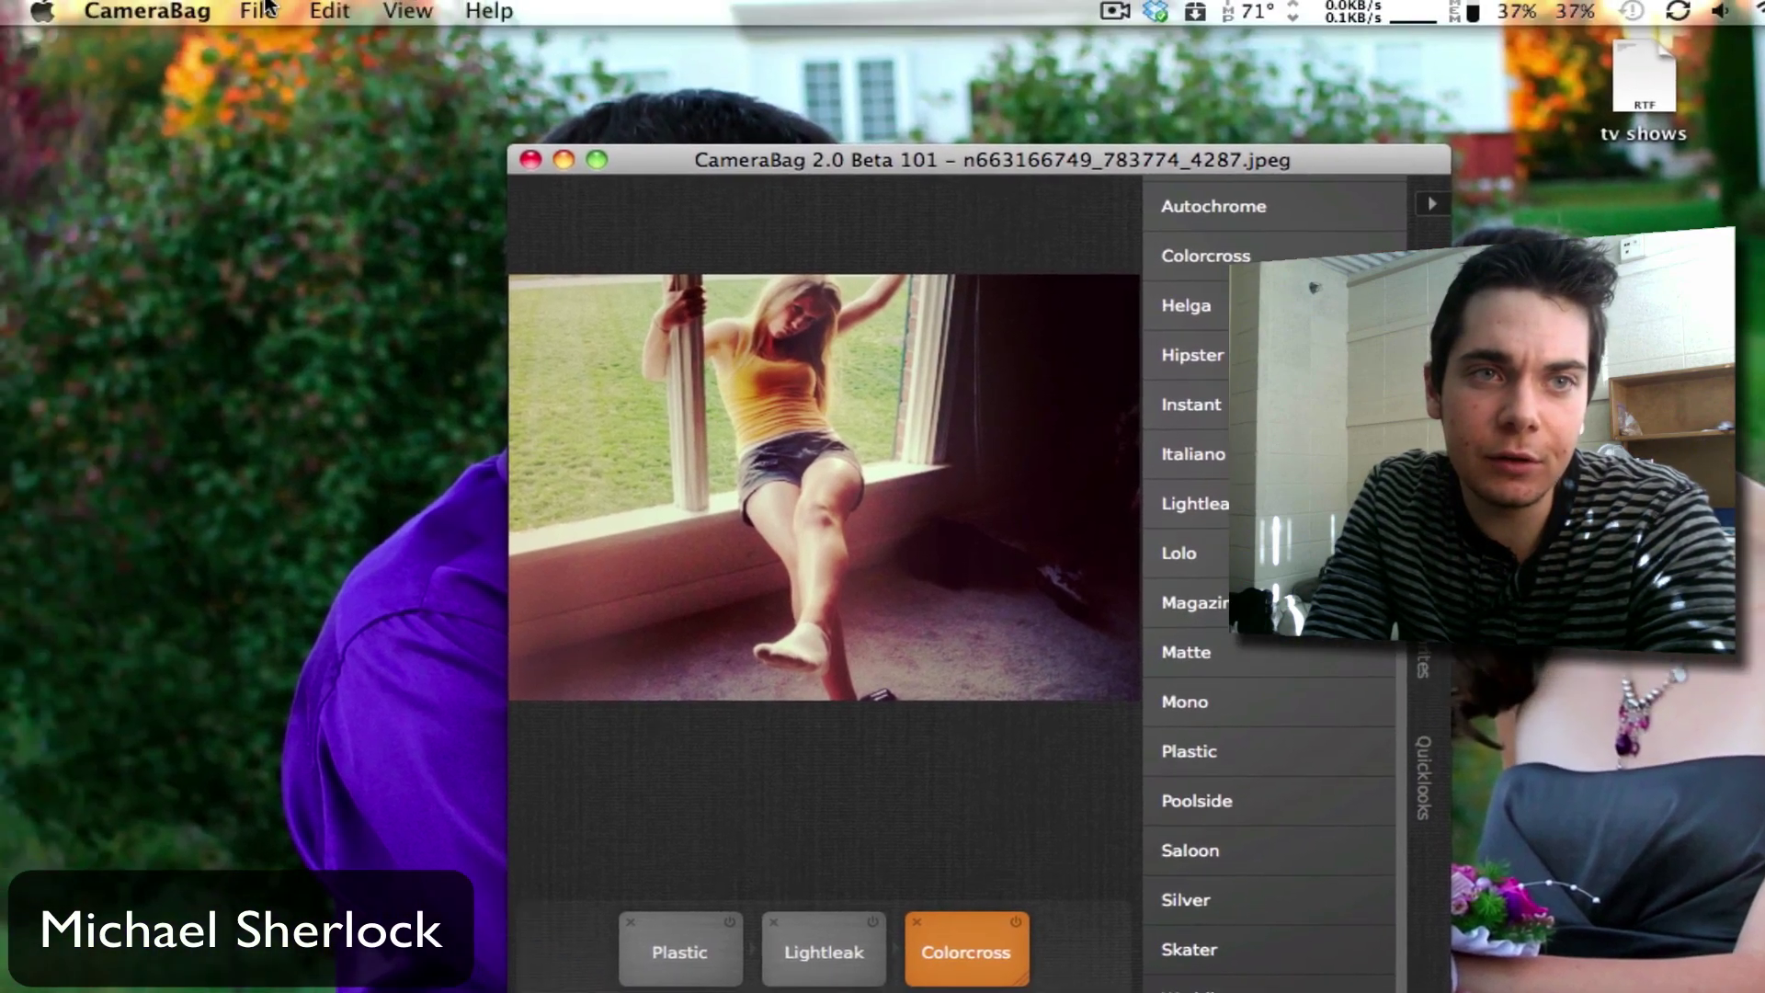
Step: Check the File menu without choosing anything, then show the Adjust tools
{"action": "left_click", "coordinate": [262, 11]}
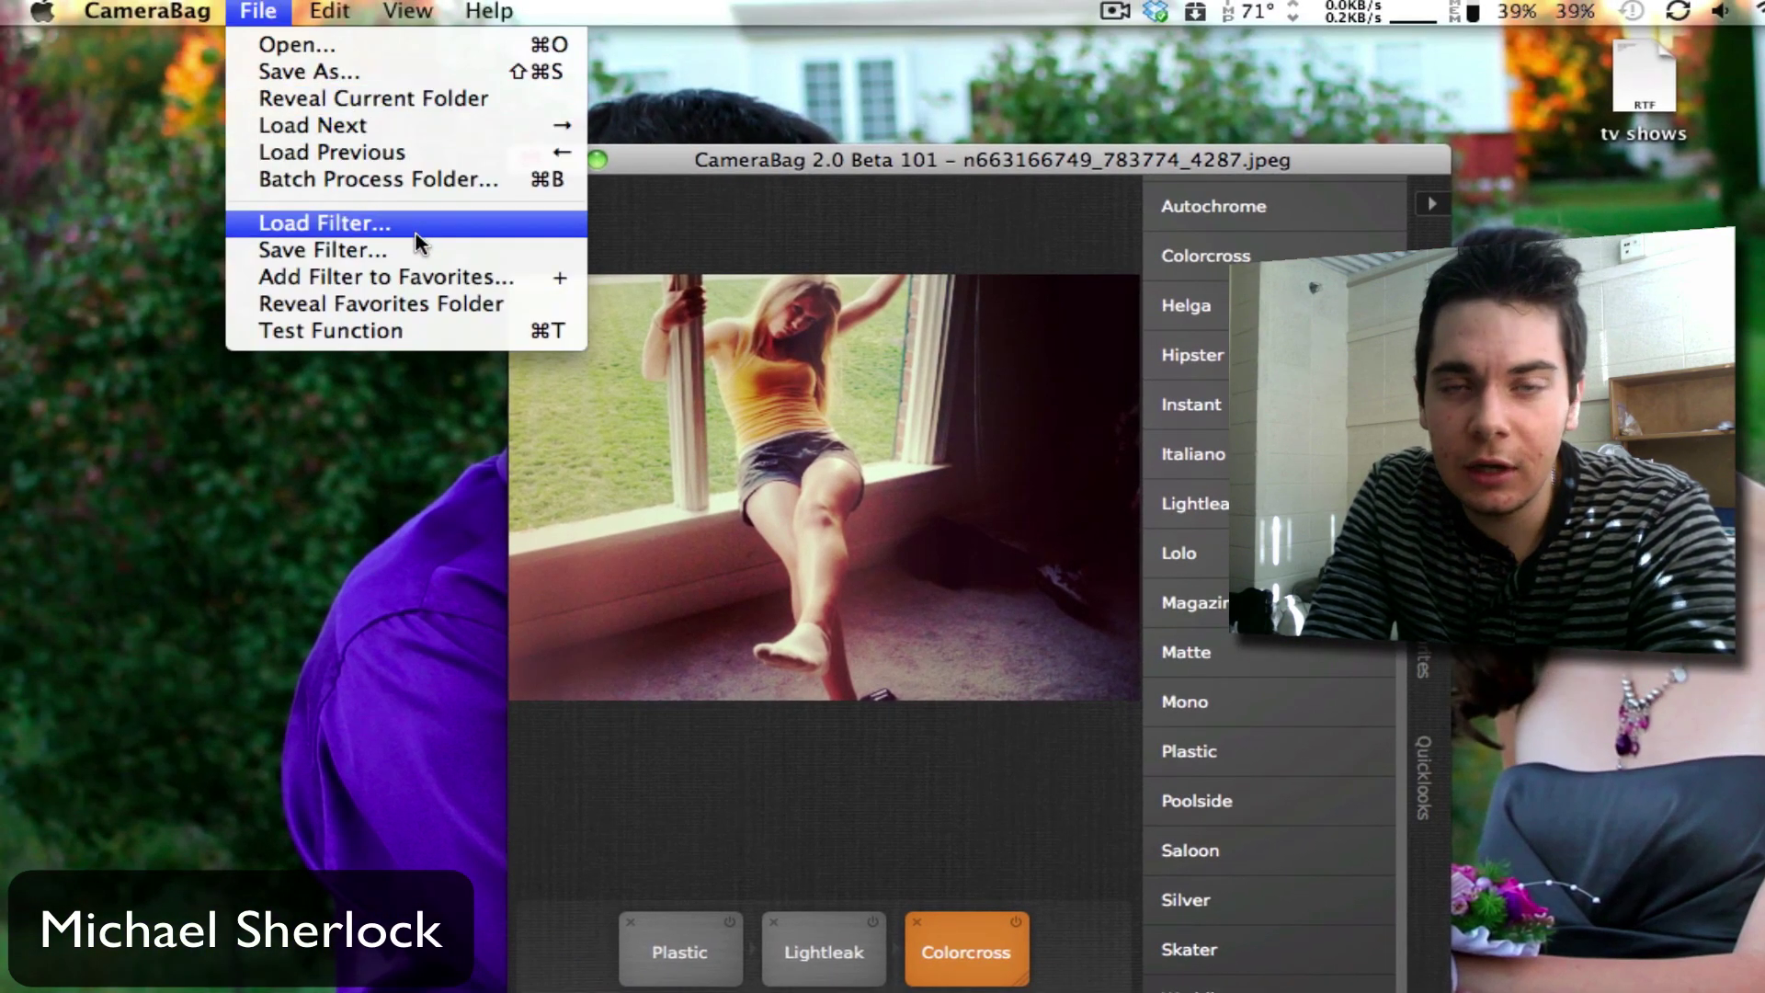
{"action": "left_click", "coordinate": [981, 185]}
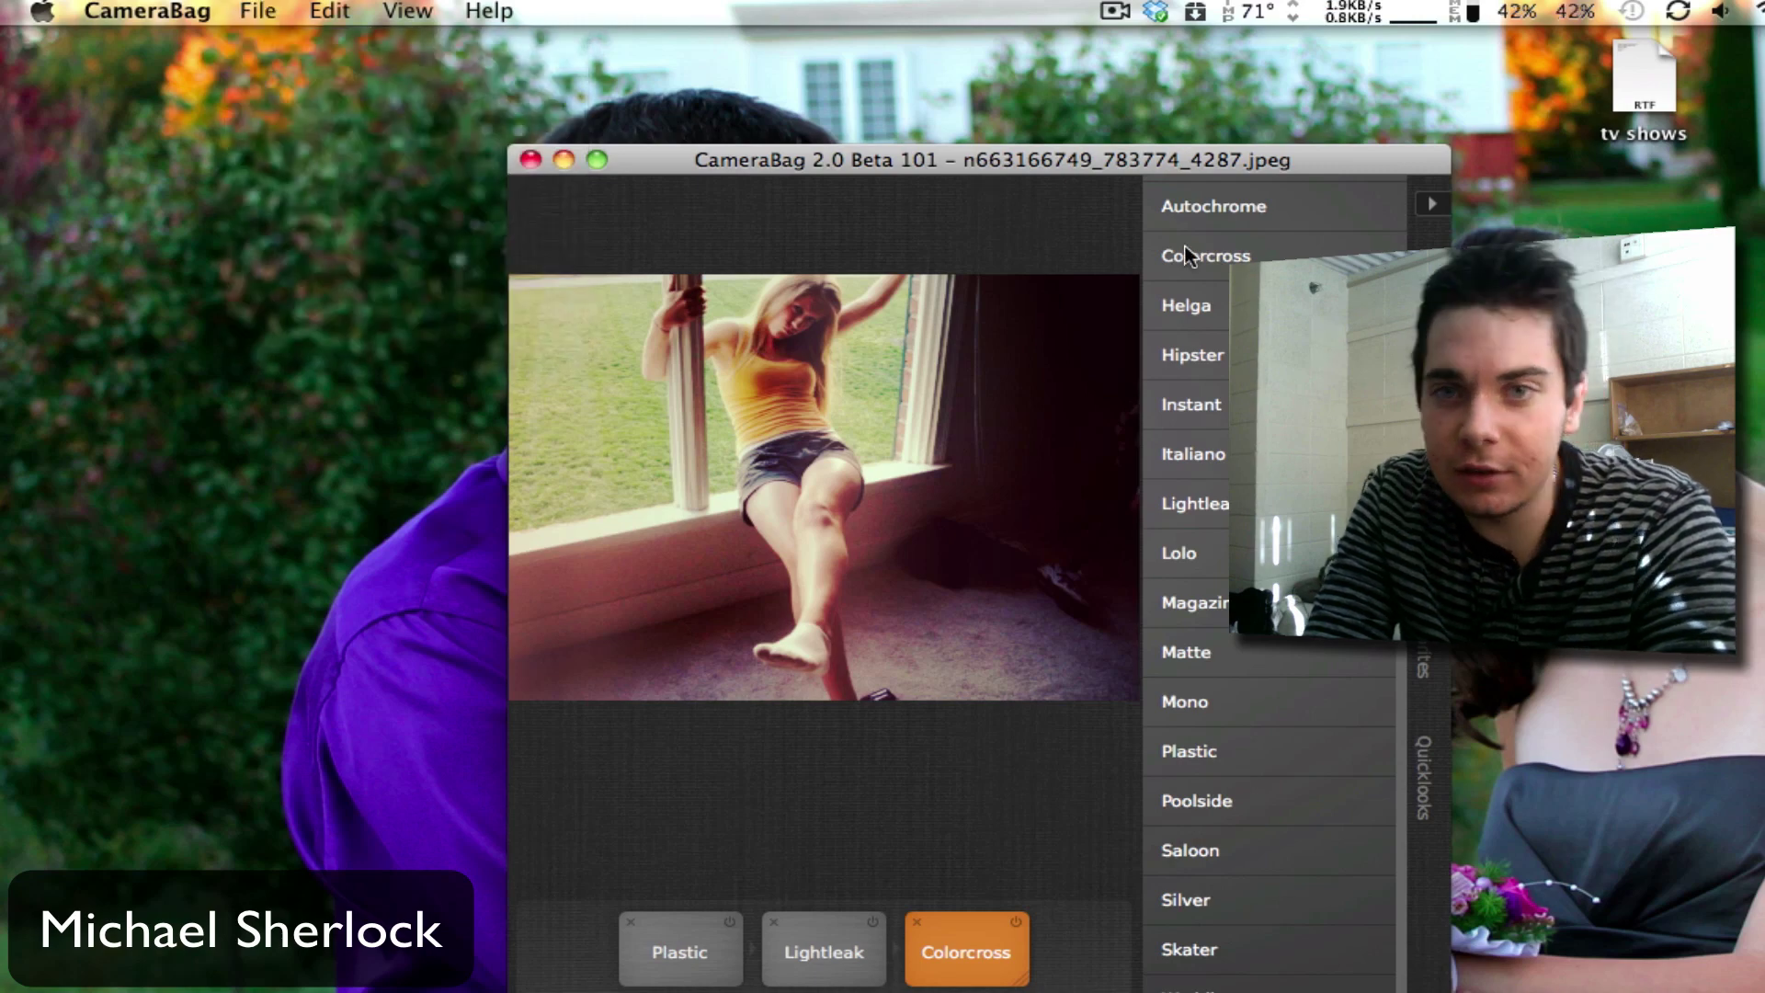
{"action": "mouse_move", "coordinate": [1195, 306]}
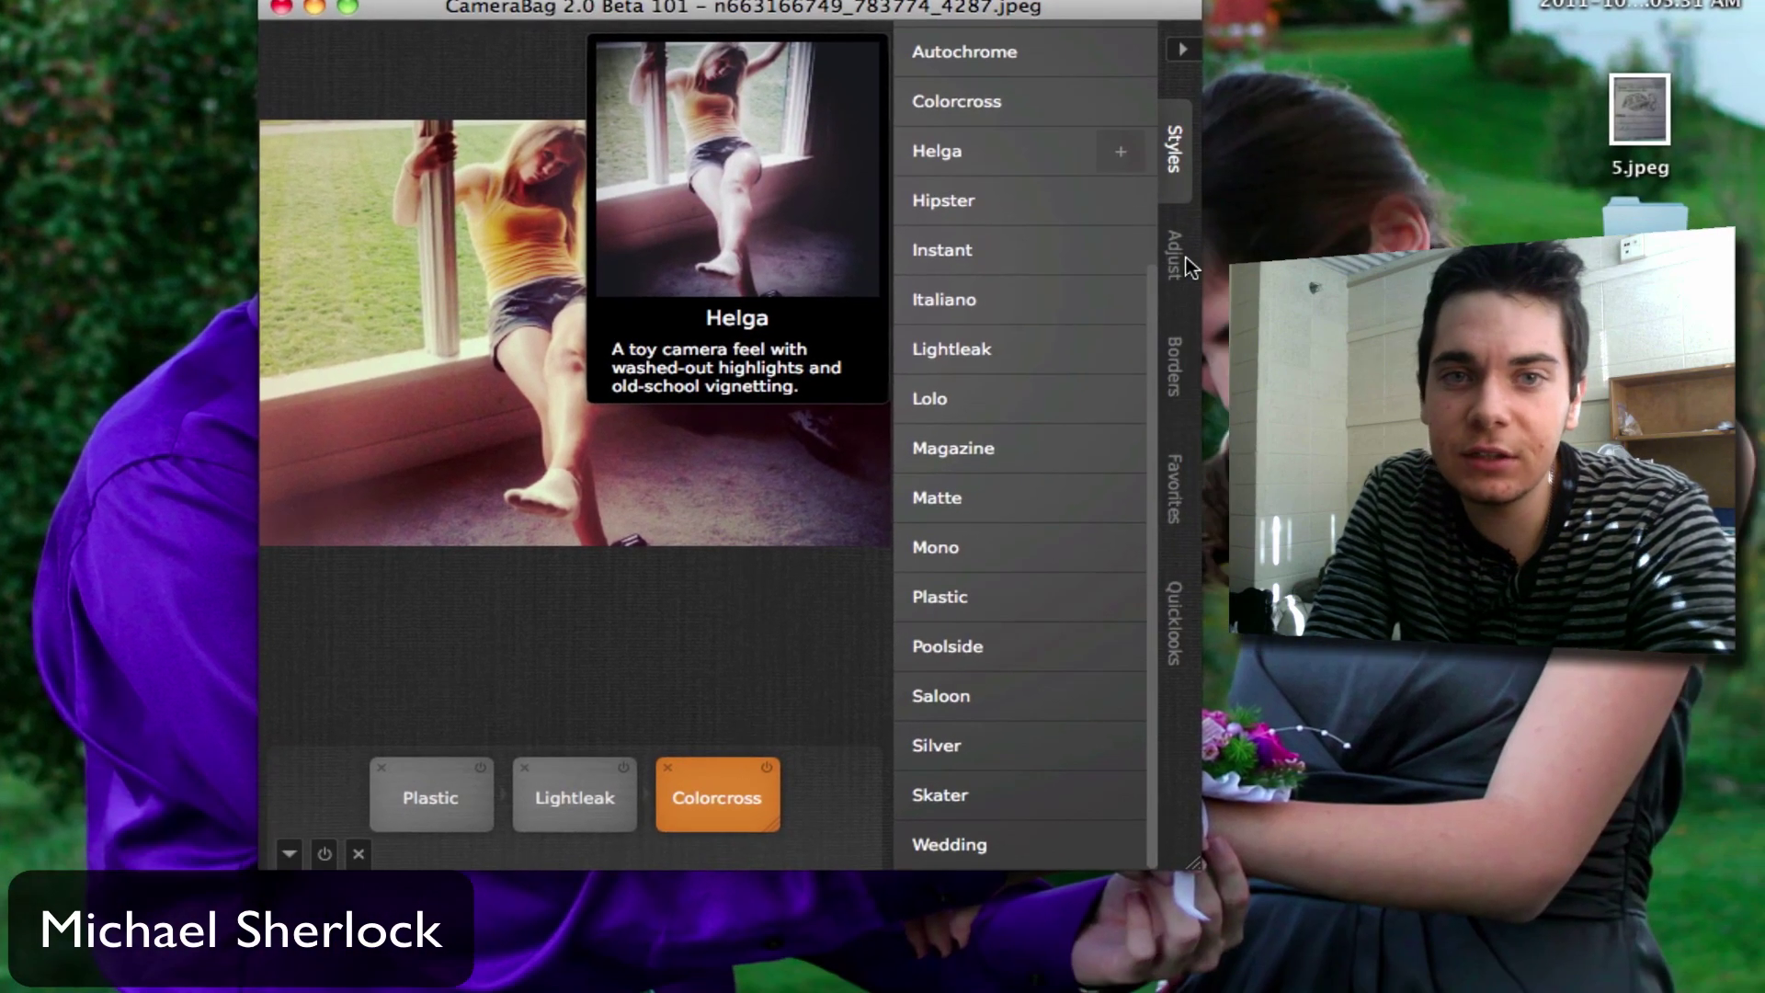
{"action": "left_click", "coordinate": [1185, 261]}
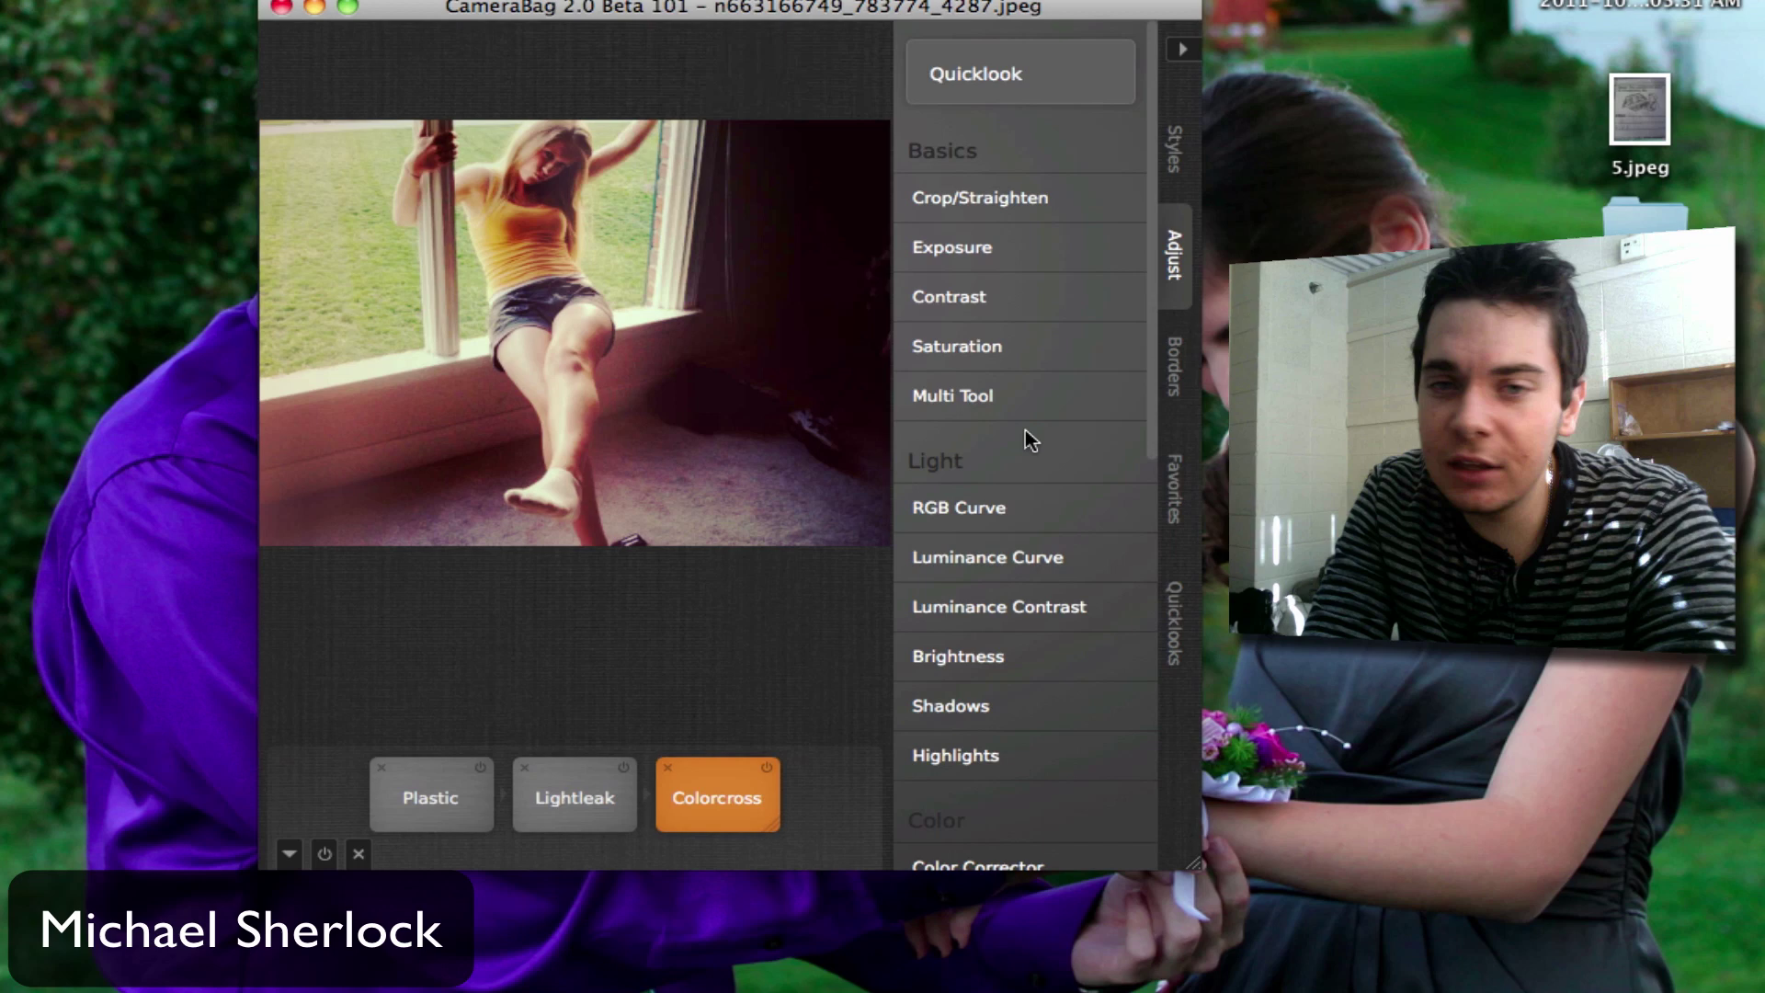
Step: Add a Saturation adjustment after Colorcross at Amount 64.91
{"action": "left_click", "coordinate": [1009, 350]}
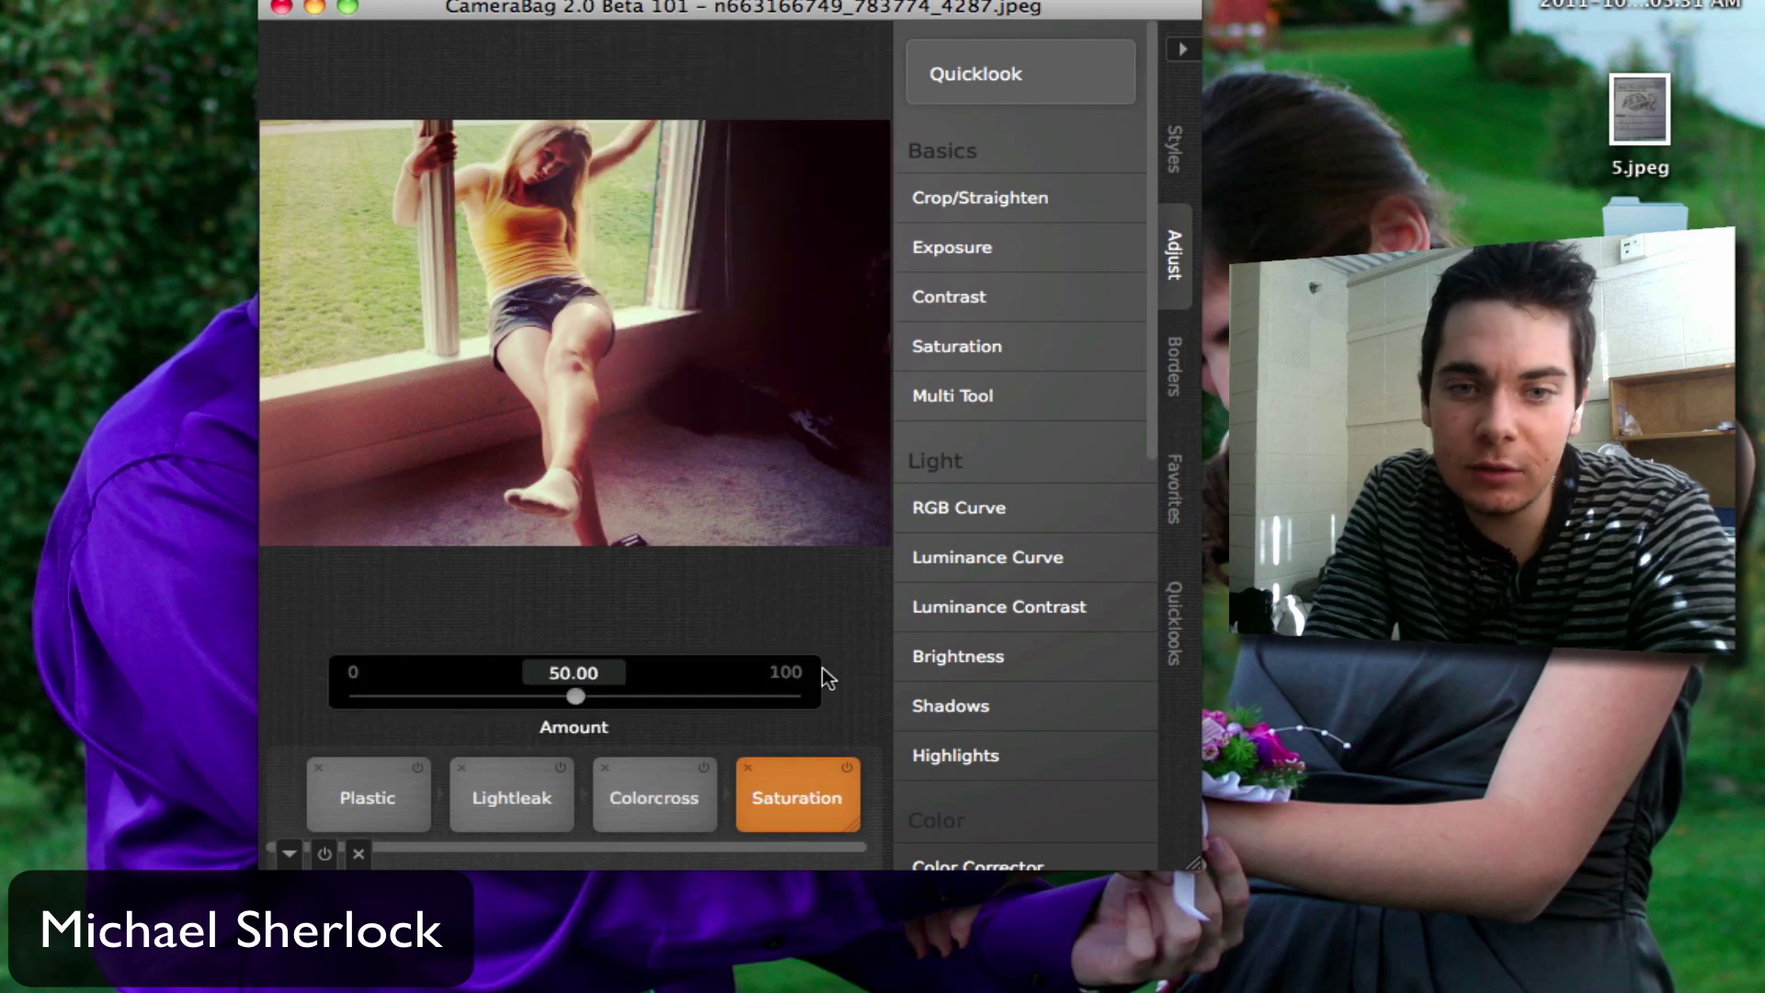
{"action": "left_click_drag", "start_coordinate": [576, 695], "coordinate": [639, 697]}
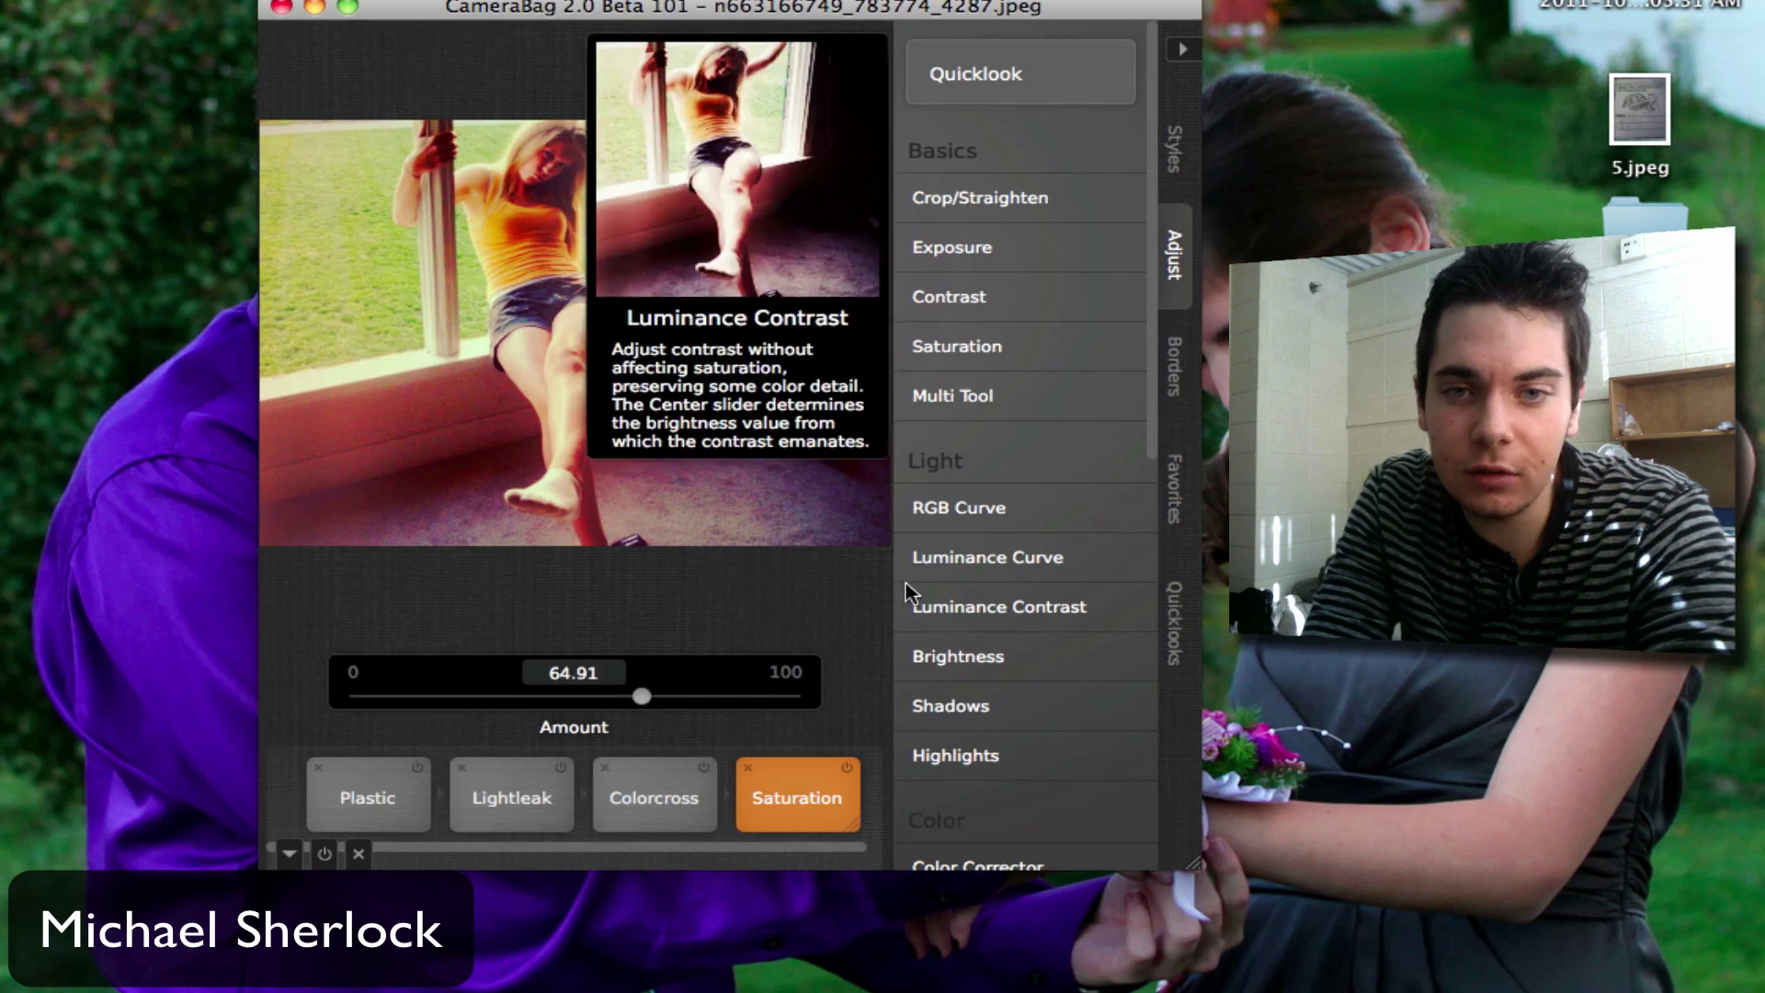
{"action": "scroll", "coordinate": [1034, 518], "scroll_direction": "down", "scroll_amount": 5}
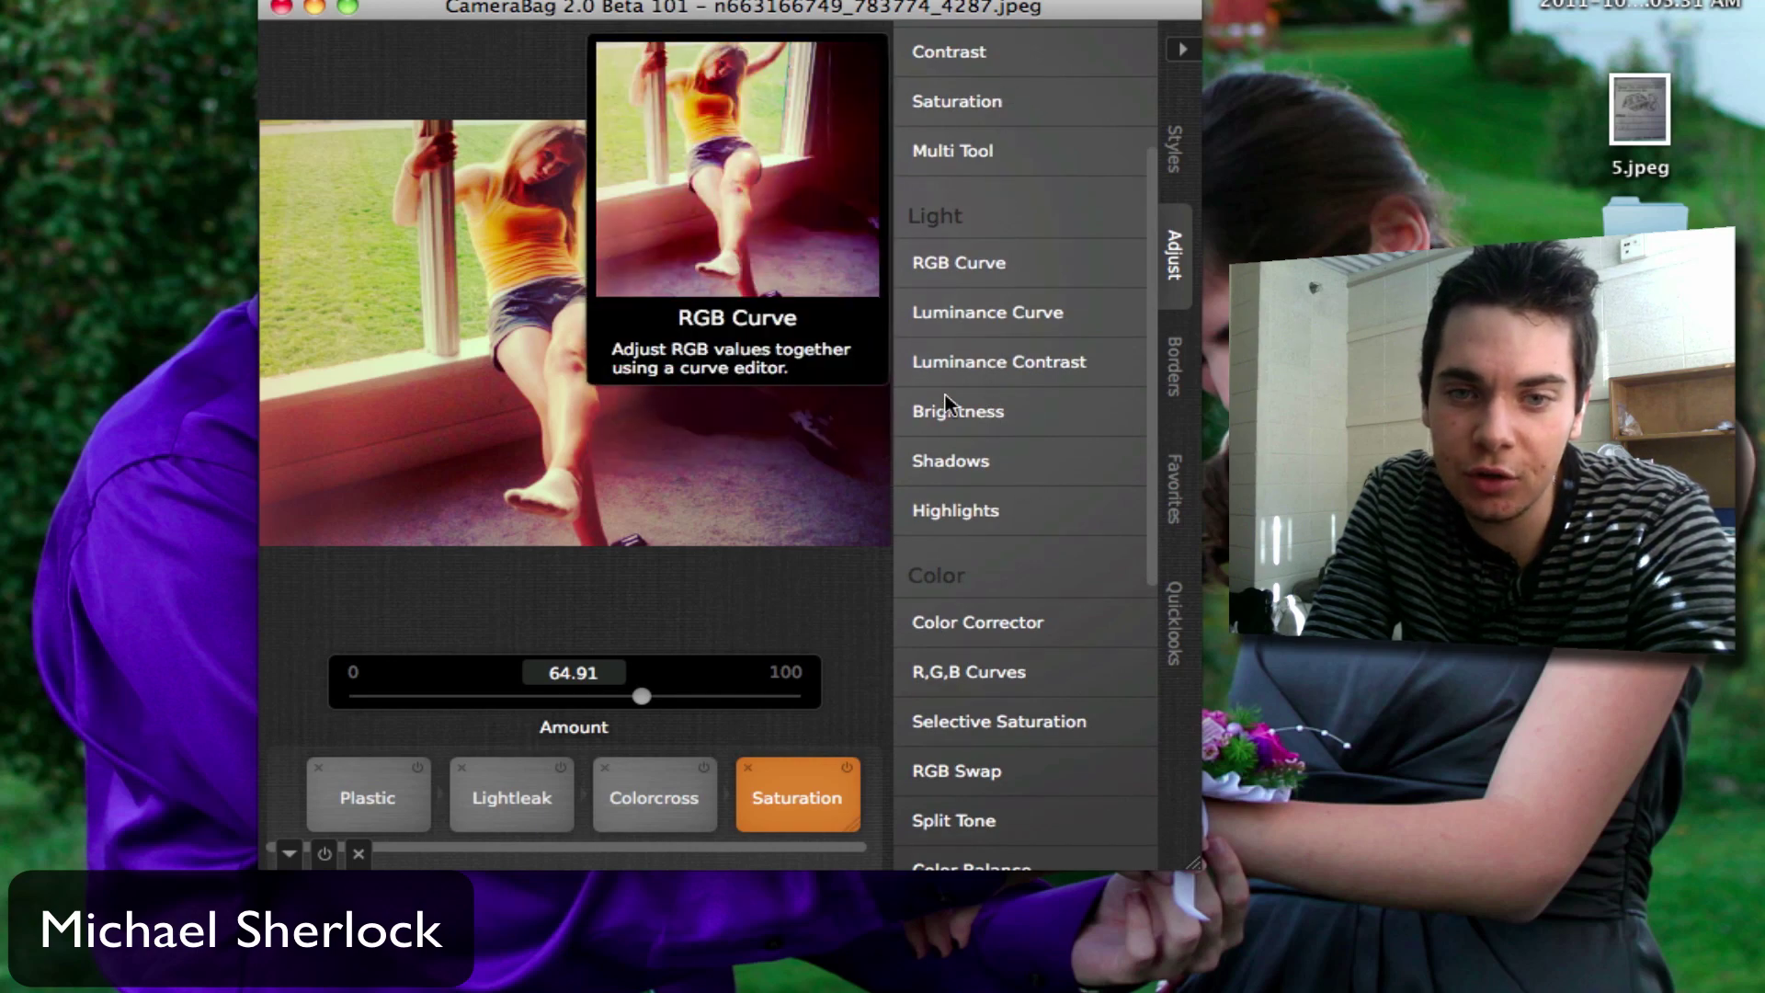
{"action": "scroll", "coordinate": [944, 395], "scroll_direction": "down", "scroll_amount": 6}
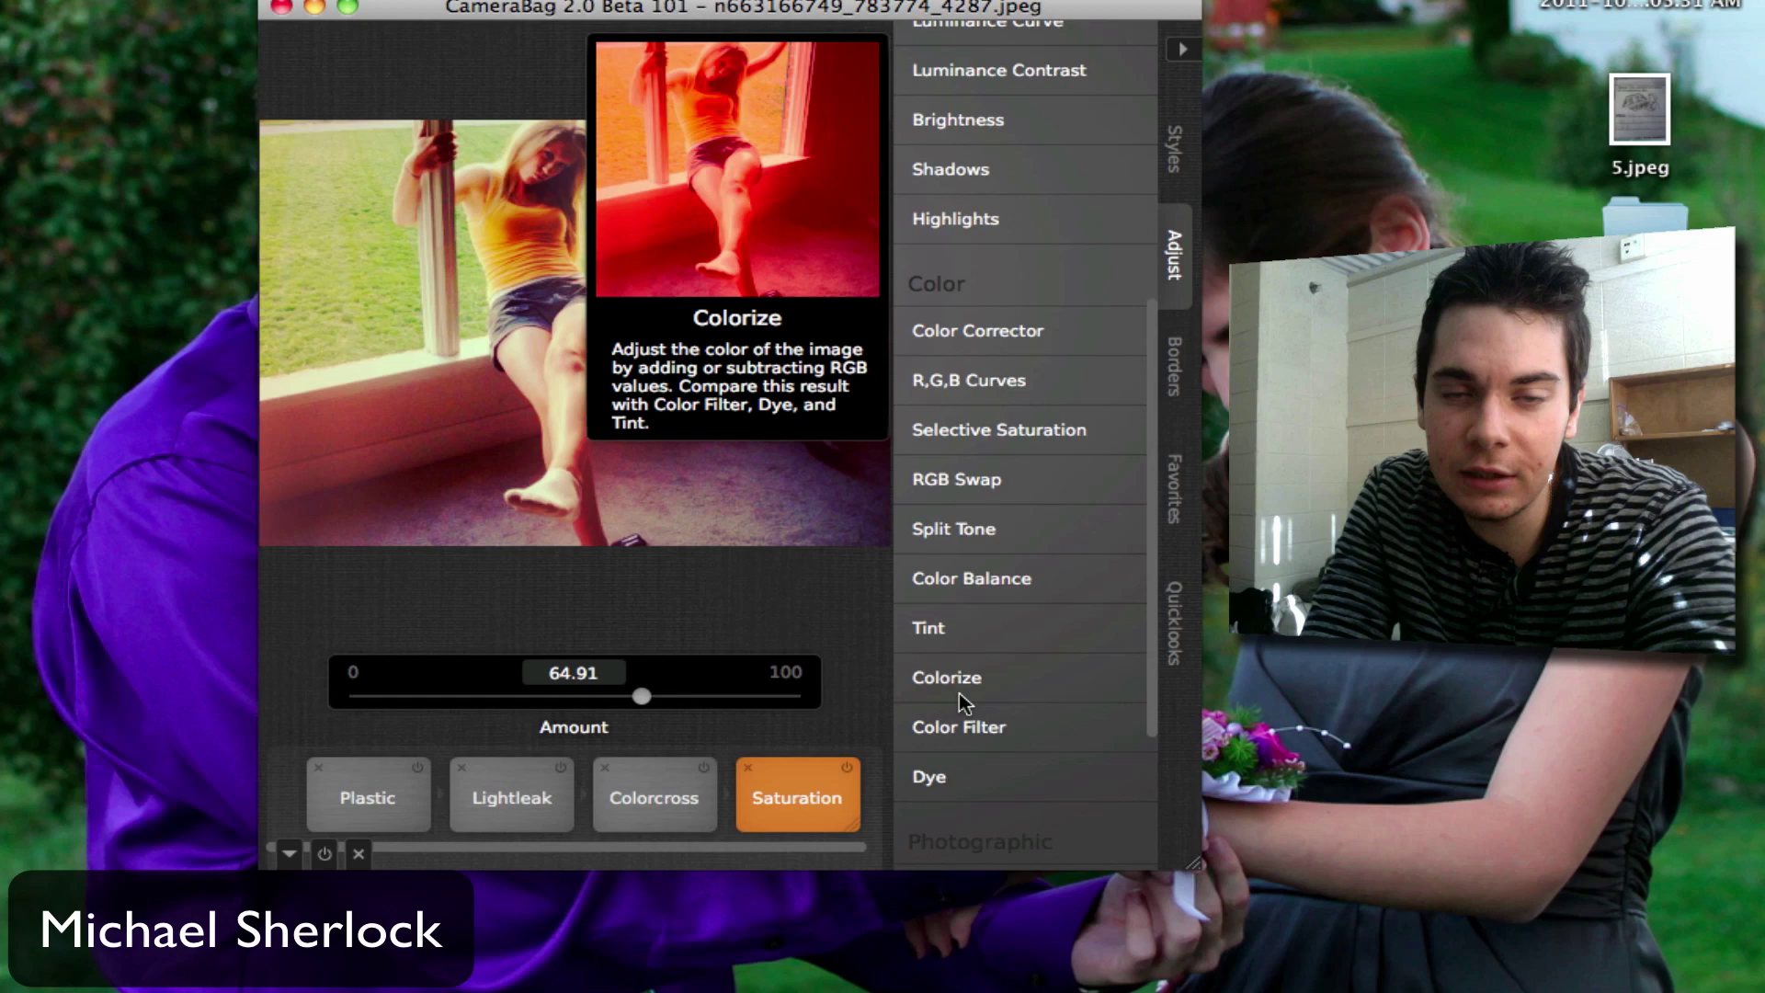
{"action": "scroll", "coordinate": [953, 776], "scroll_direction": "up", "scroll_amount": 8}
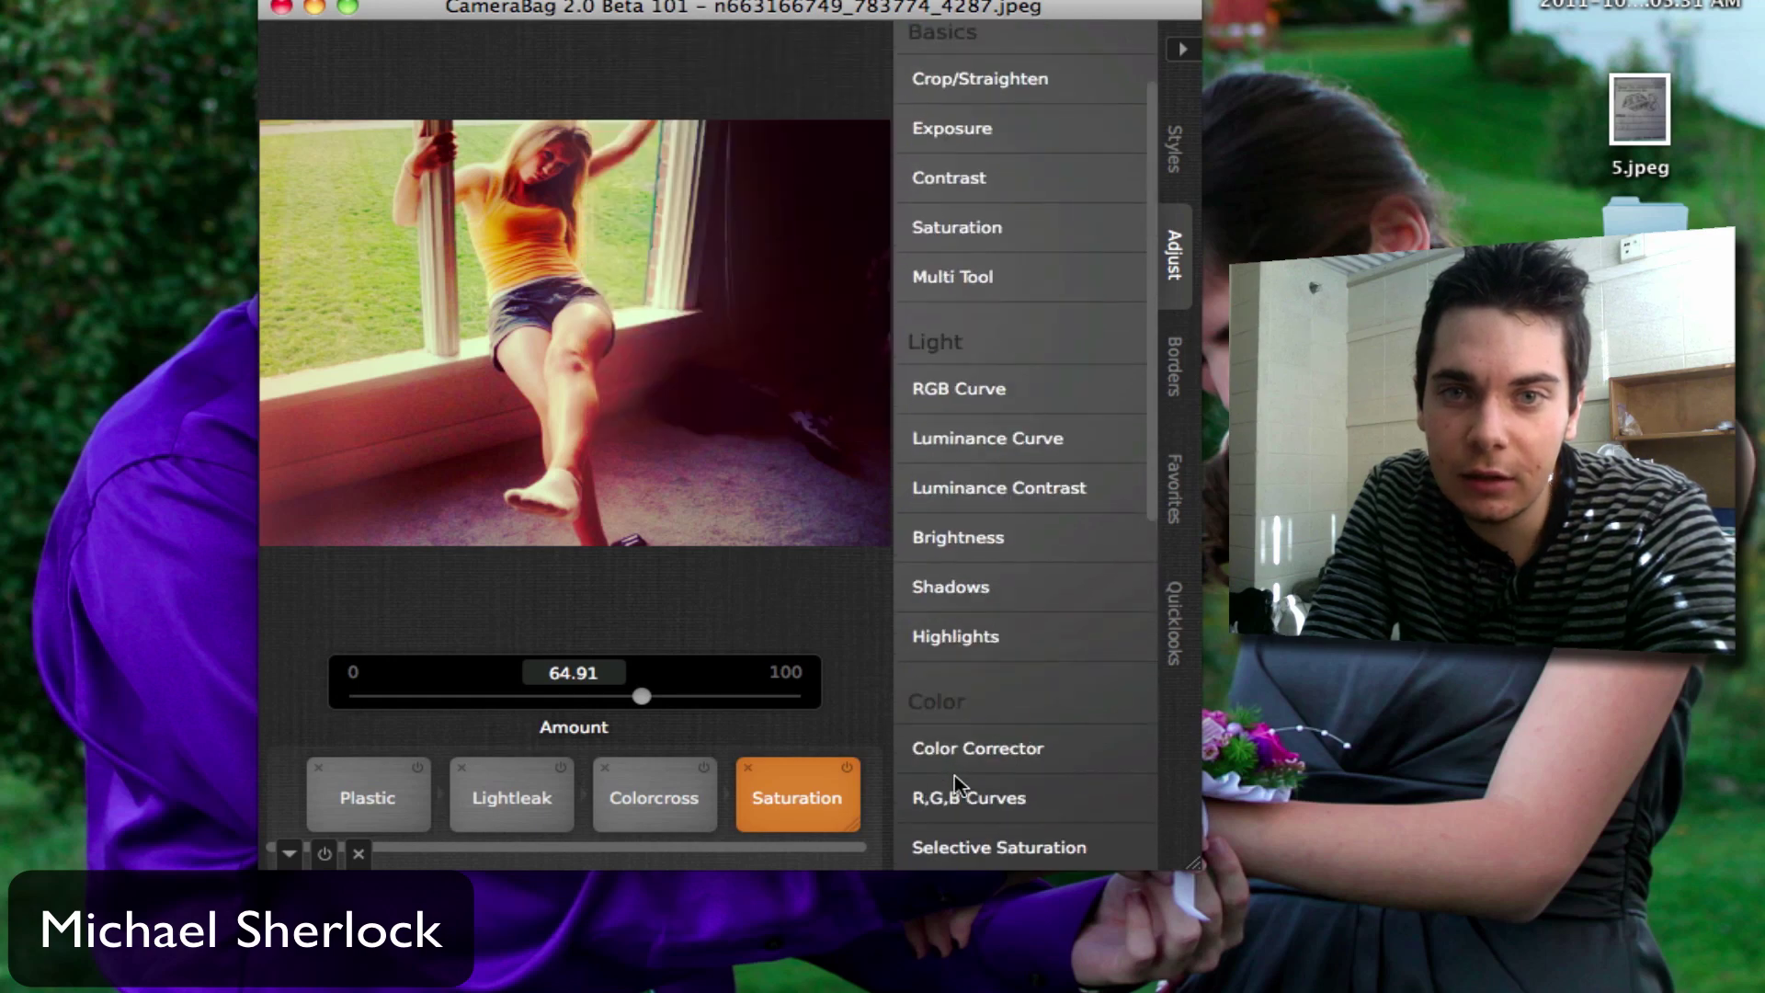
Step: Add a slightly bent RGB Curve, then Grain at Amount 38.24 and Scale 22.06
{"action": "left_click", "coordinate": [979, 431]}
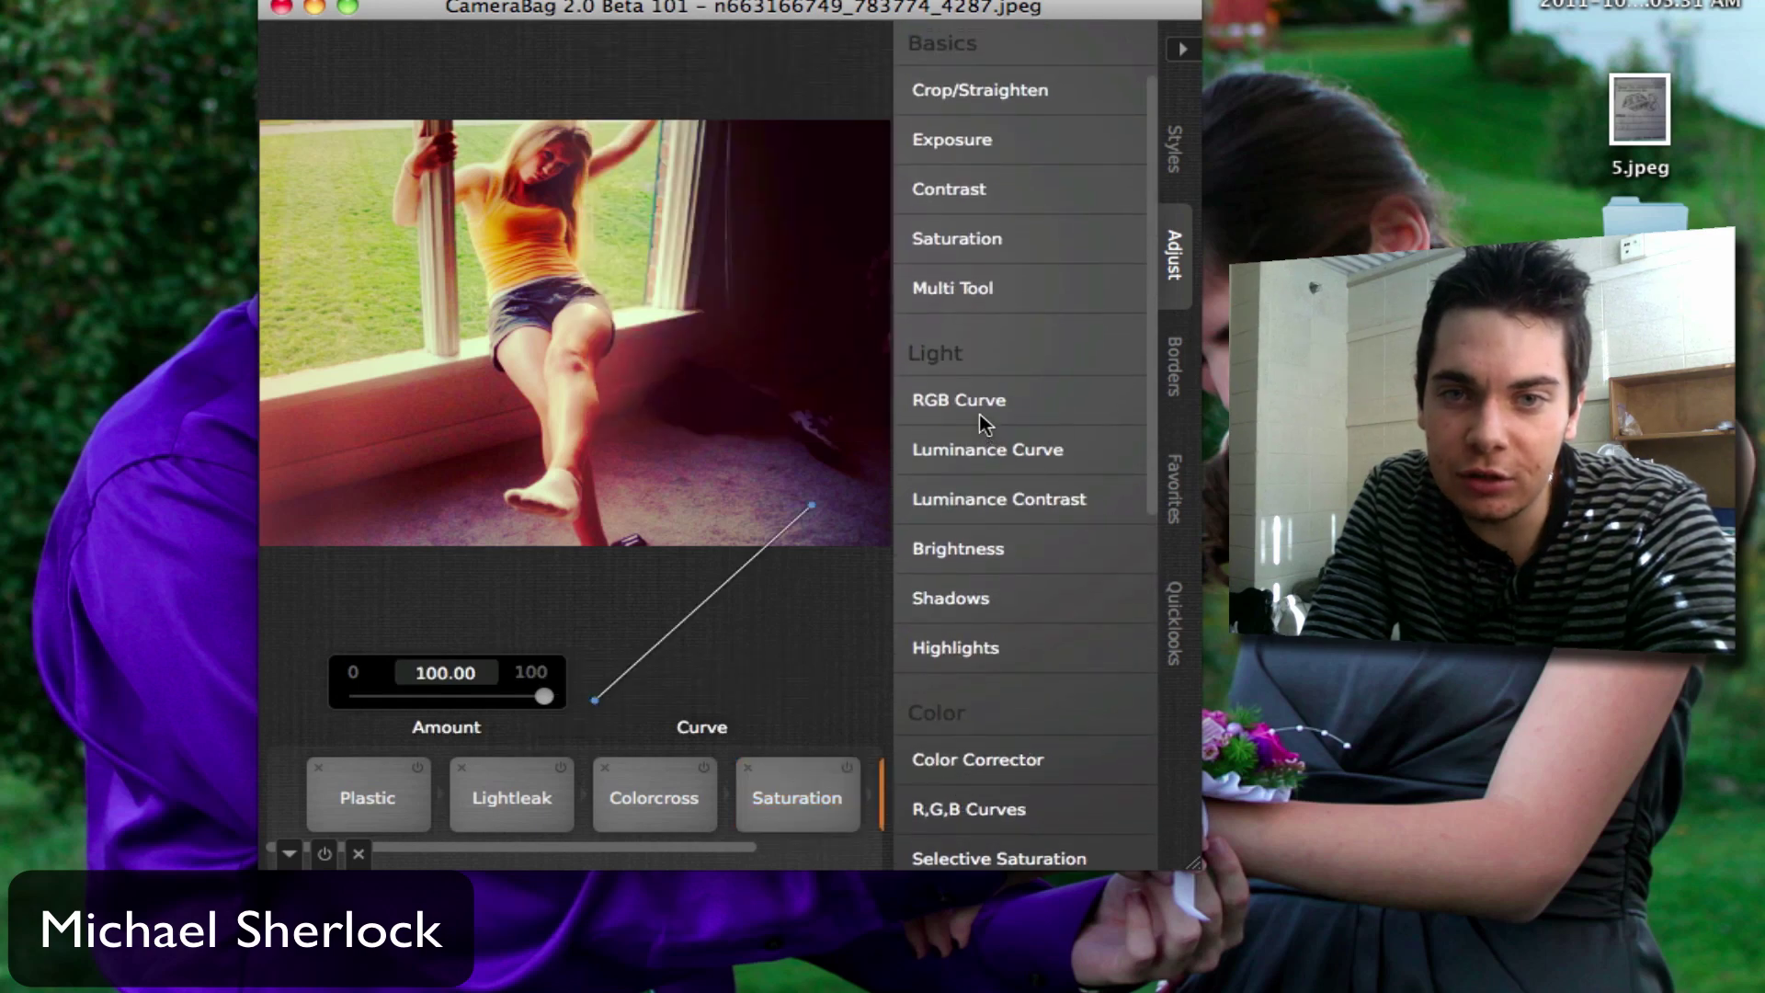
{"action": "mouse_move", "coordinate": [704, 610]}
{"action": "left_mouse_down"}
{"action": "mouse_move", "coordinate": [684, 578]}
{"action": "mouse_move", "coordinate": [735, 623]}
{"action": "mouse_move", "coordinate": [708, 598]}
{"action": "left_mouse_up"}
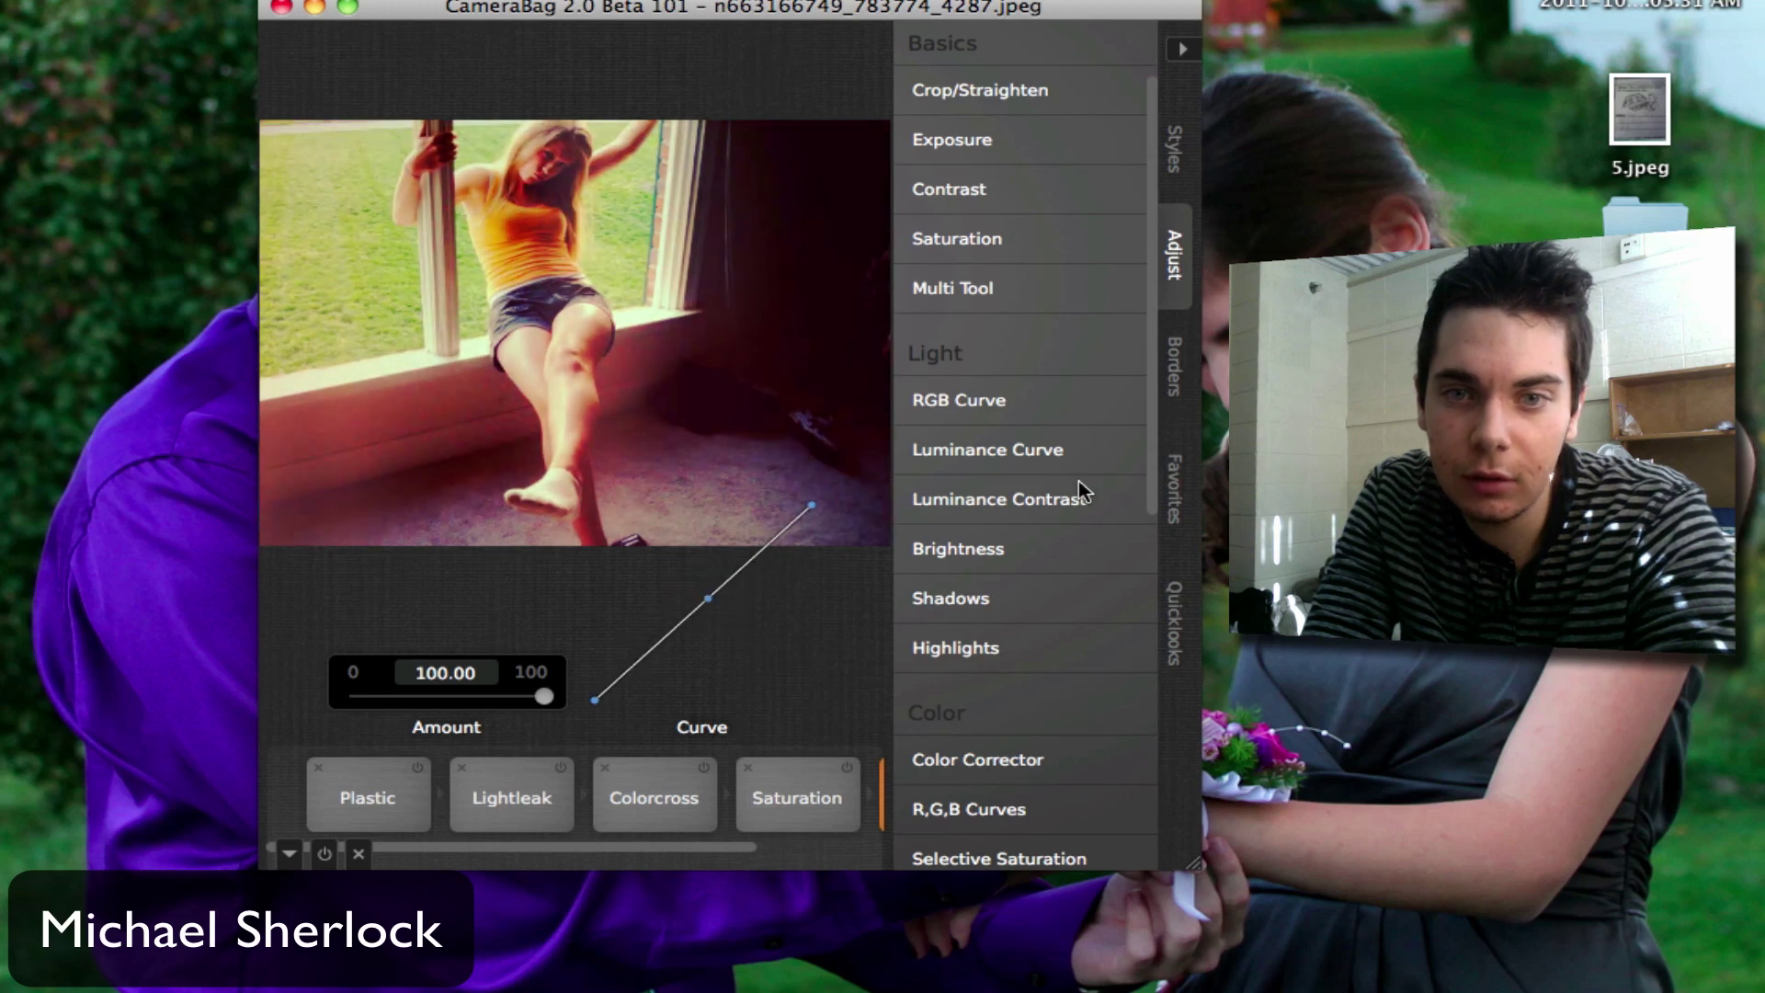
{"action": "scroll", "coordinate": [1078, 480], "scroll_direction": "down", "scroll_amount": 5}
{"action": "scroll", "coordinate": [1078, 478], "scroll_direction": "down", "scroll_amount": 3}
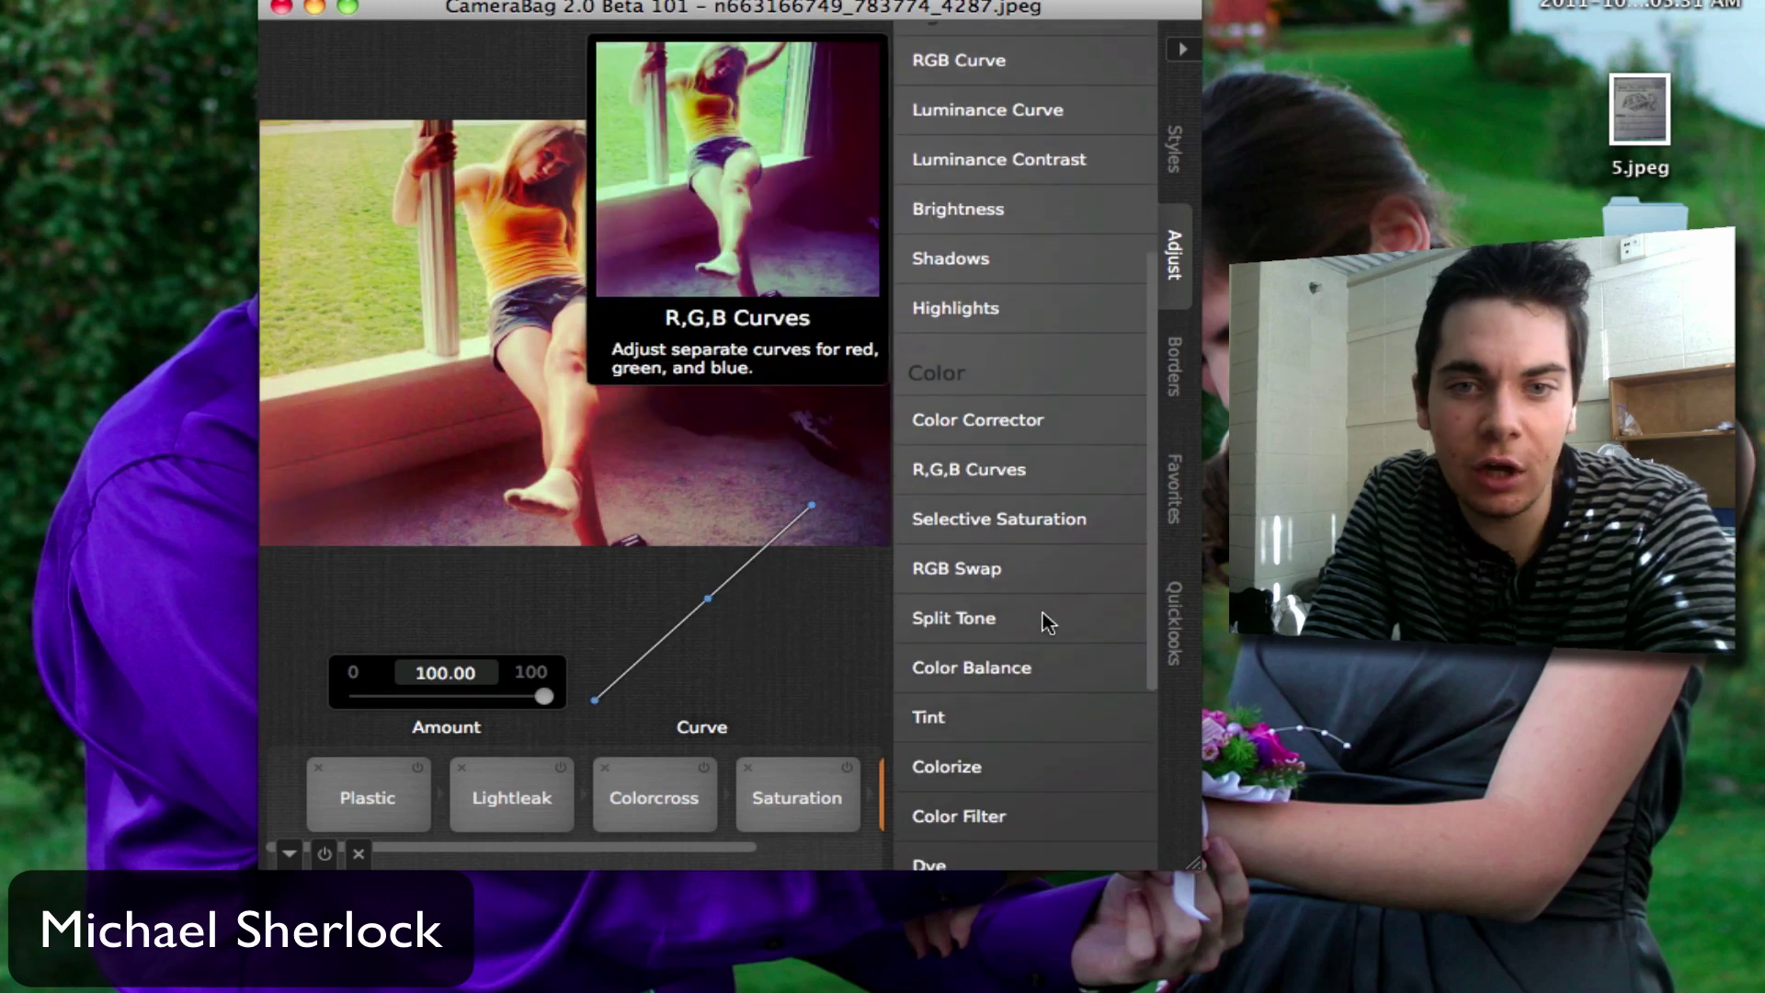
{"action": "scroll", "coordinate": [1043, 612], "scroll_direction": "down", "scroll_amount": 5}
{"action": "scroll", "coordinate": [990, 652], "scroll_direction": "down", "scroll_amount": 3}
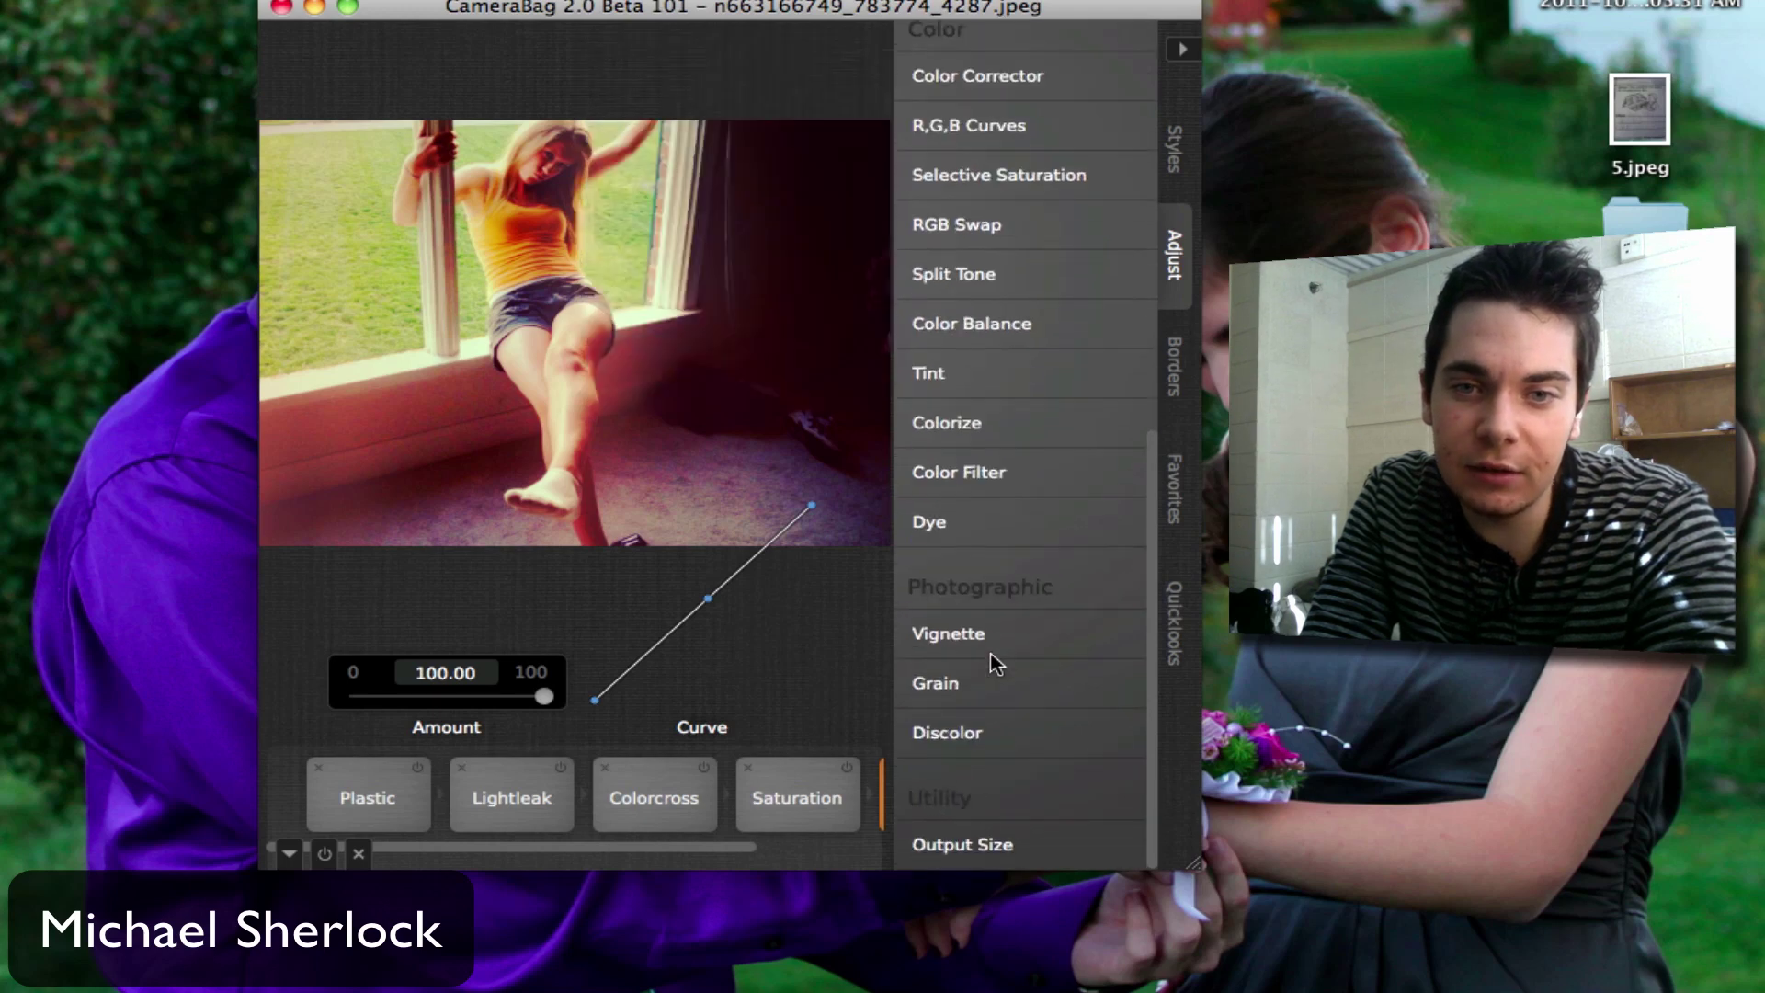
{"action": "left_click", "coordinate": [937, 684]}
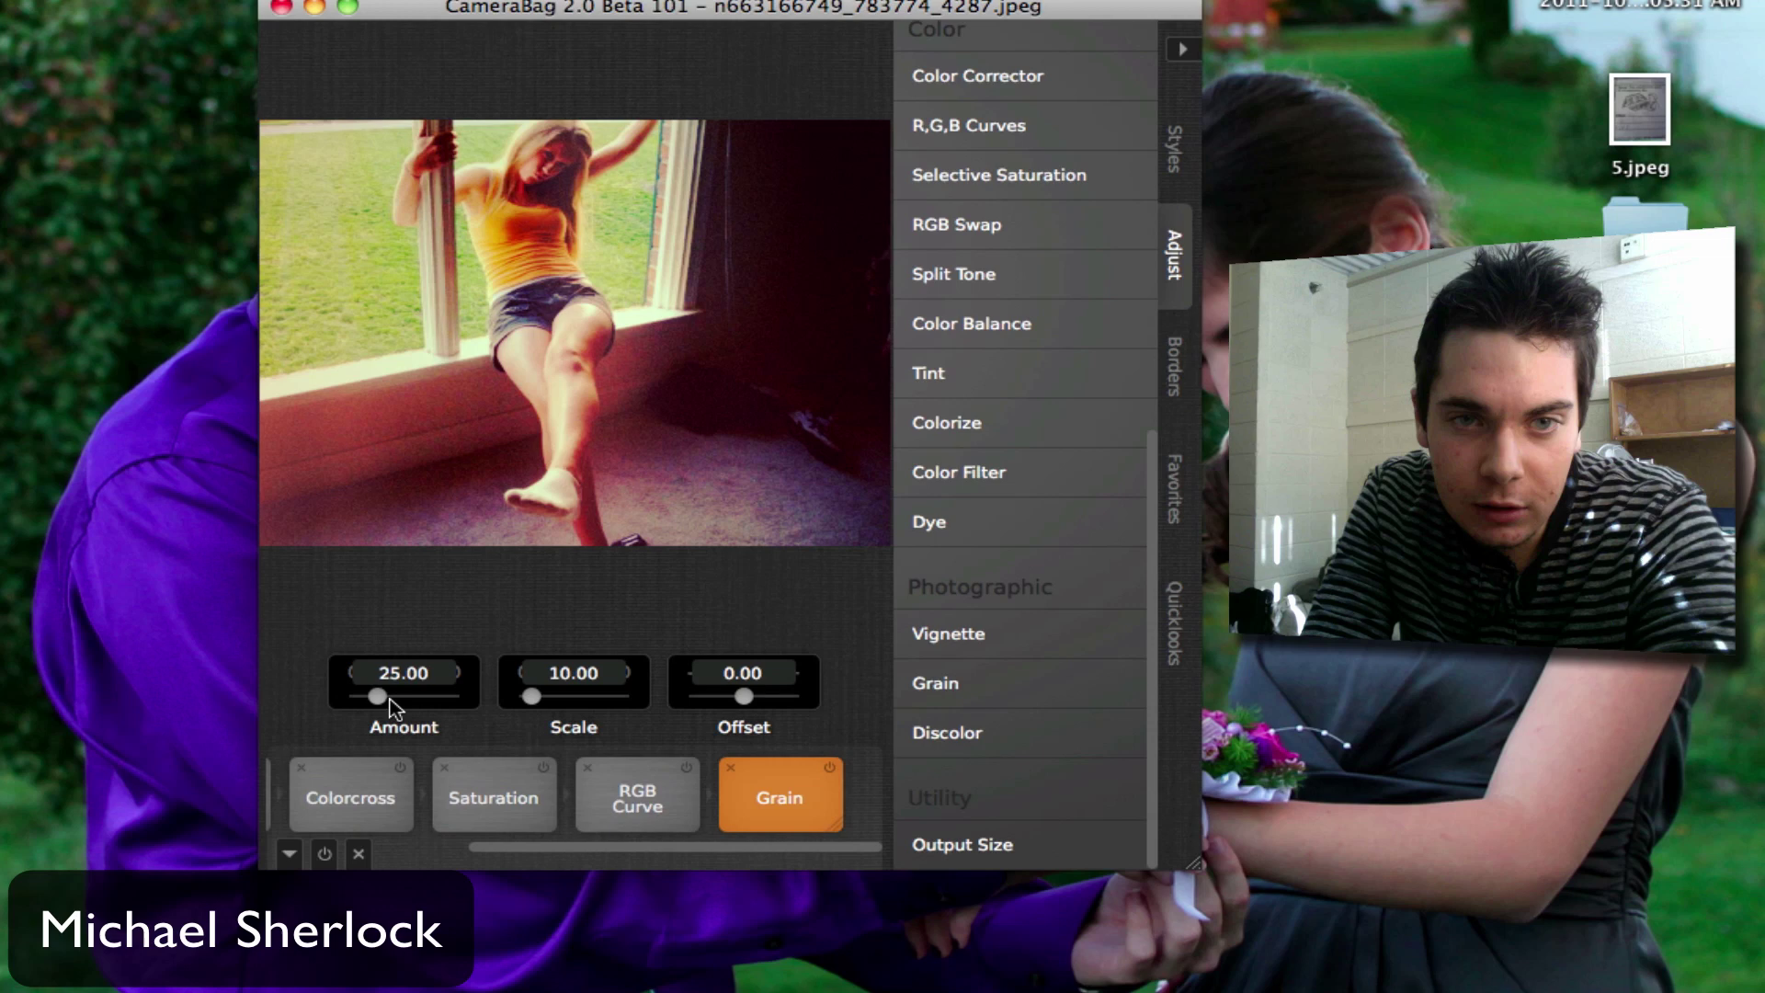
{"action": "left_click_drag", "start_coordinate": [377, 696], "coordinate": [392, 695]}
{"action": "left_click_drag", "start_coordinate": [533, 696], "coordinate": [544, 699]}
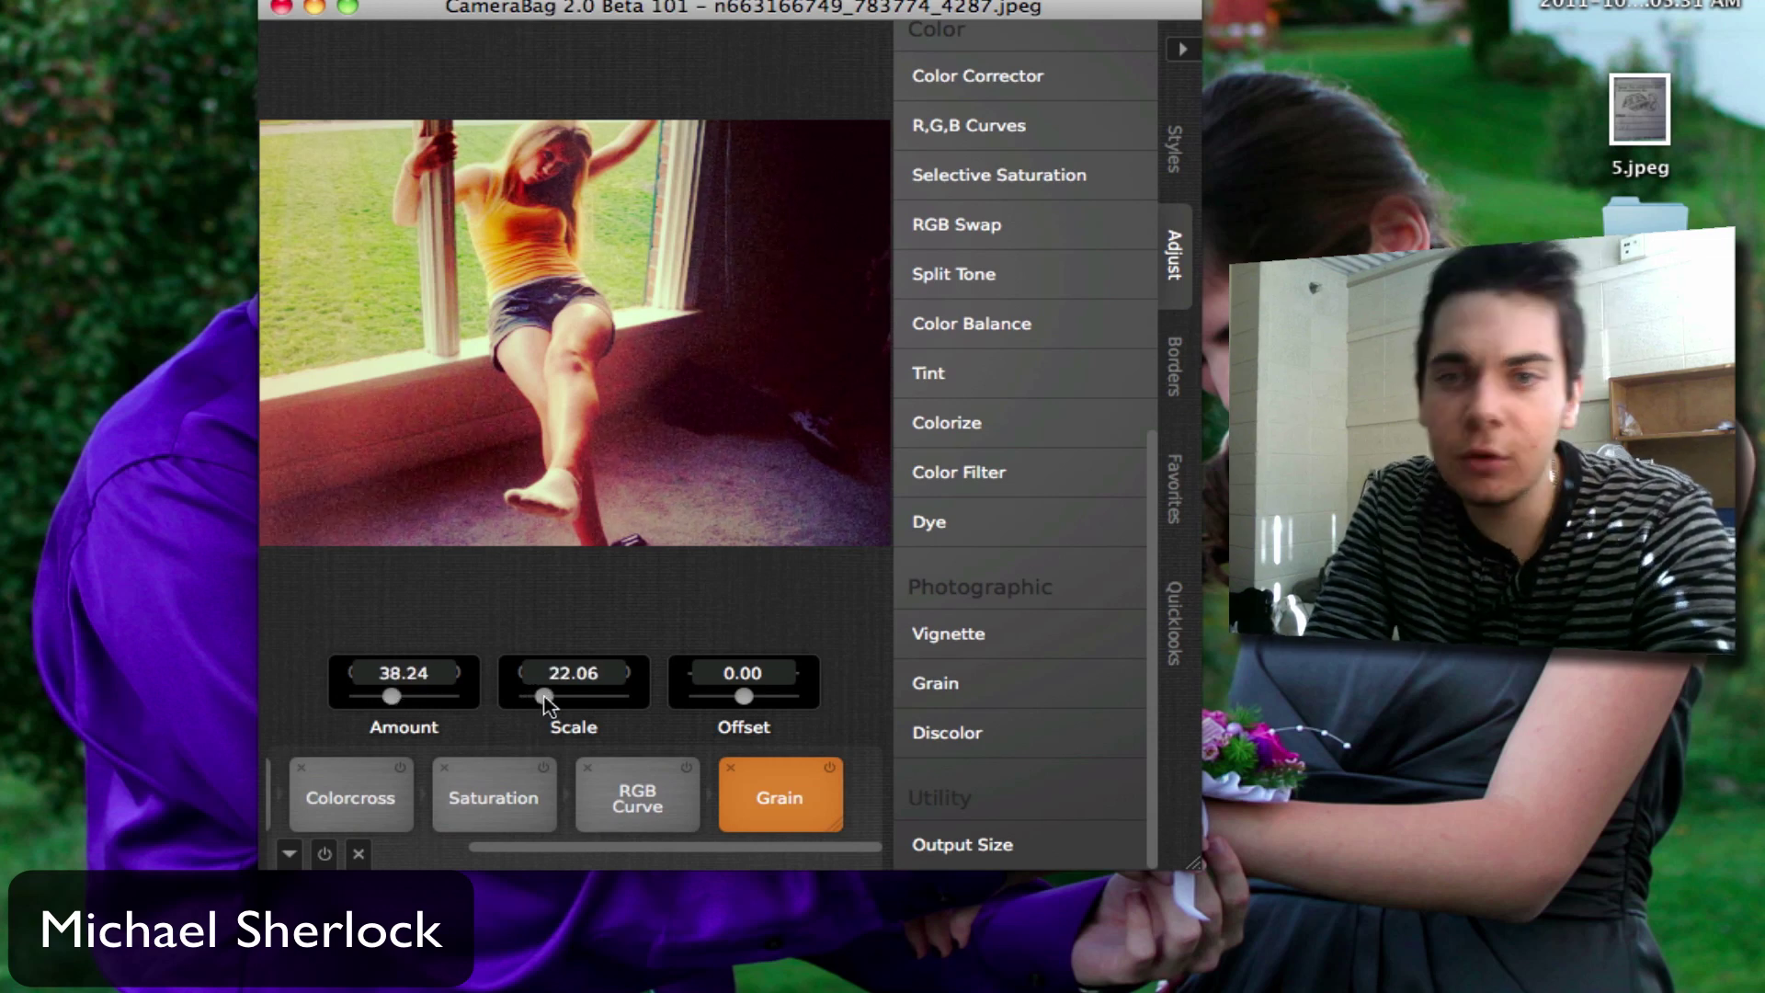
Step: Apply the 75mm Strip border from Image Borders in the Borders list
{"action": "left_click", "coordinate": [1182, 358]}
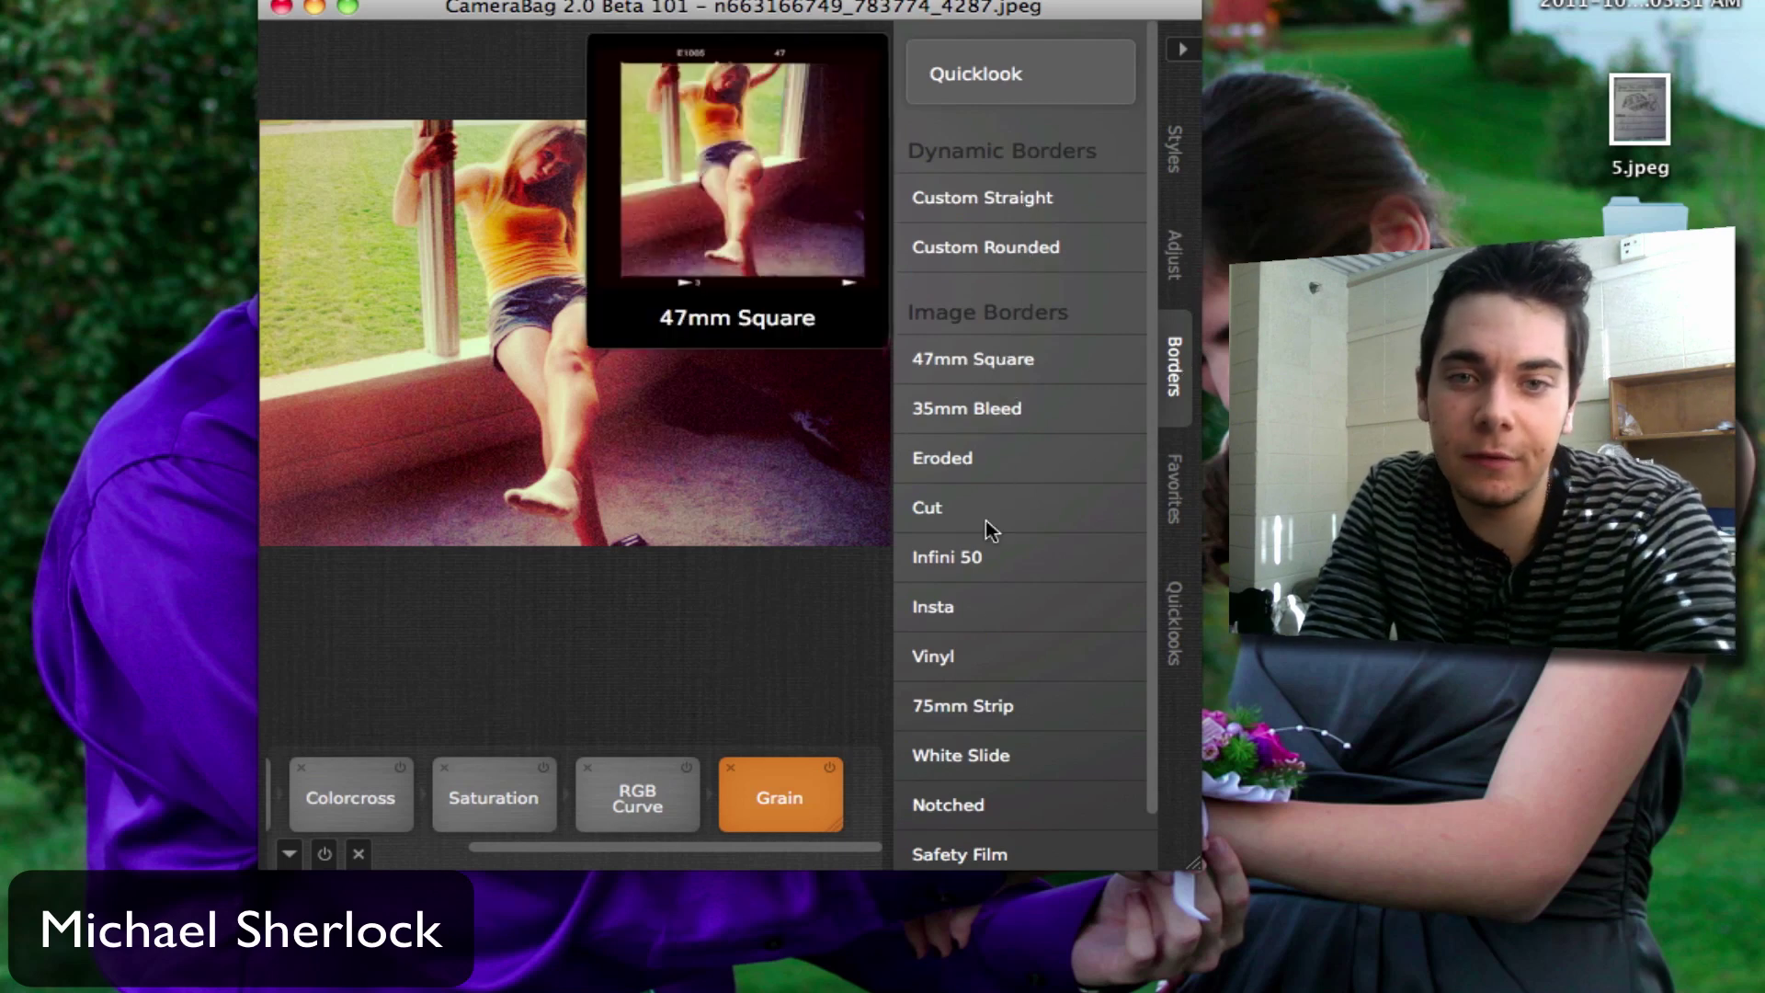
{"action": "left_click", "coordinate": [976, 714]}
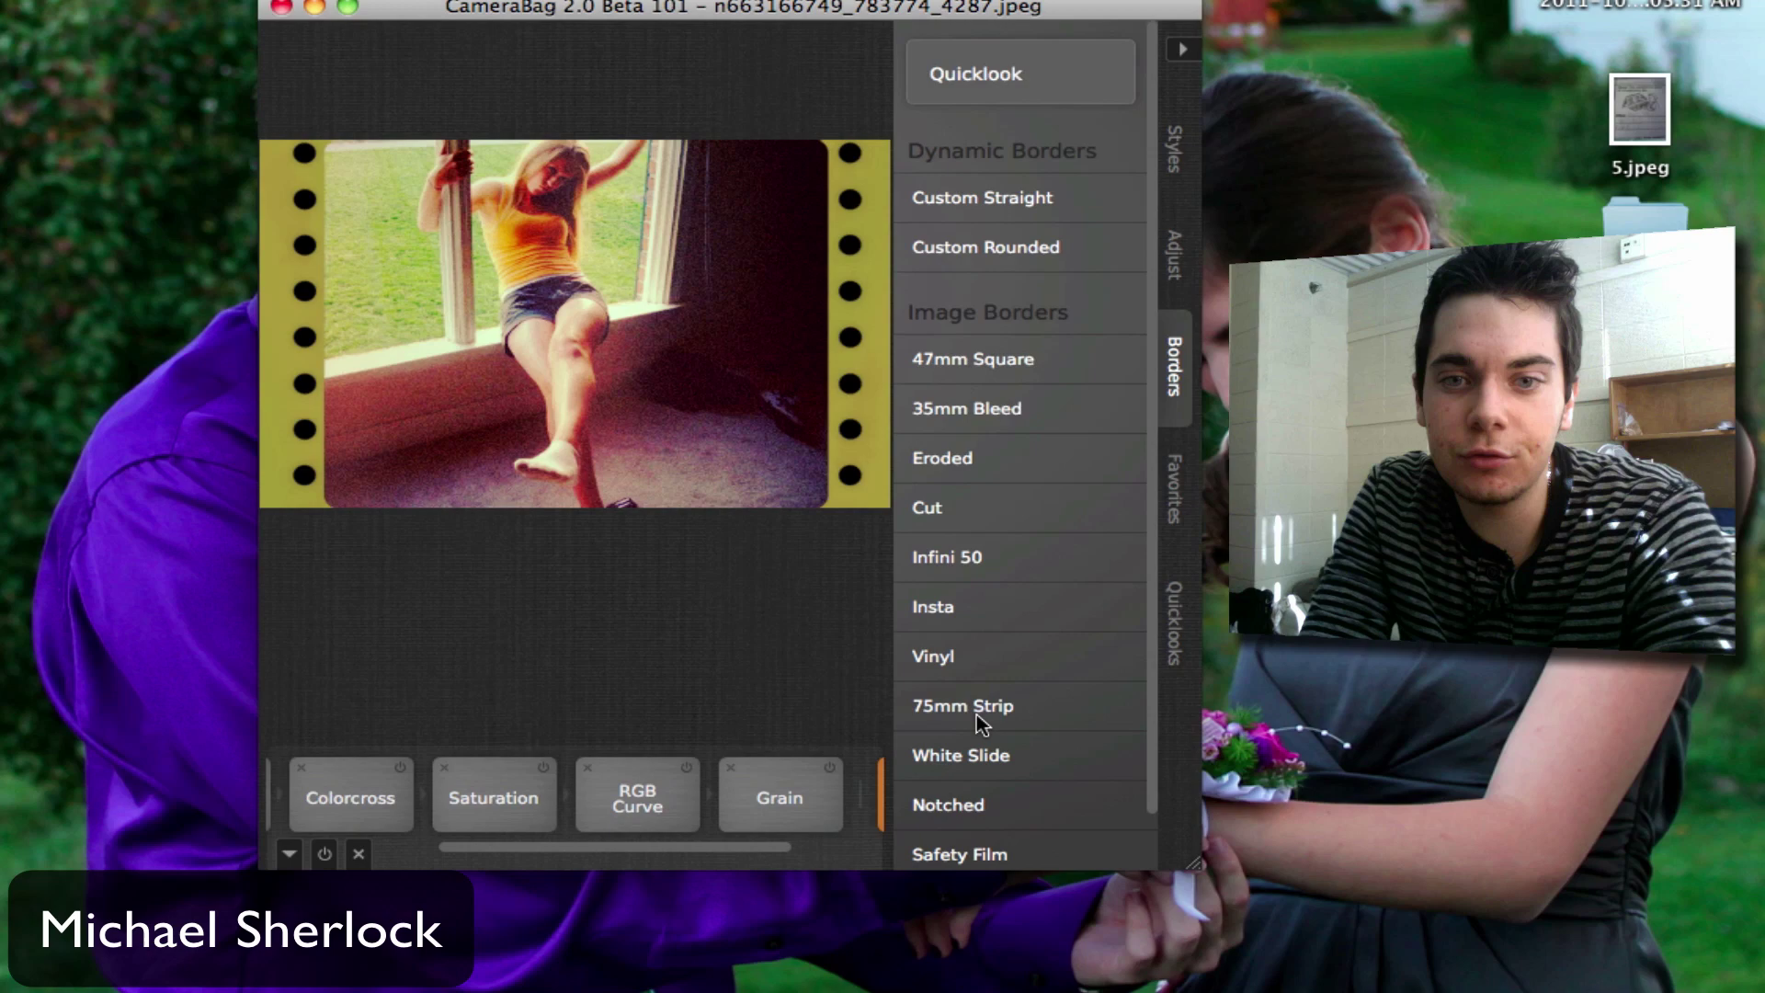
{"action": "scroll", "coordinate": [976, 715], "scroll_direction": "down", "scroll_amount": 2}
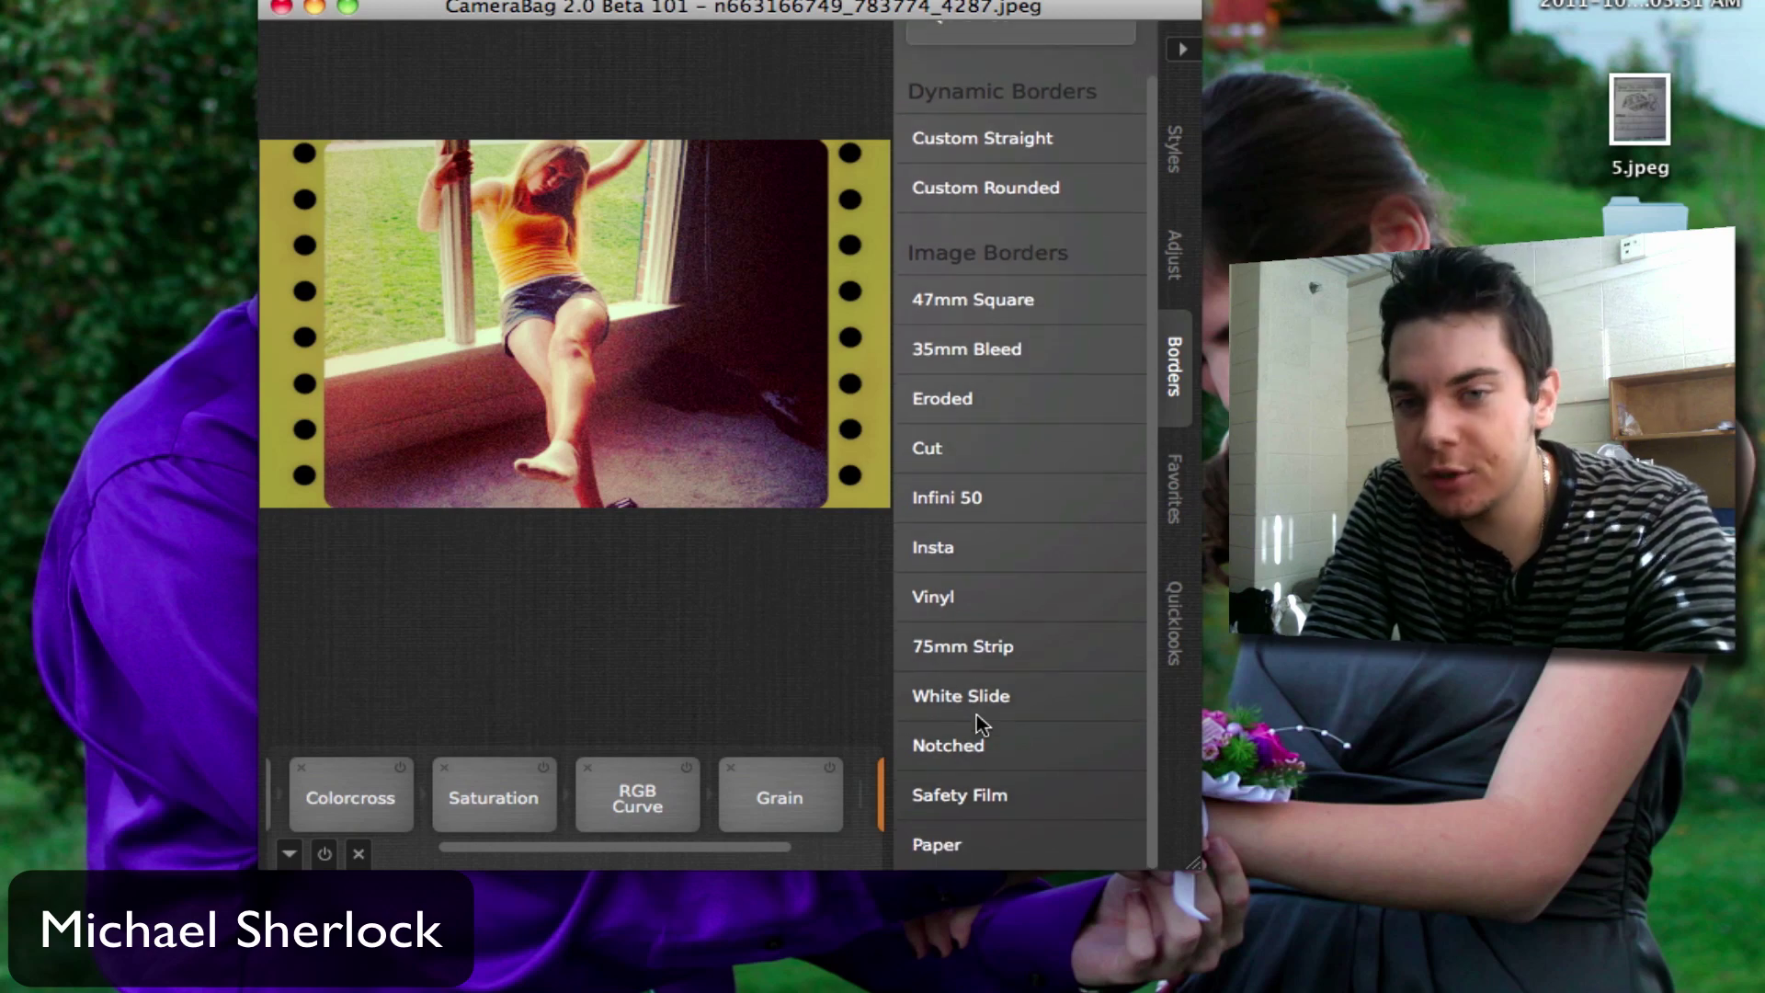
Step: Add the current filter stack to Favorites under the name 'test 2'
{"action": "left_click", "coordinate": [259, 10]}
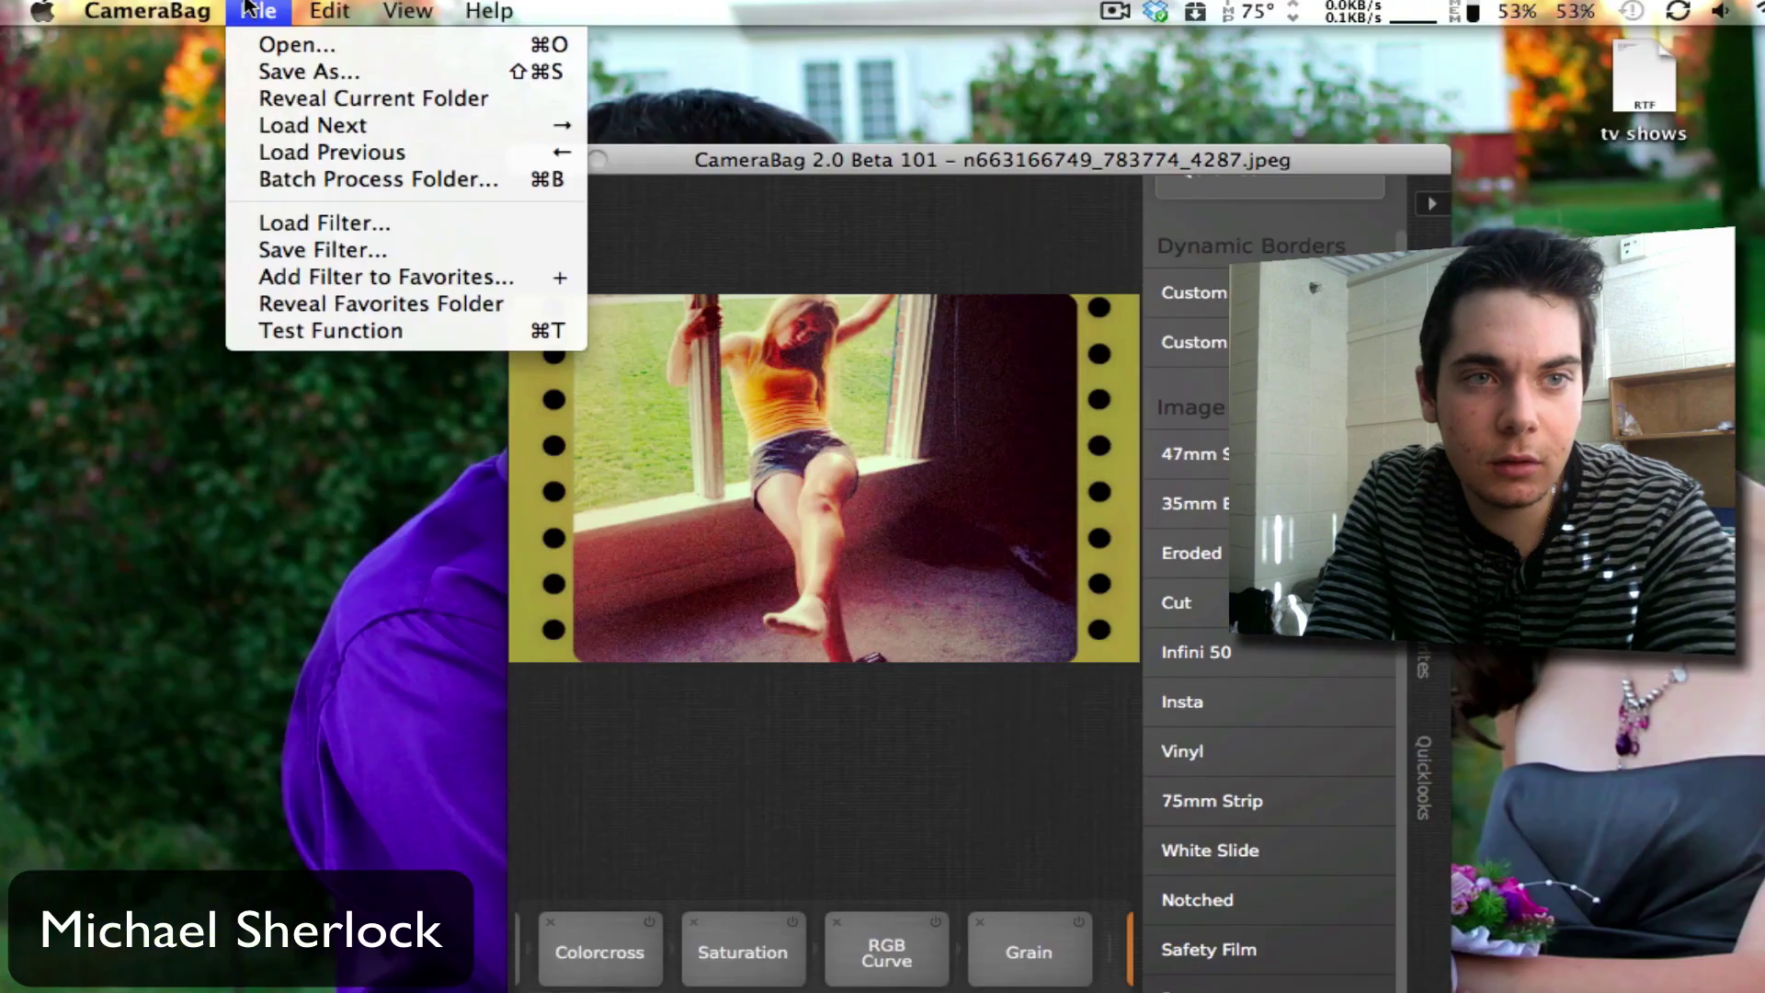
{"action": "left_click", "coordinate": [358, 283]}
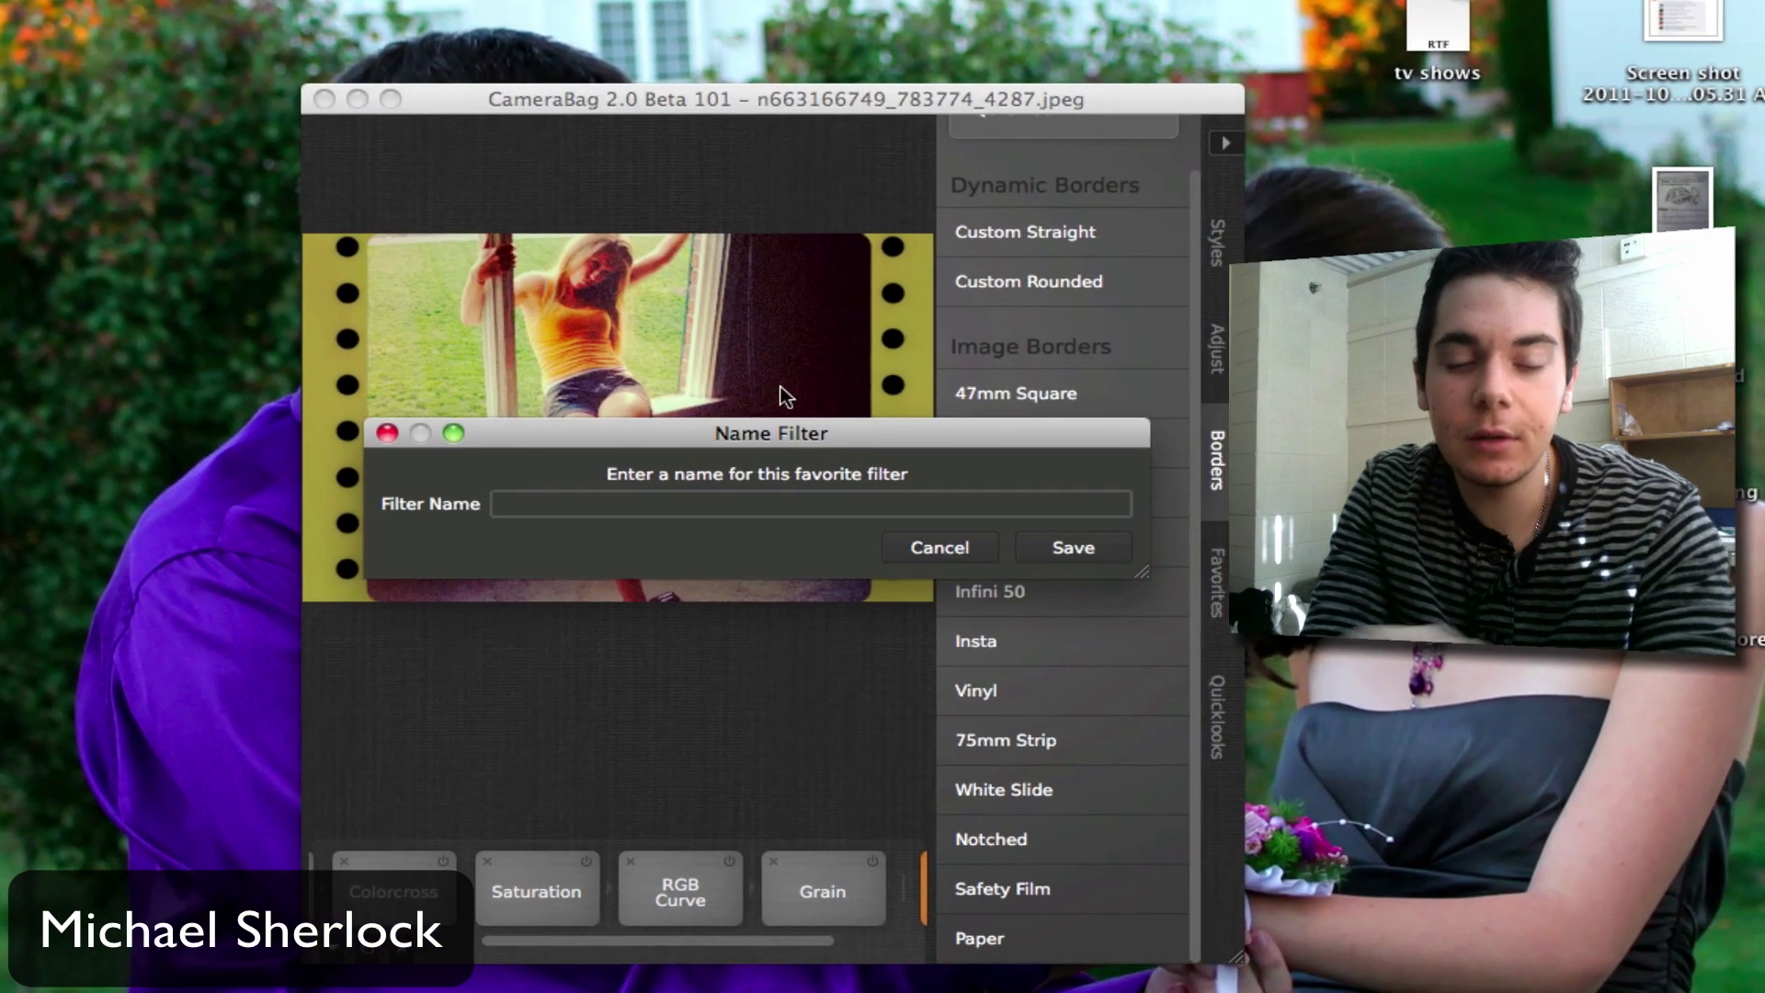
{"action": "type", "text": "test 2"}
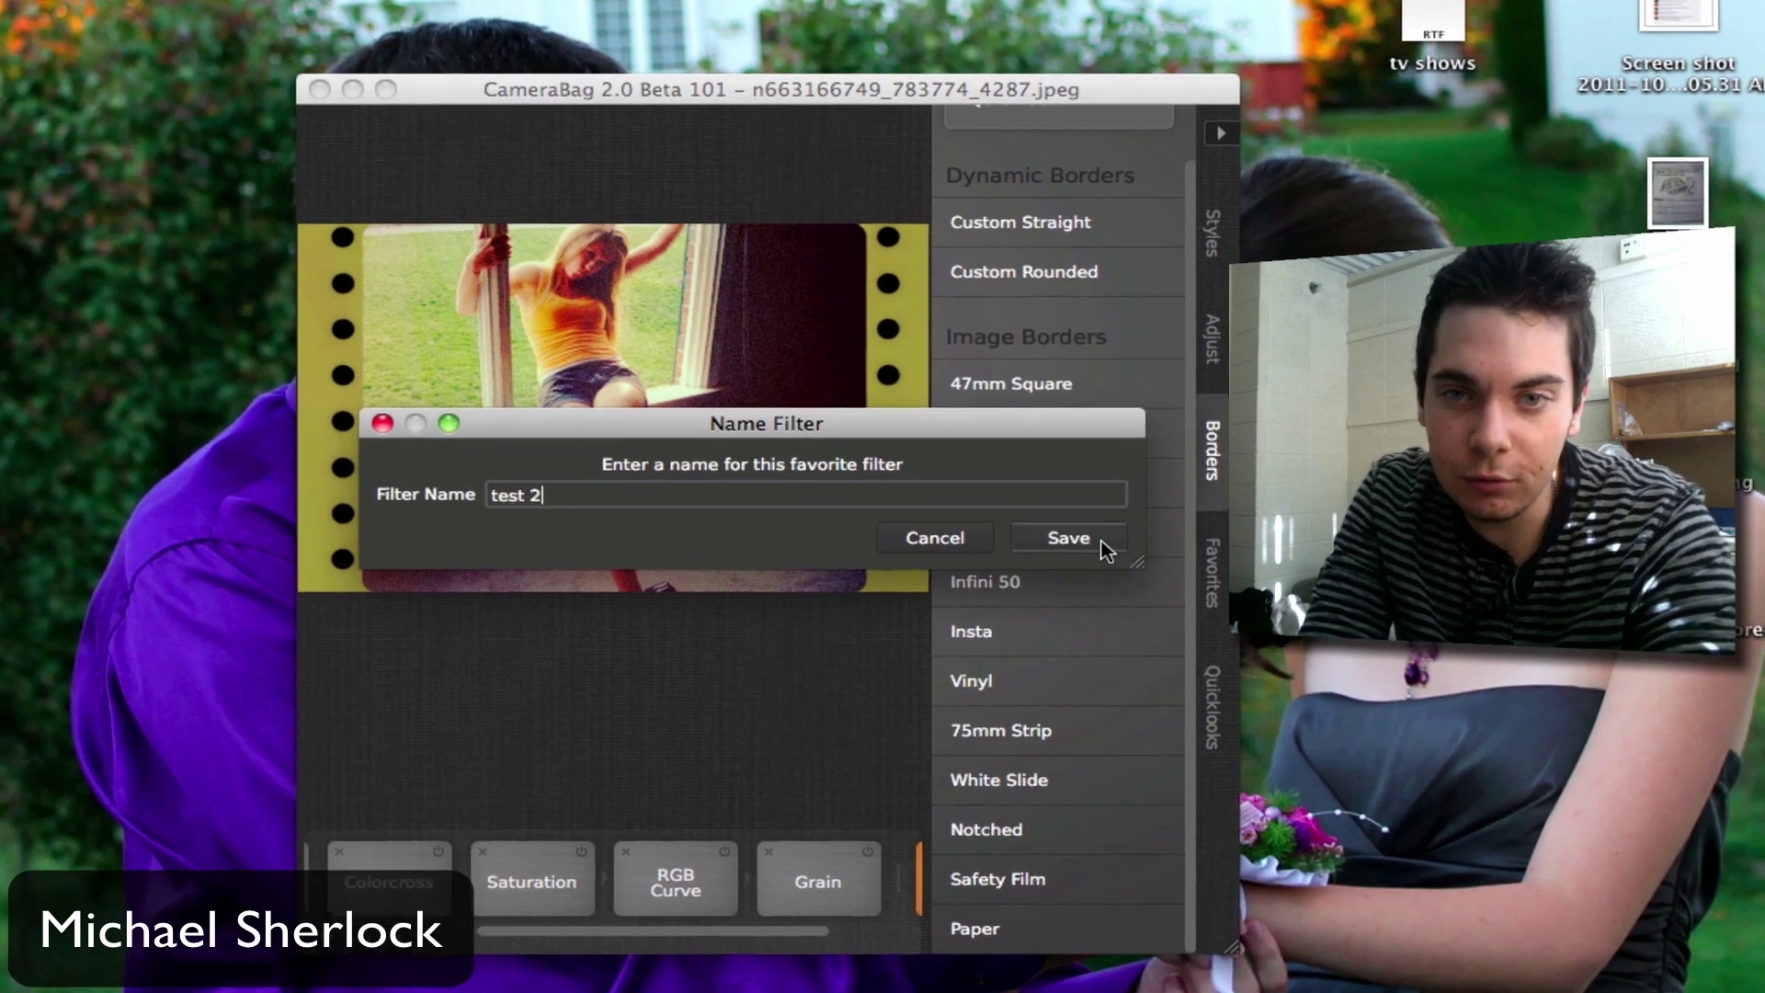
{"action": "left_click", "coordinate": [1103, 548]}
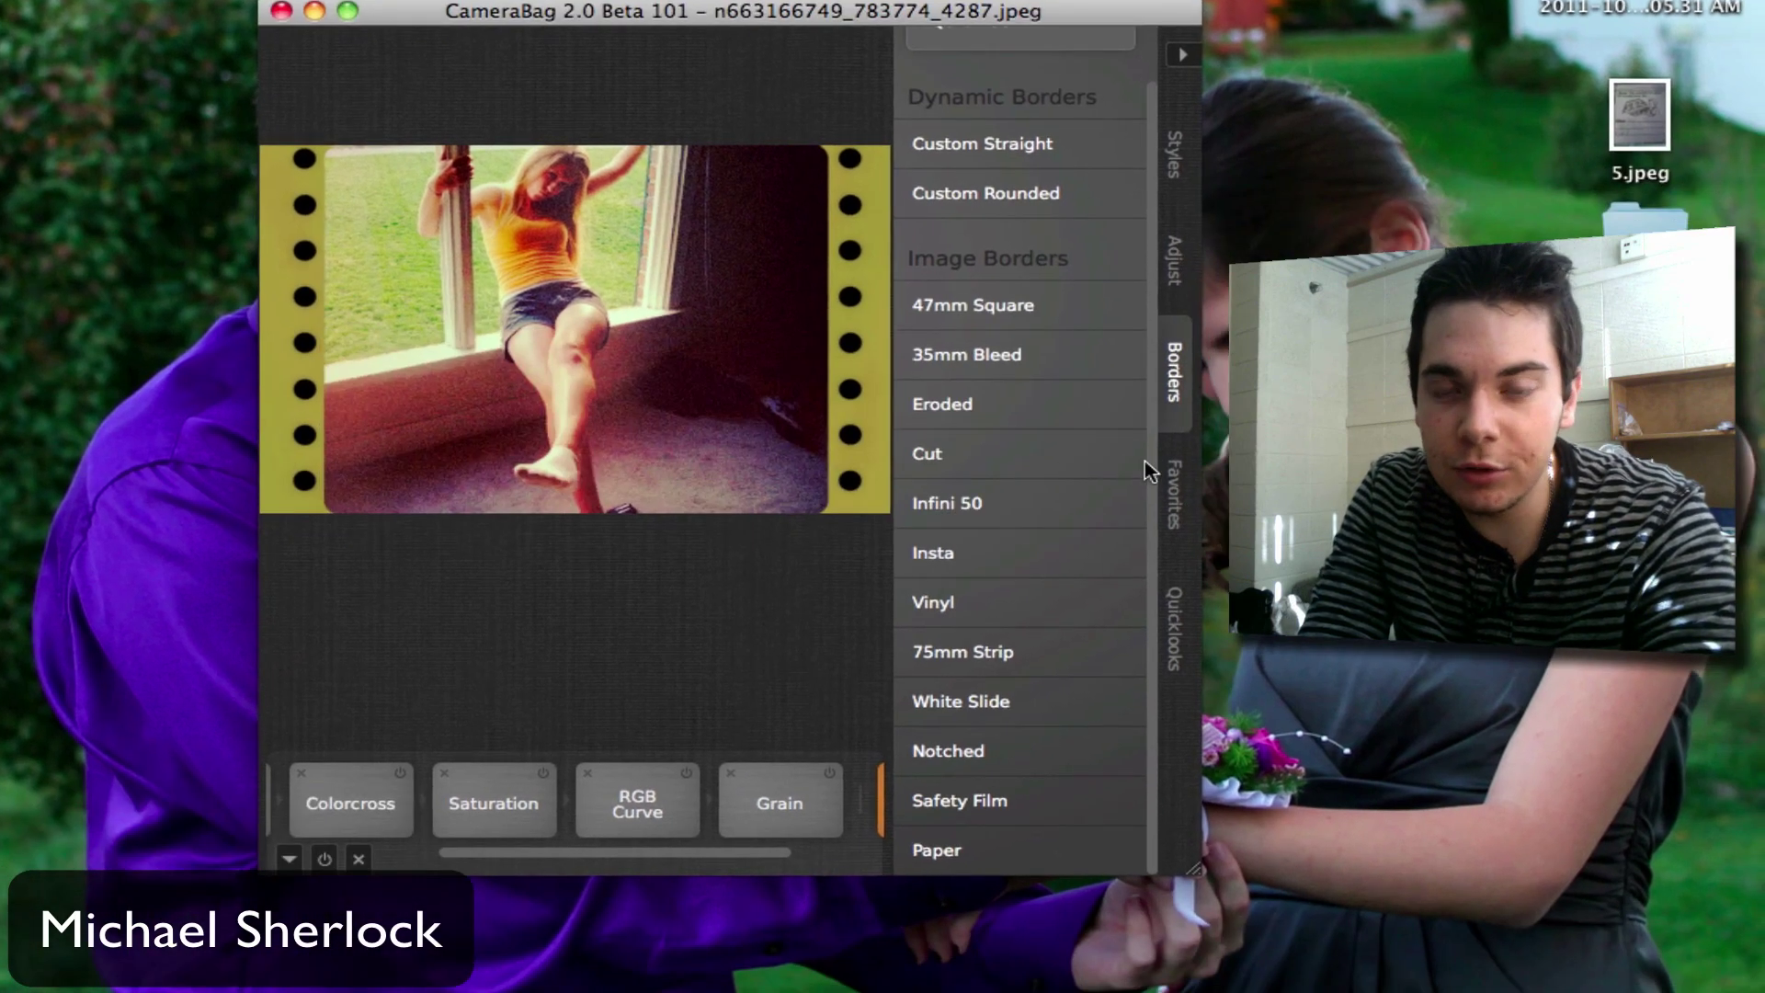
Step: Preview the 1952, Blowout B&W, Cinema and Colorized favorite looks on the photo
{"action": "left_click", "coordinate": [1220, 574]}
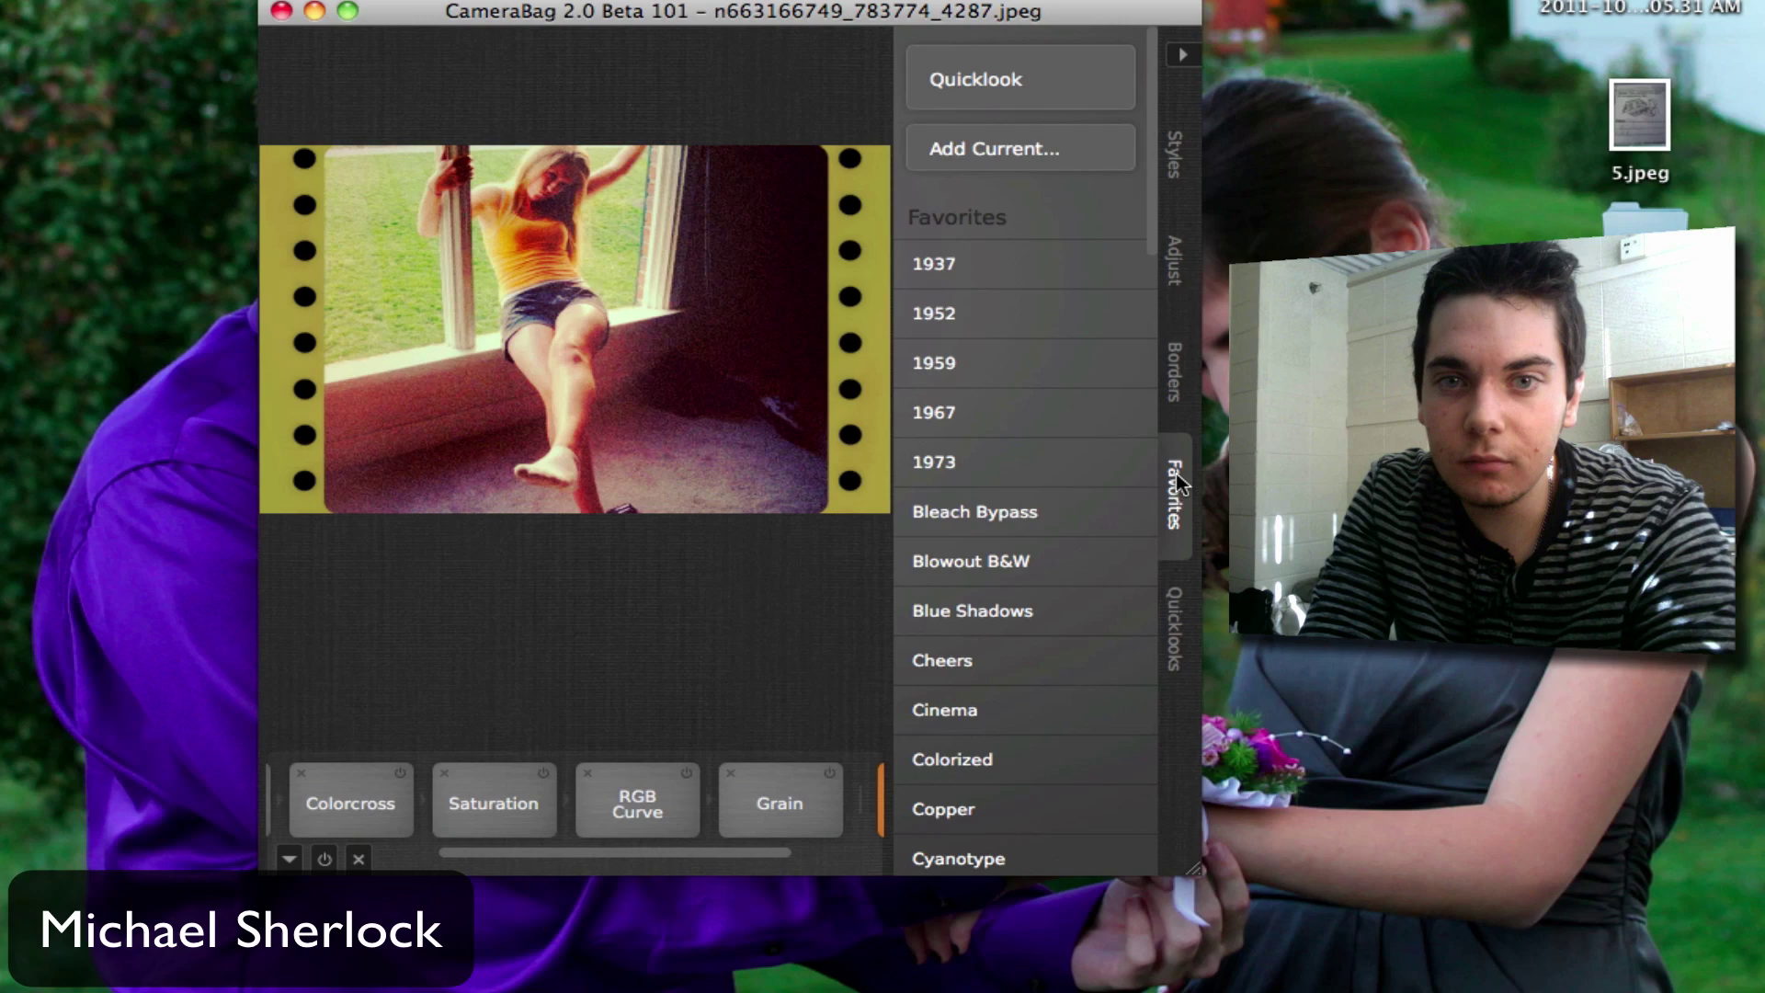
{"action": "mouse_move", "coordinate": [981, 346]}
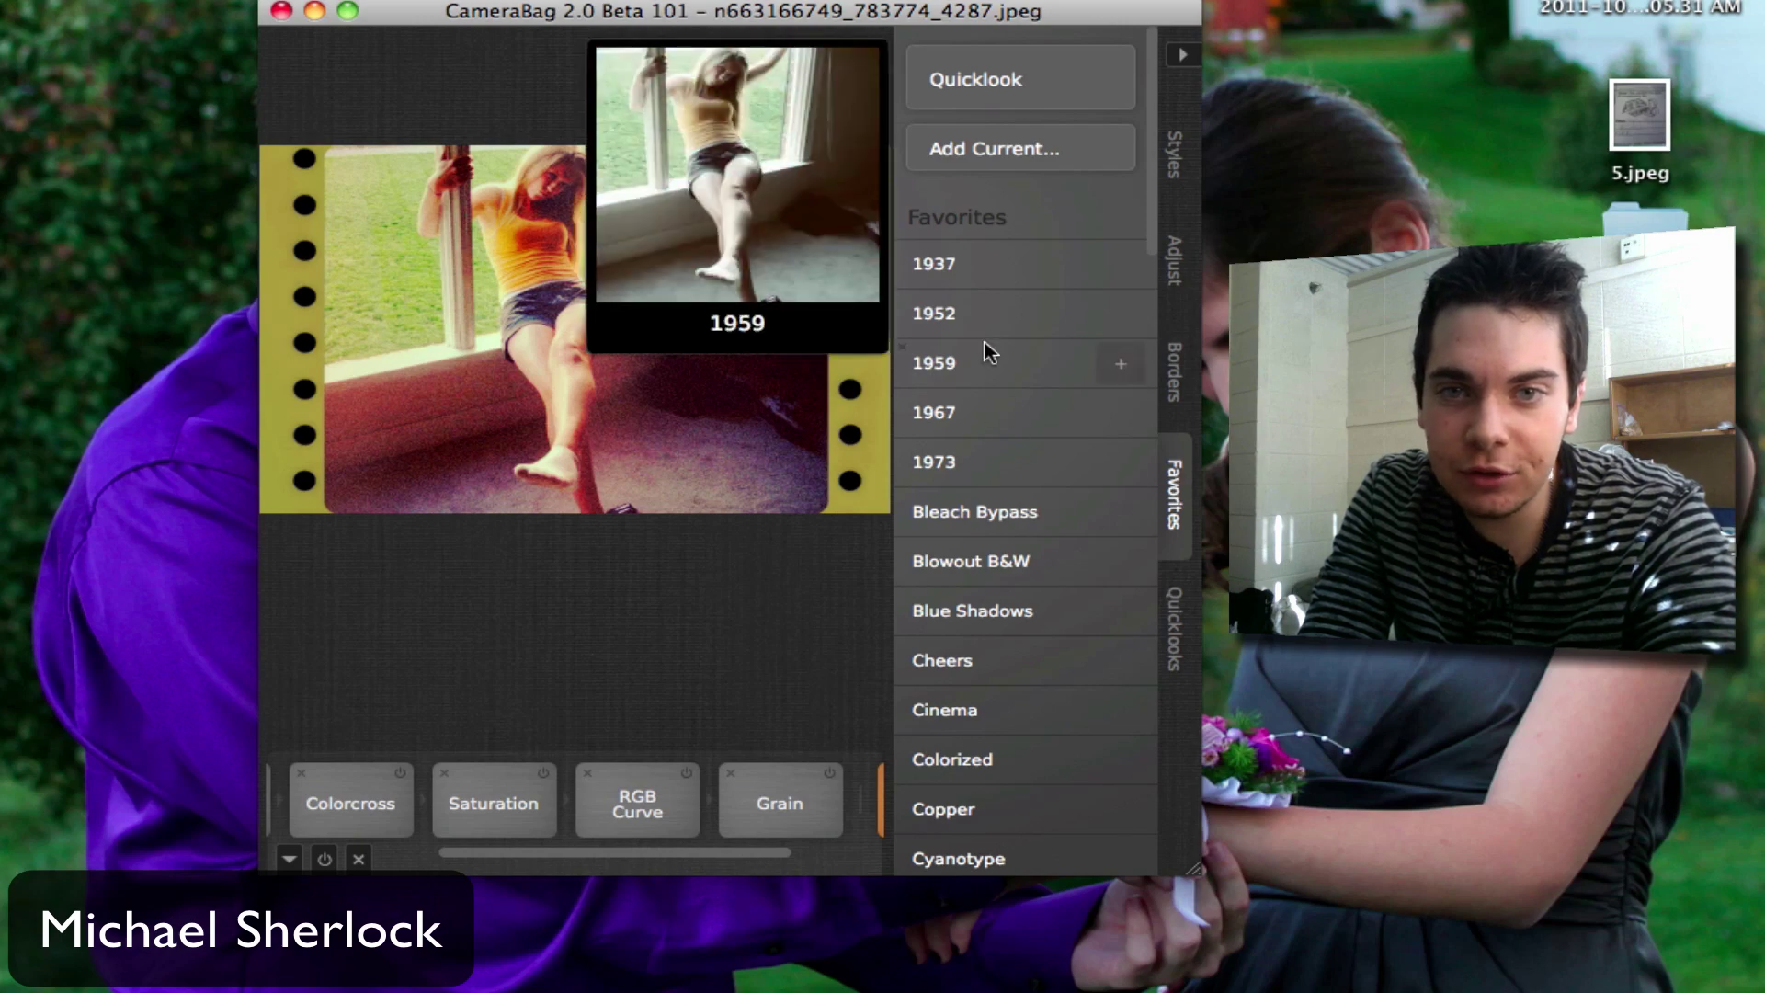
{"action": "left_click", "coordinate": [971, 303]}
{"action": "left_click", "coordinate": [993, 579]}
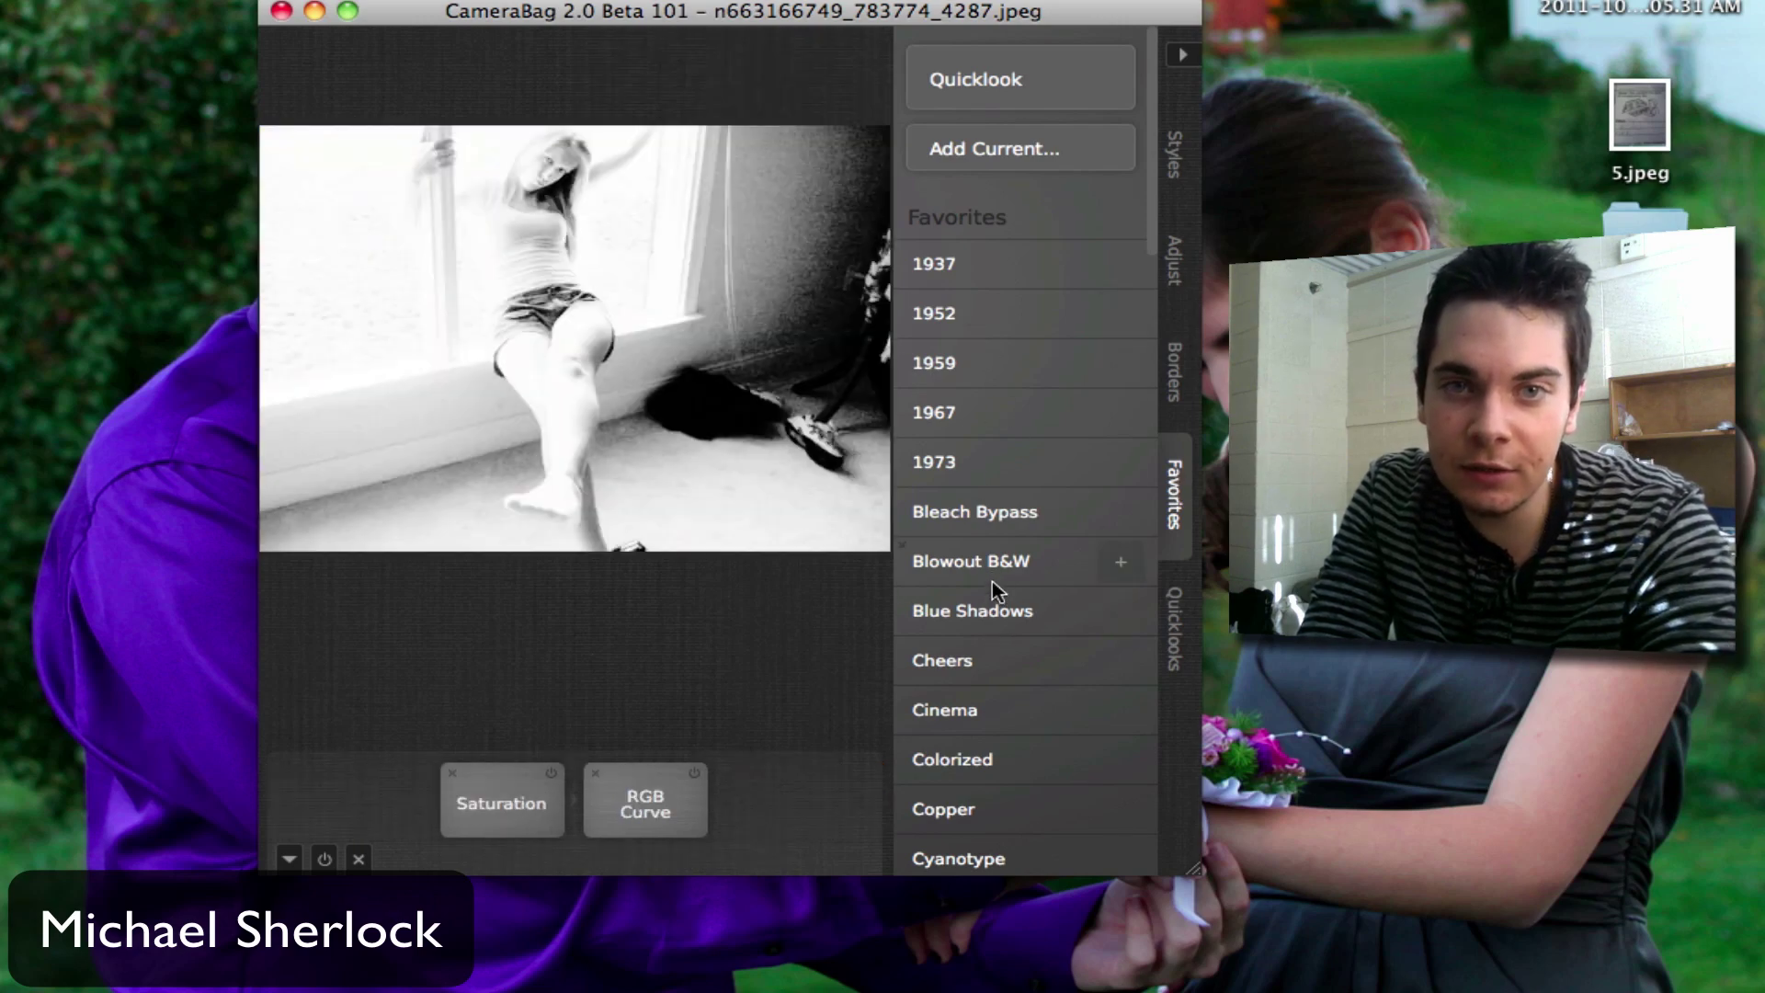
{"action": "left_click", "coordinate": [991, 726]}
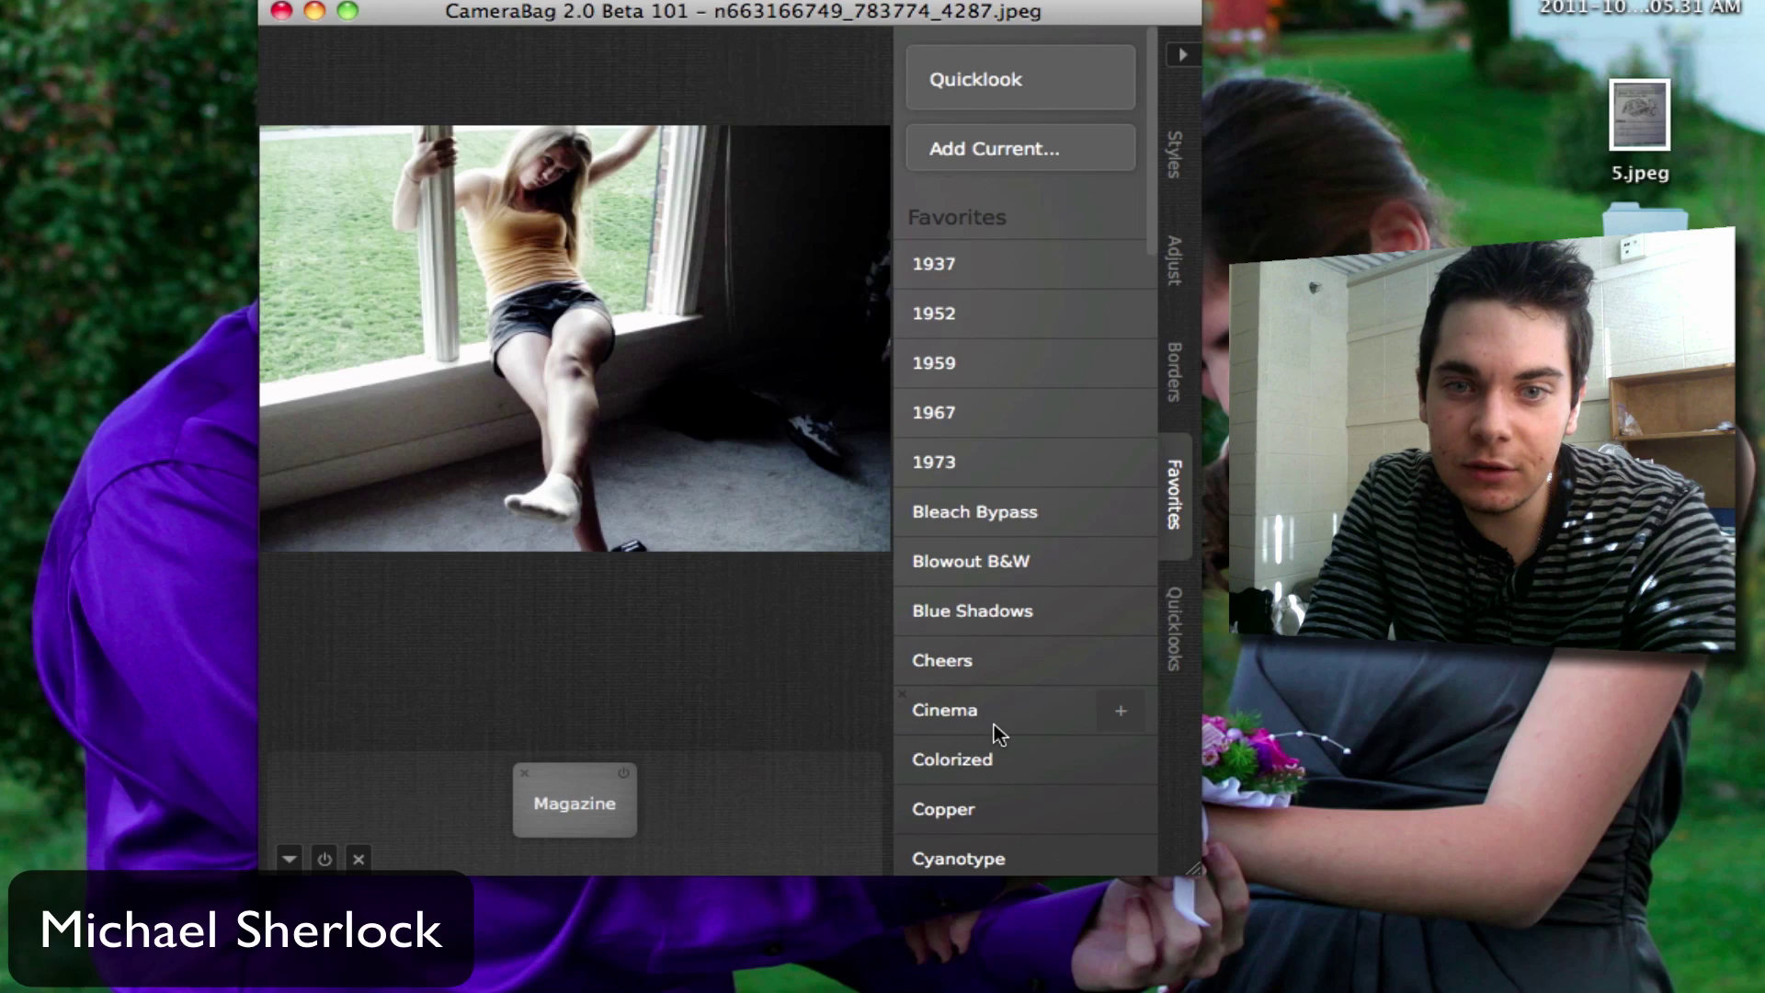
{"action": "left_click", "coordinate": [993, 770]}
Step: Try the Damaged, First Test and Mod favorite looks further down the list
{"action": "scroll", "coordinate": [991, 770], "scroll_direction": "down", "scroll_amount": 5}
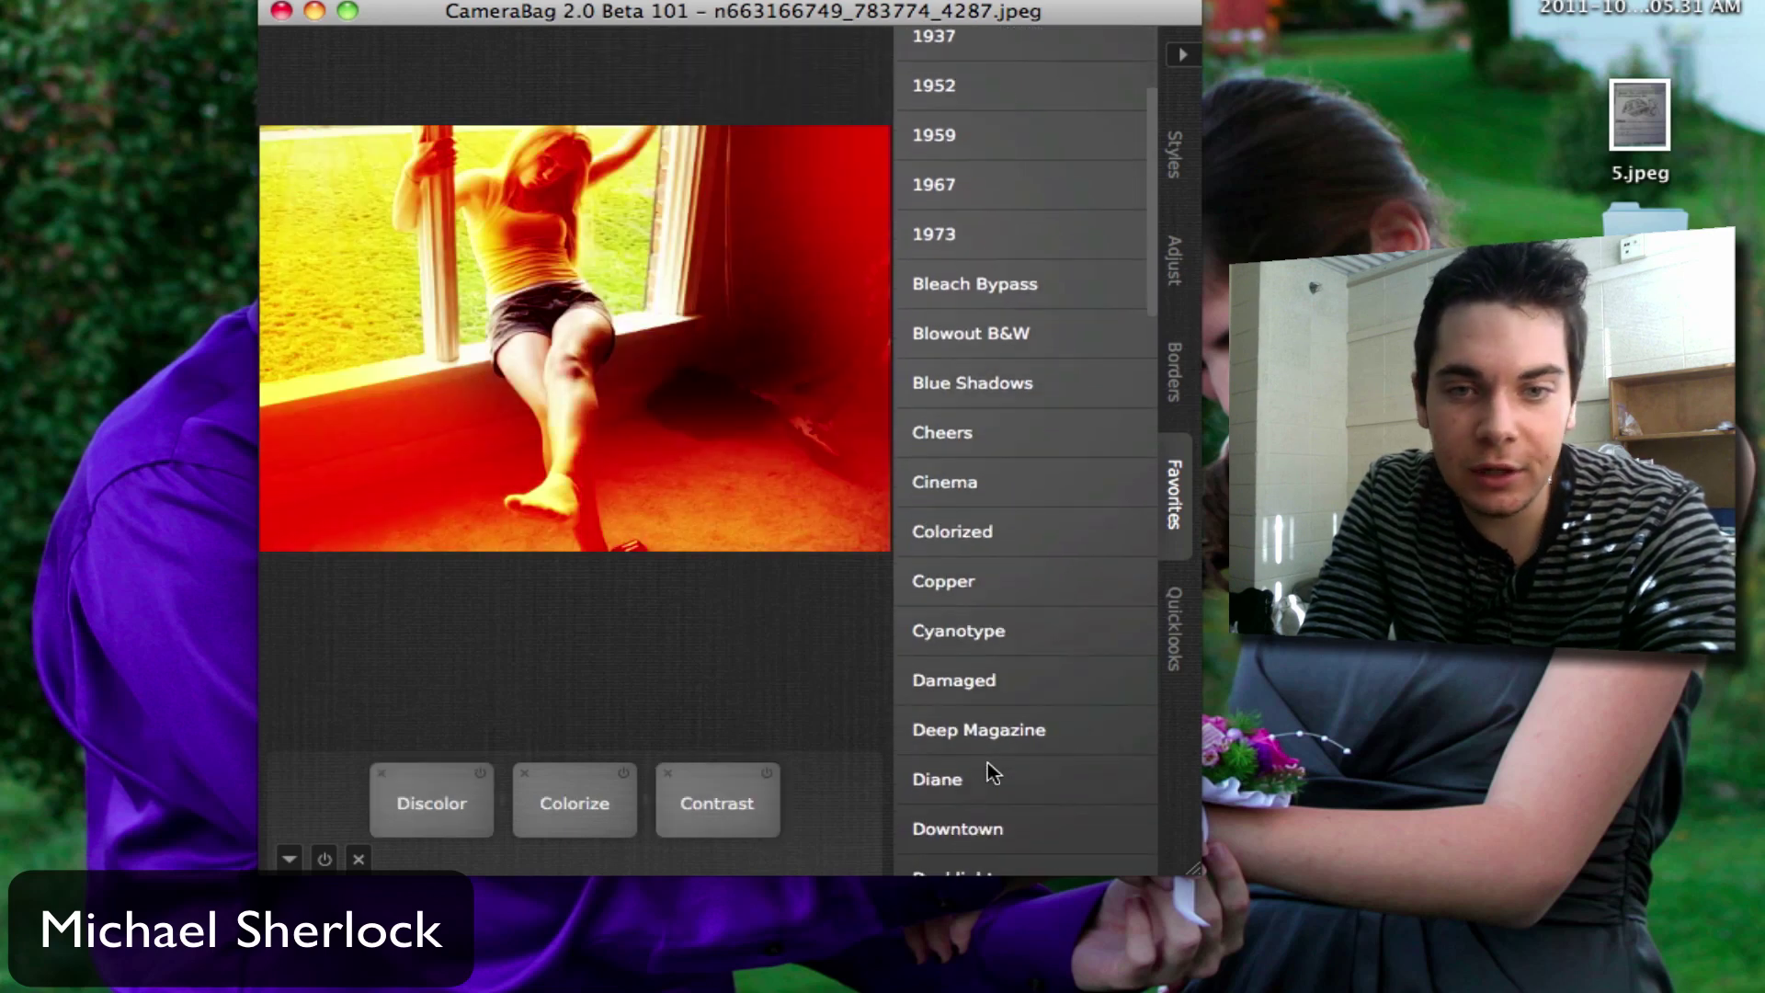
{"action": "left_click", "coordinate": [967, 622]}
{"action": "scroll", "coordinate": [968, 623], "scroll_direction": "down", "scroll_amount": 9}
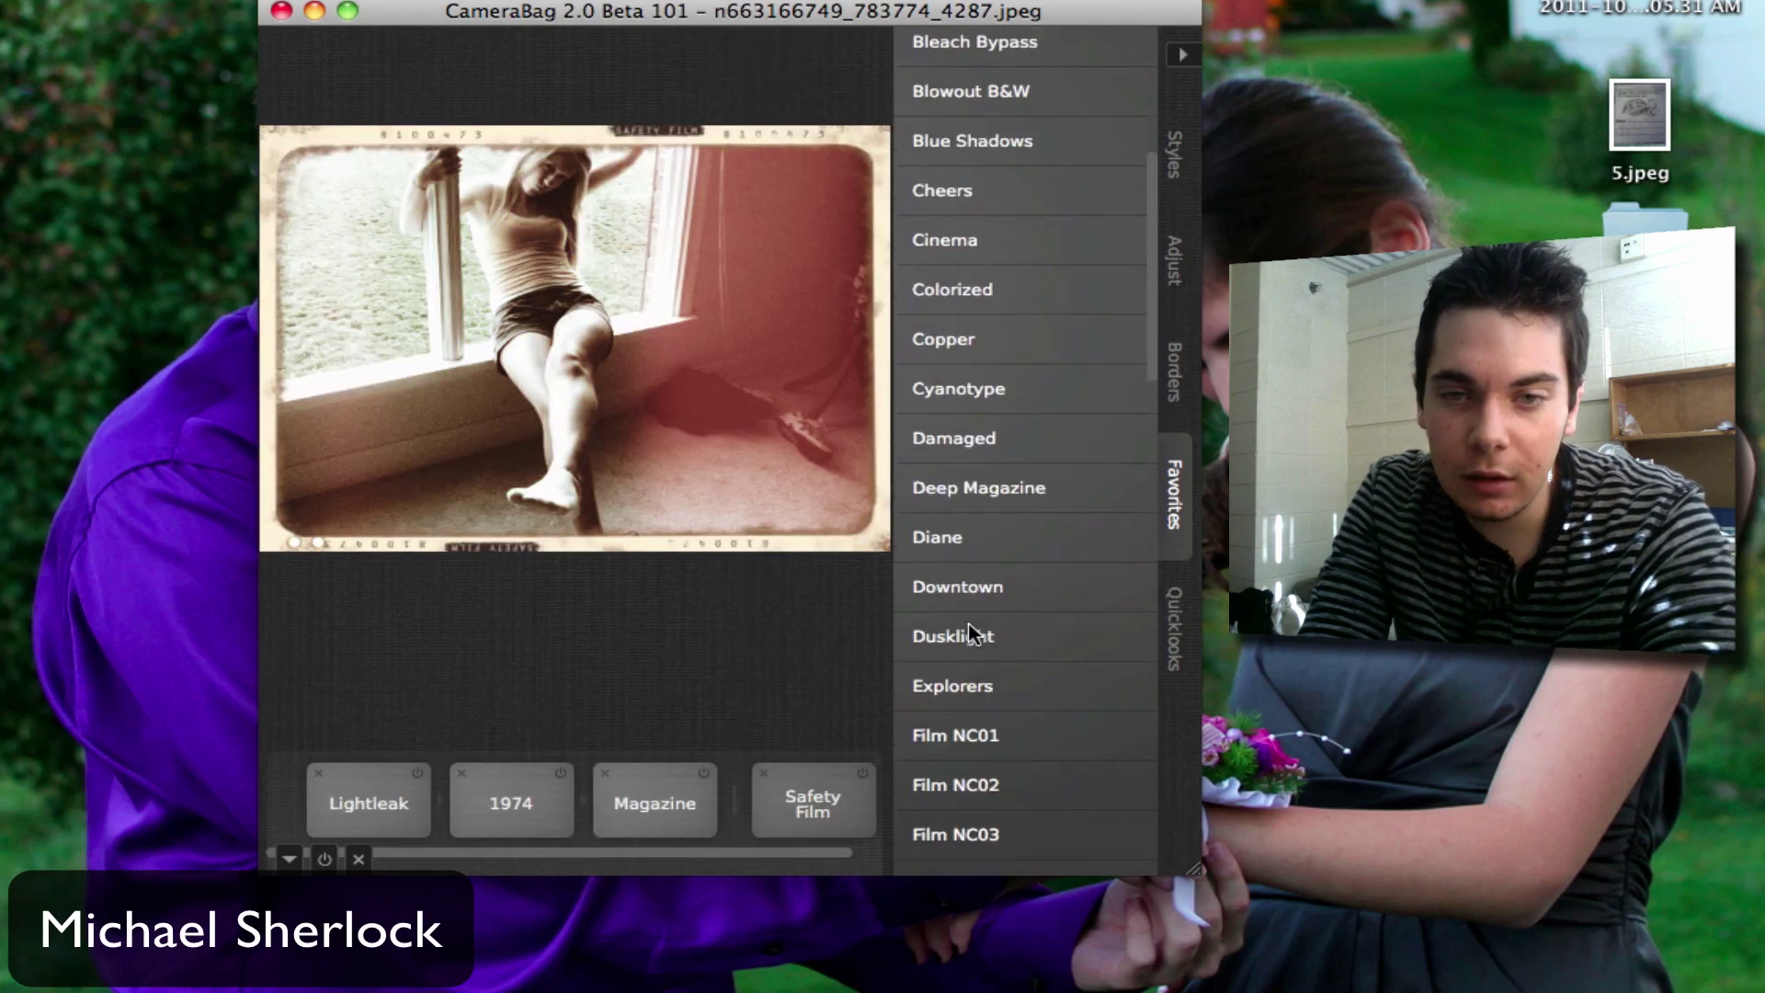
{"action": "scroll", "coordinate": [973, 632], "scroll_direction": "down", "scroll_amount": 2}
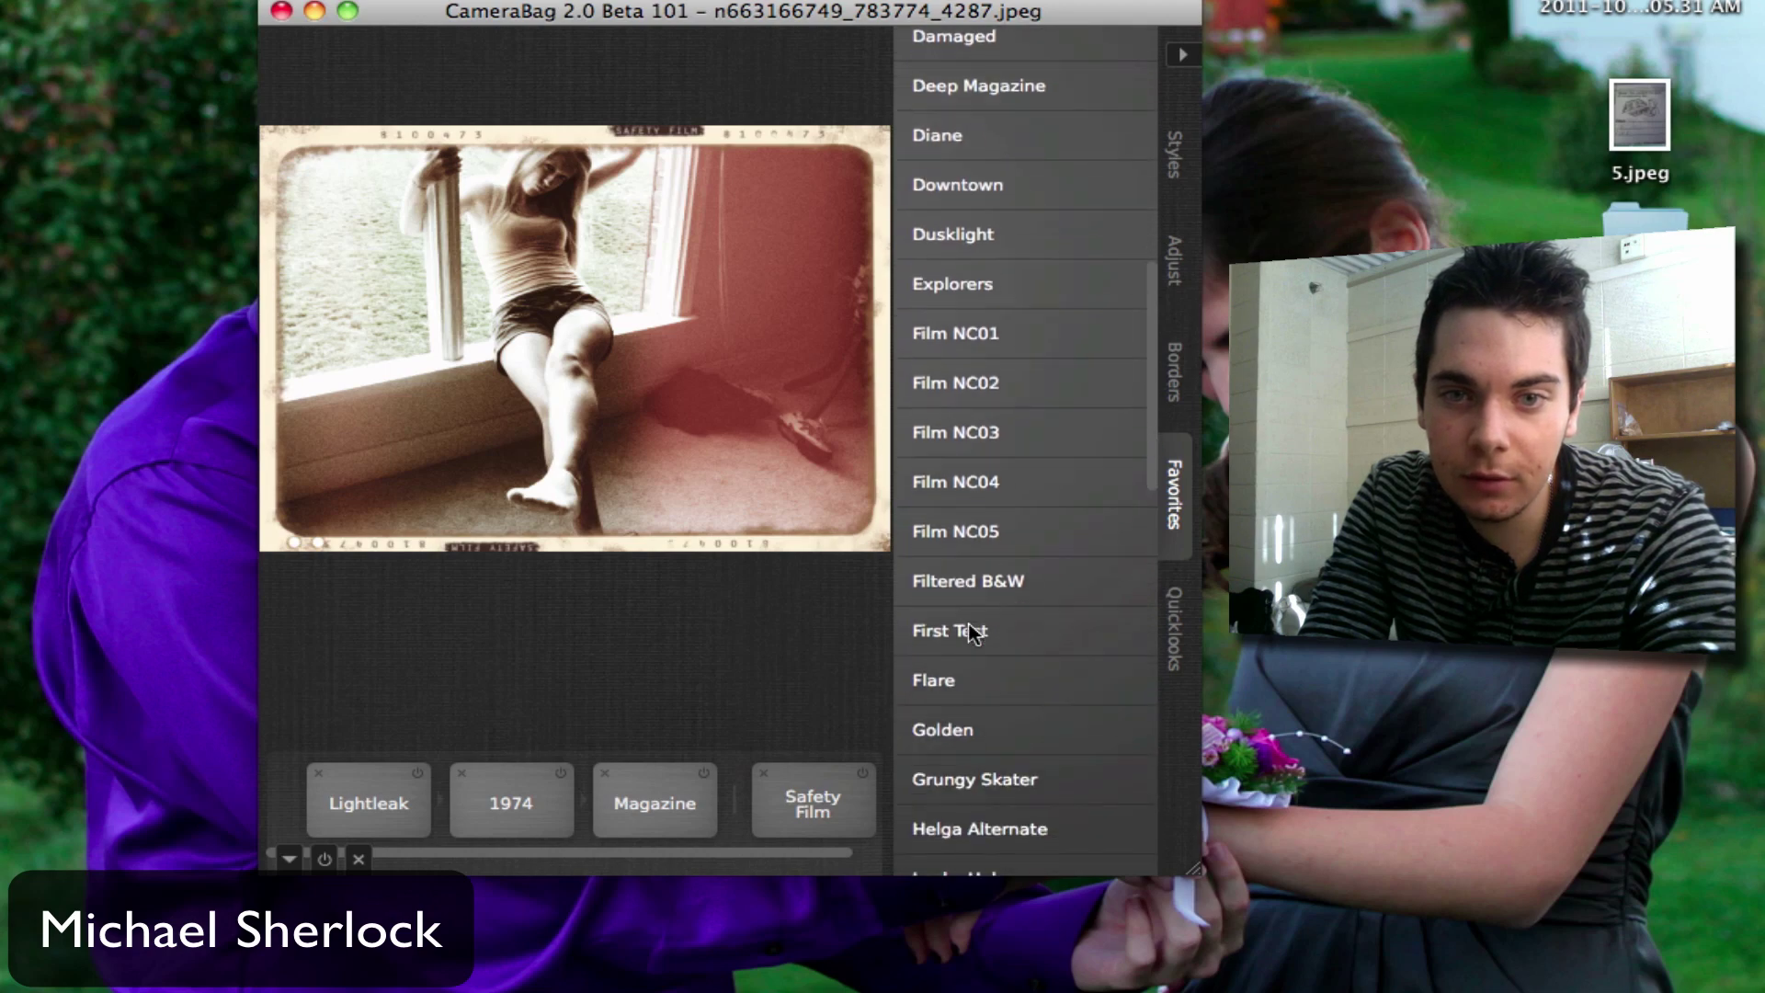
{"action": "mouse_move", "coordinate": [994, 630]}
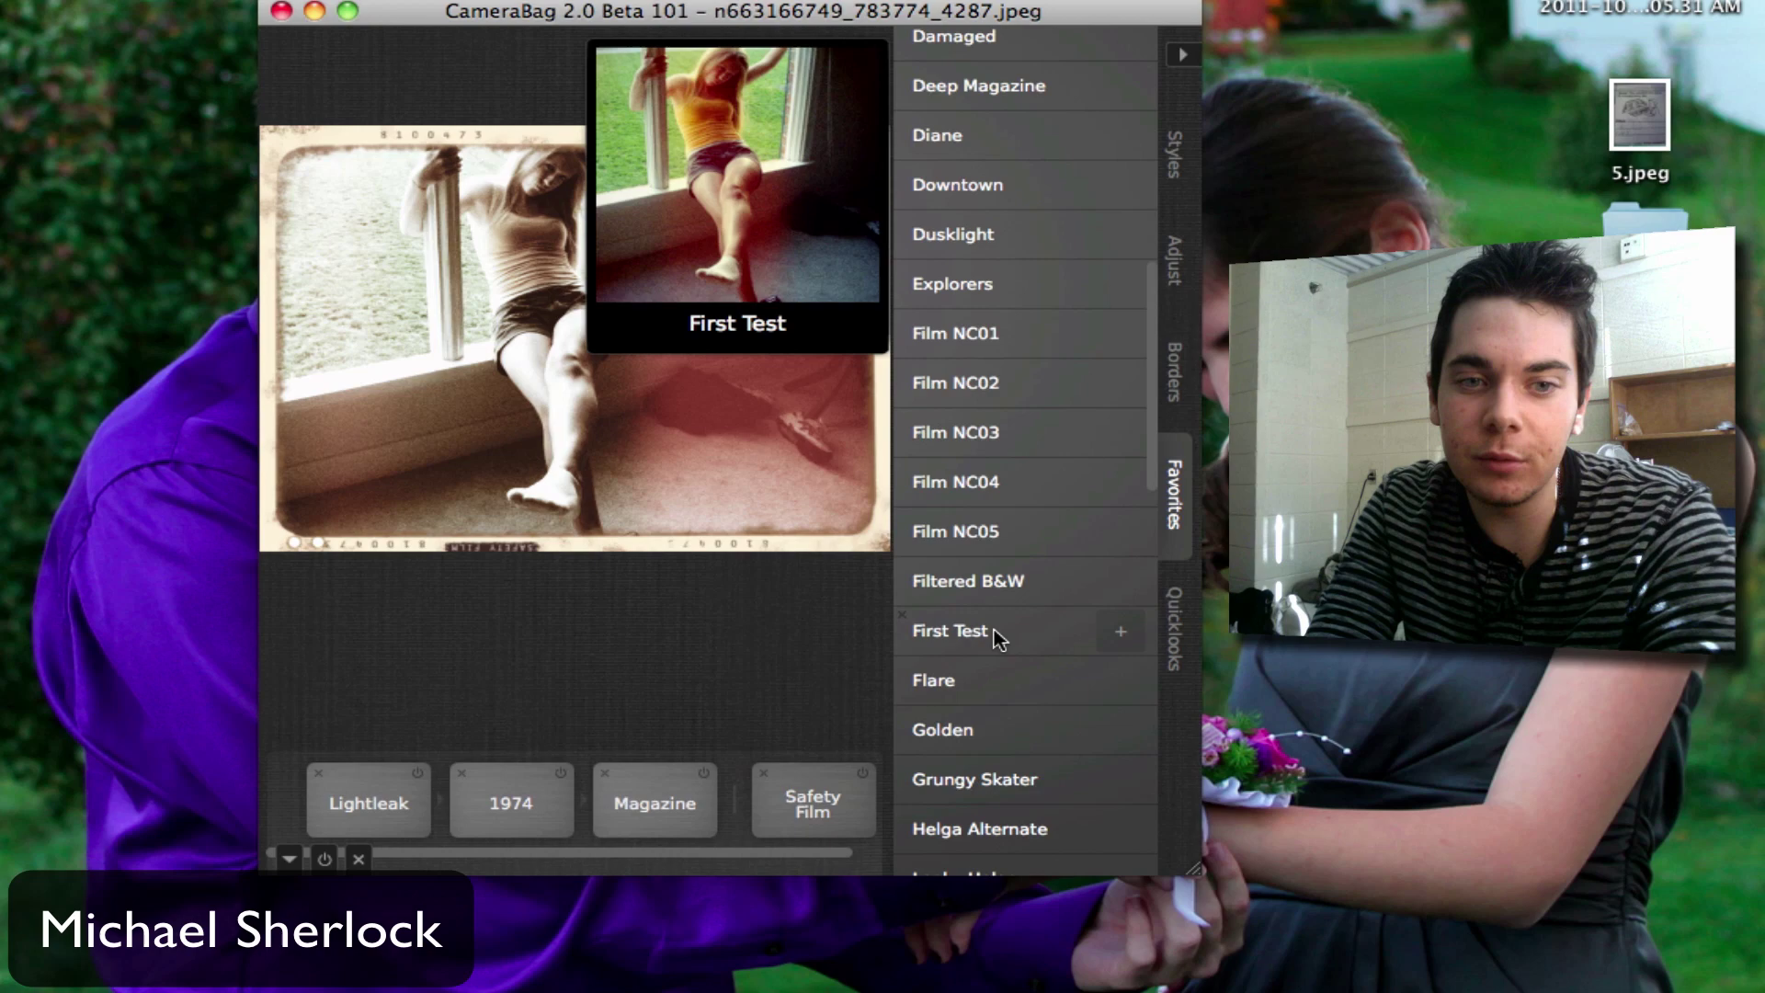
{"action": "left_click", "coordinate": [995, 628]}
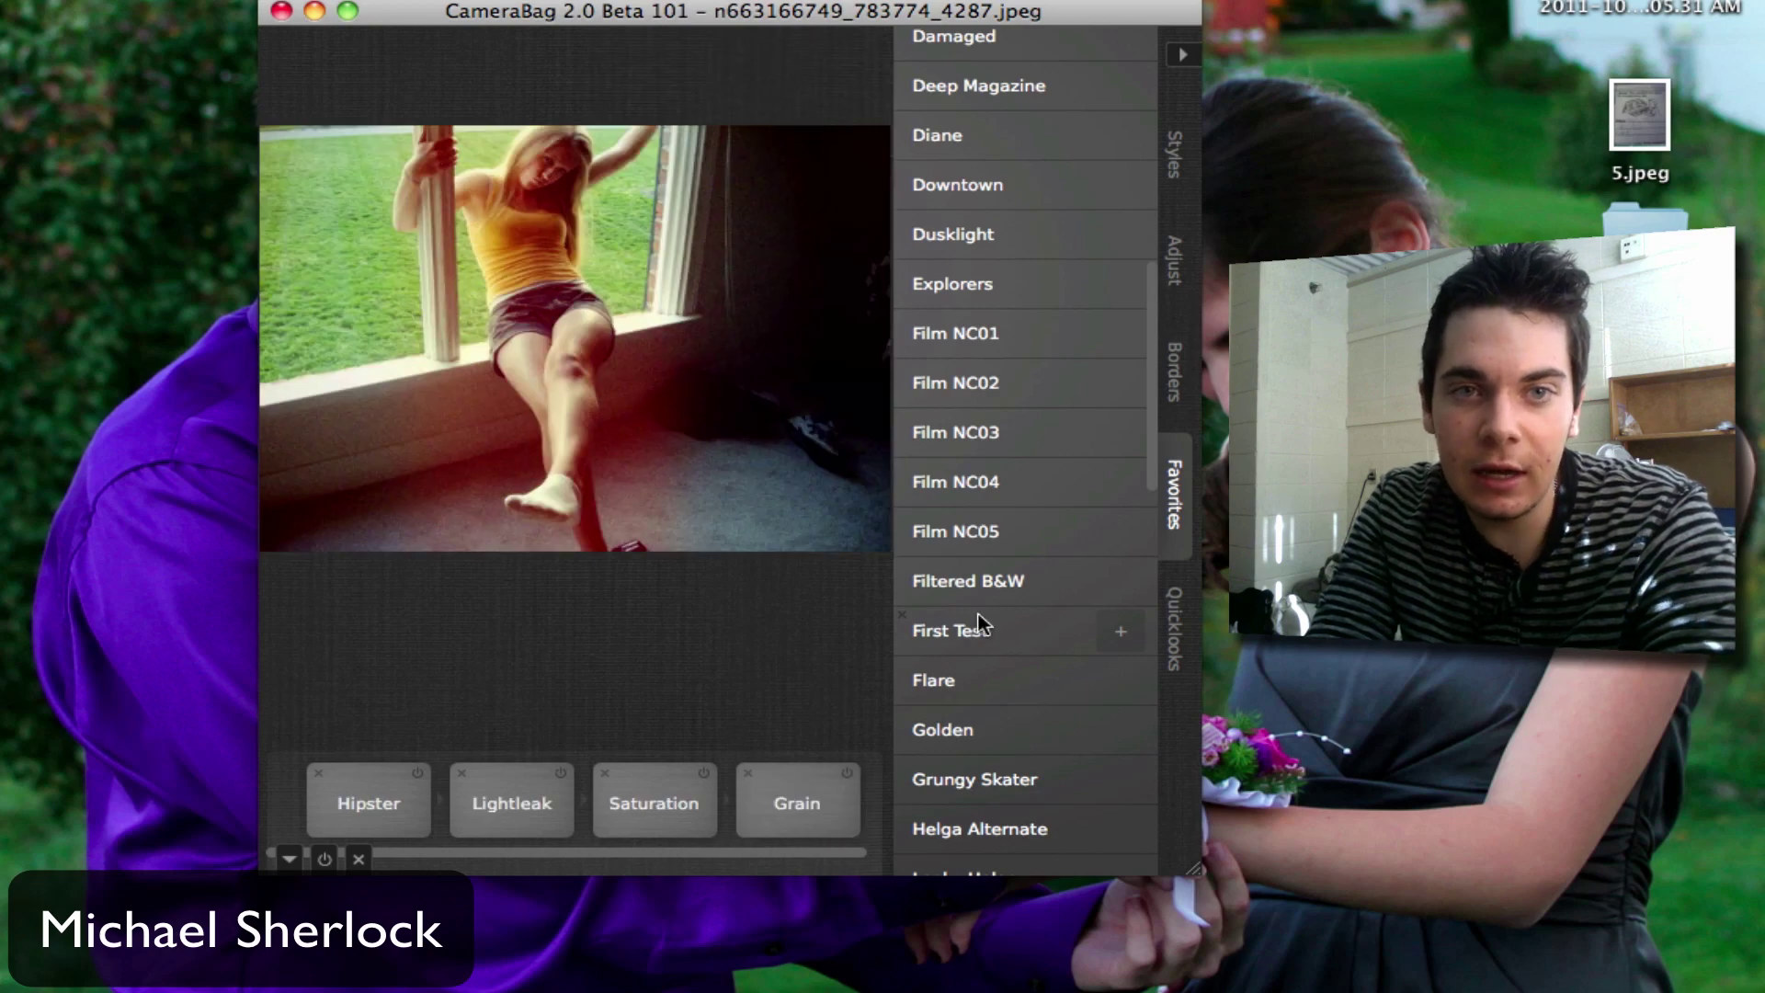
{"action": "scroll", "coordinate": [1036, 505], "scroll_direction": "down", "scroll_amount": 3}
{"action": "scroll", "coordinate": [1035, 503], "scroll_direction": "down", "scroll_amount": 3}
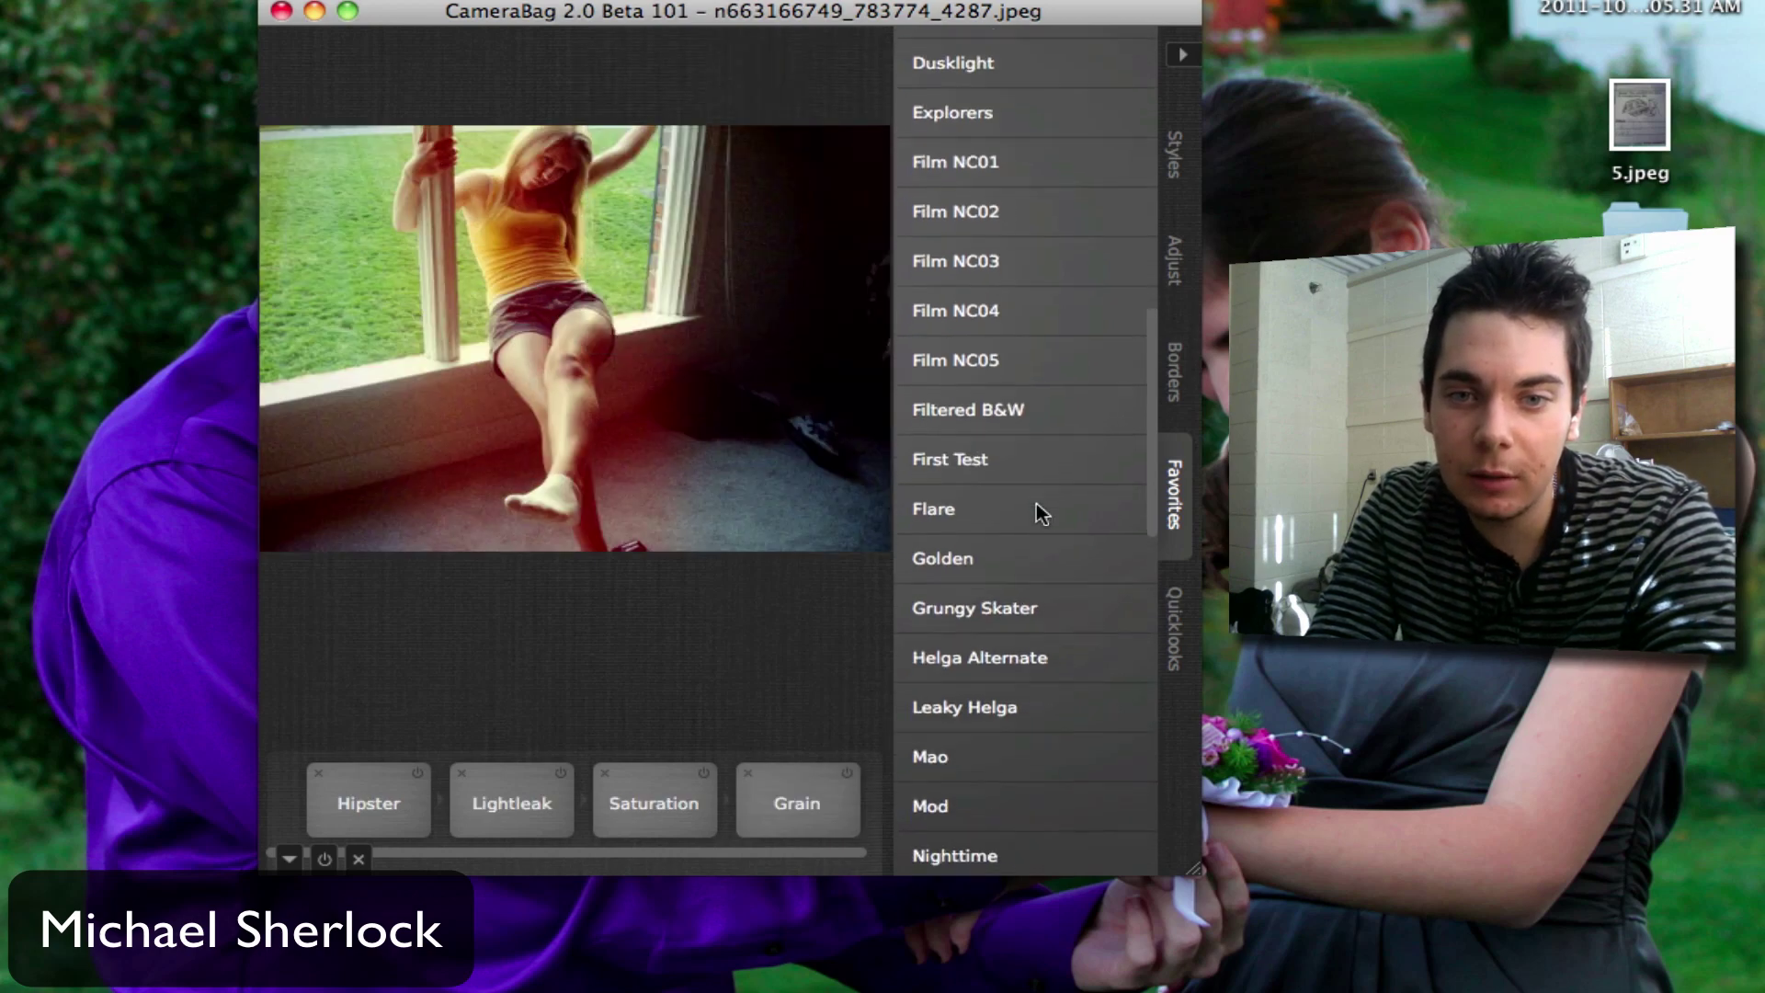
{"action": "left_click", "coordinate": [952, 738]}
{"action": "scroll", "coordinate": [953, 741], "scroll_direction": "down", "scroll_amount": 5}
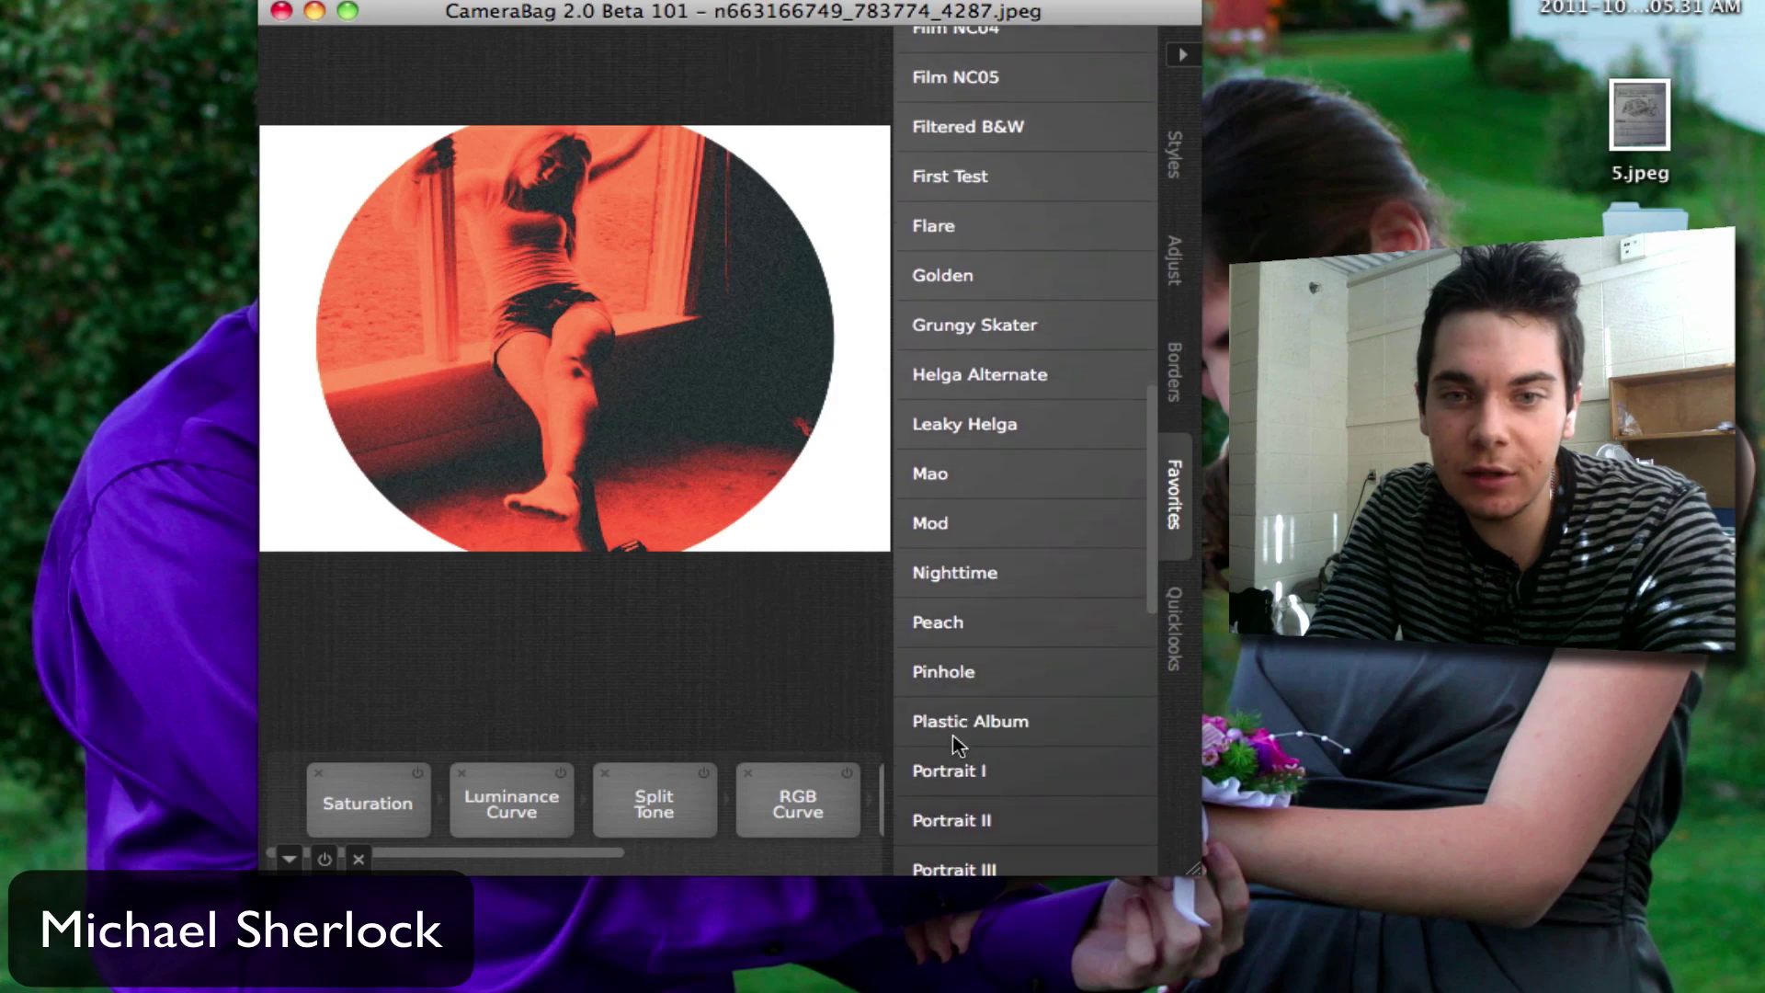
{"action": "left_click", "coordinate": [946, 672]}
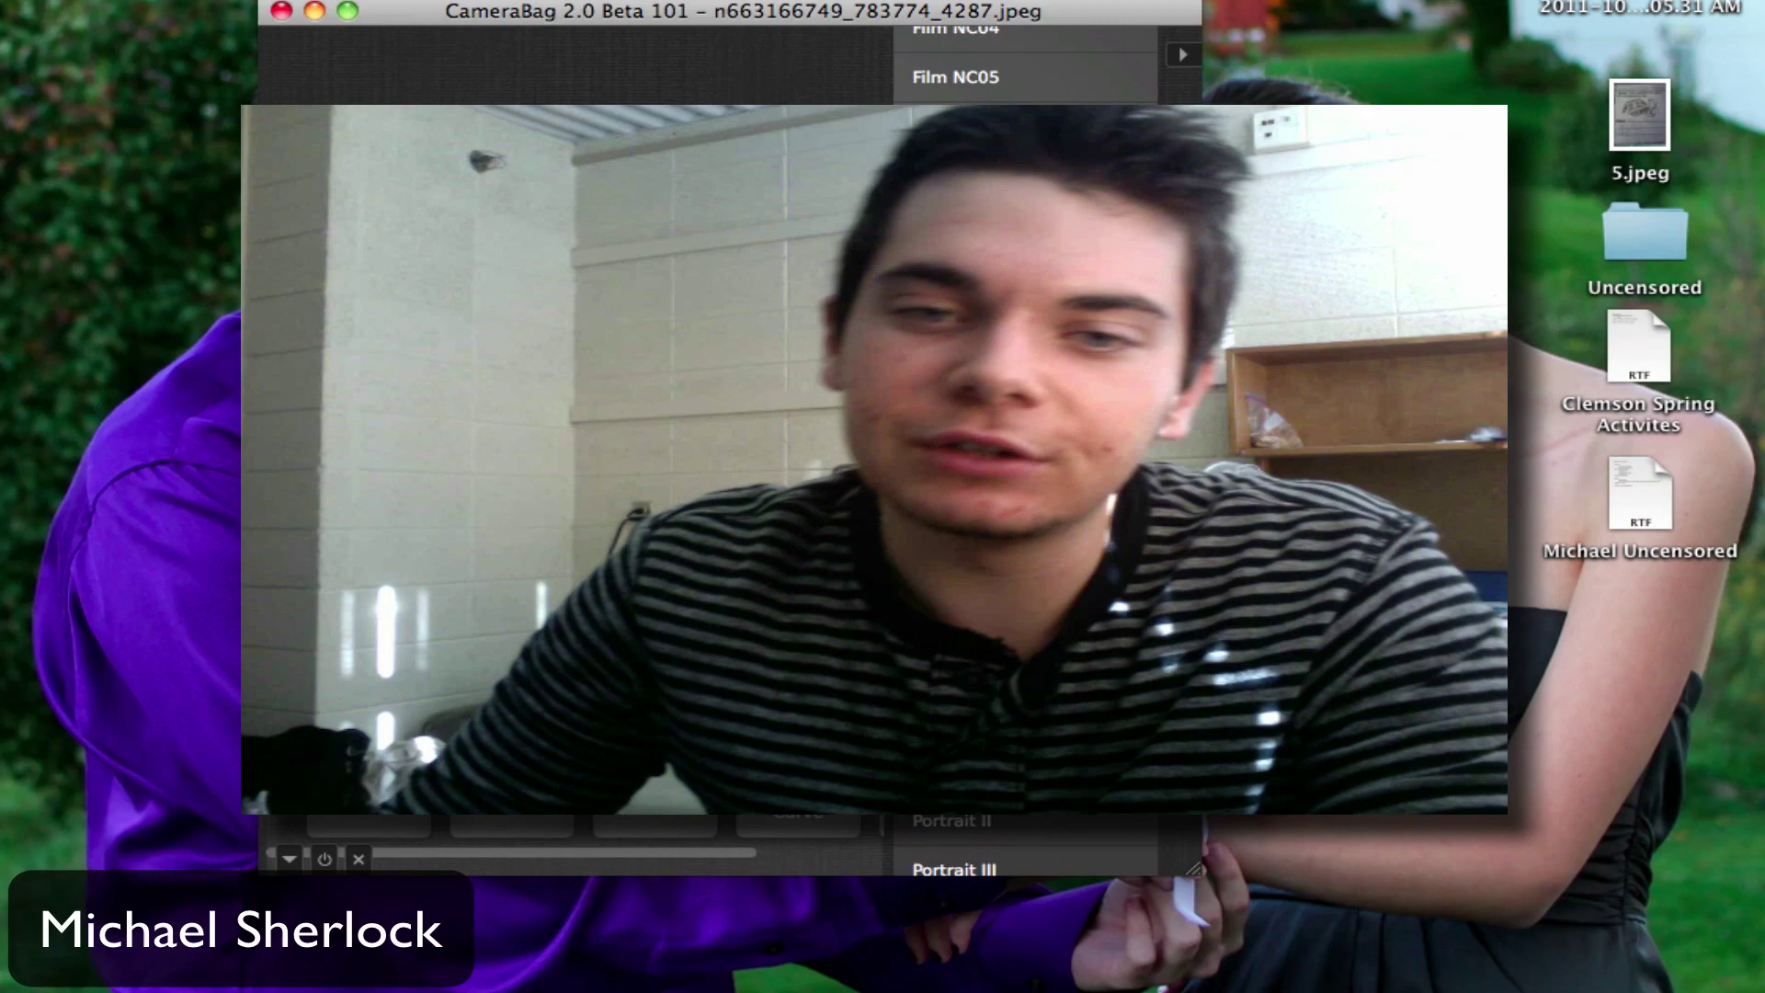